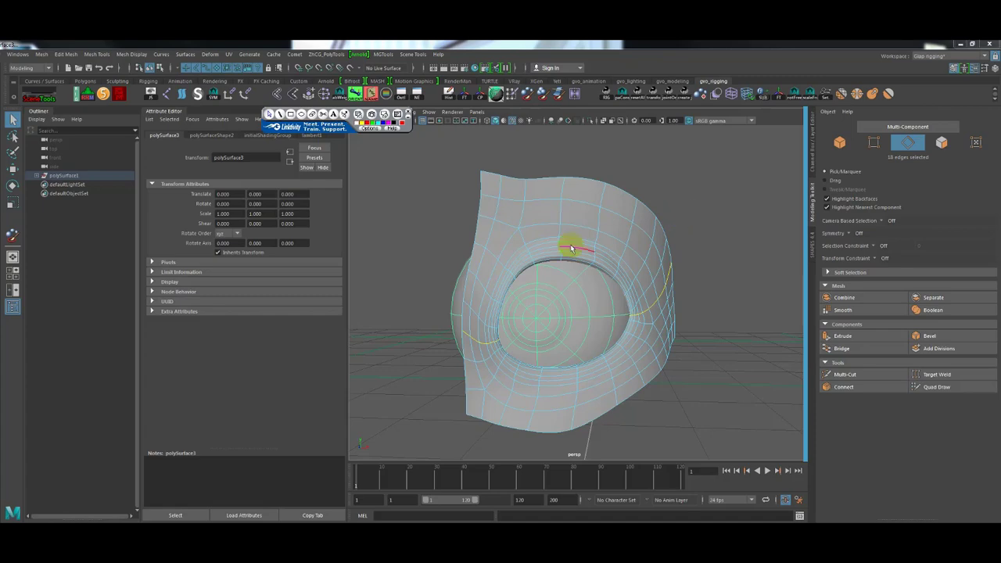
Return to object mode with nothing selected, check the tutorial video, and tumble the view around the eye
key("F8")
left_click(687, 184)
key("alt+Tab")
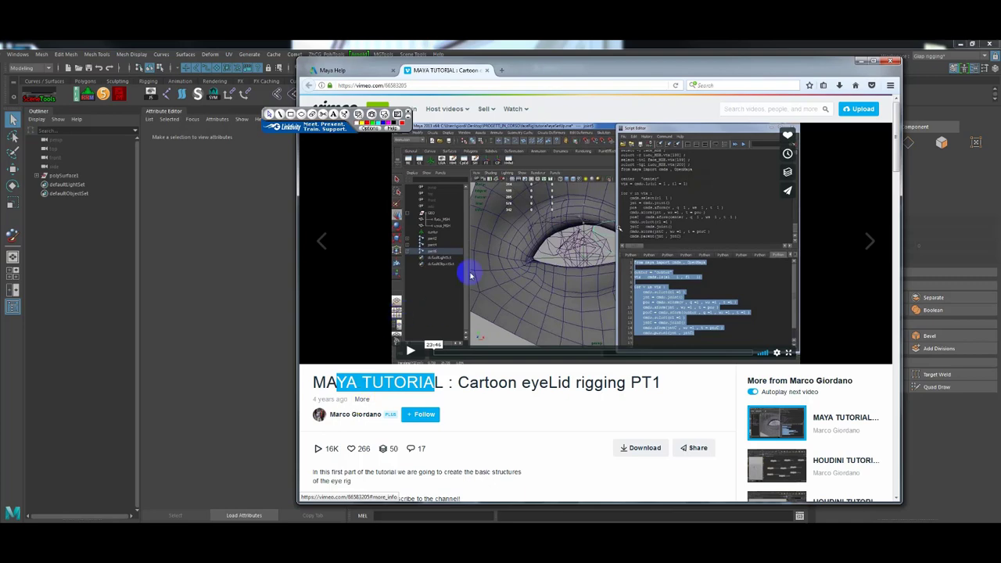
key("alt+Tab")
left_click_drag(574, 323, 529, 331, "alt")
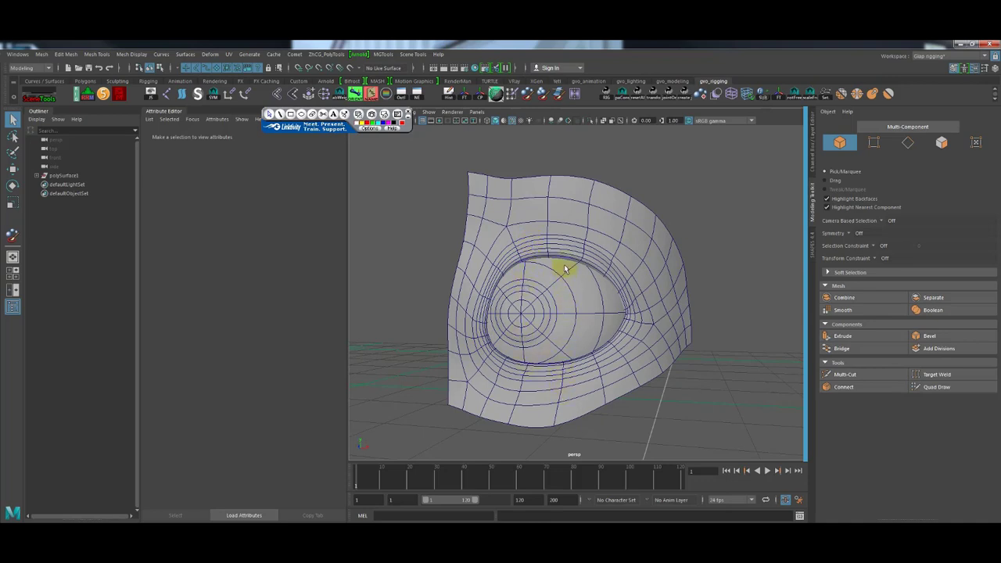
Sketch red strokes for the lid line and upper and lower lid rims, plus a rising-lid arrow
left_click_drag(485, 334, 628, 317)
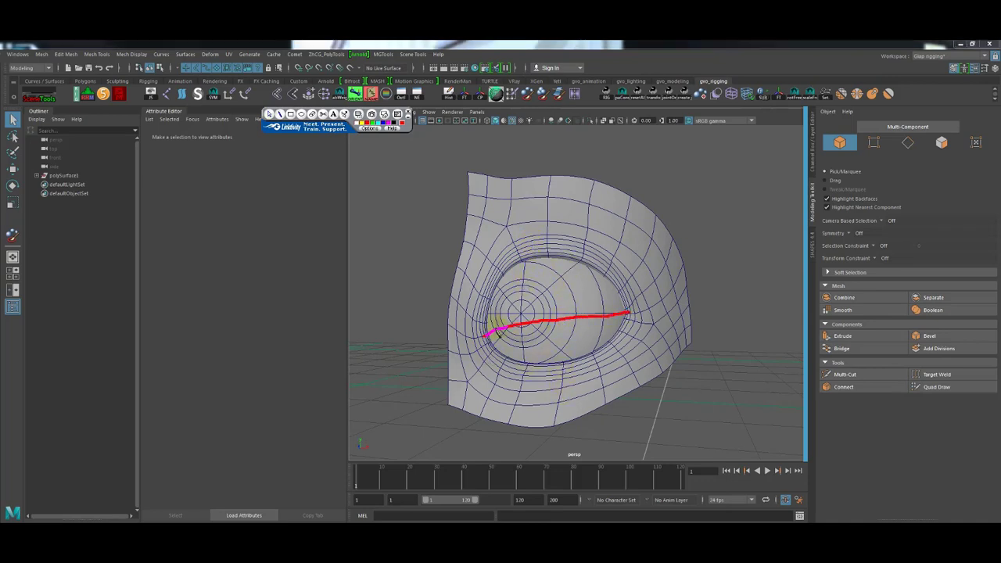
mouse_move(489, 335)
left_mouse_down()
mouse_move(512, 270)
mouse_move(568, 264)
mouse_move(608, 286)
mouse_move(628, 315)
left_mouse_up()
mouse_move(488, 335)
left_mouse_down()
mouse_move(512, 360)
mouse_move(575, 362)
mouse_move(618, 338)
mouse_move(628, 315)
left_mouse_up()
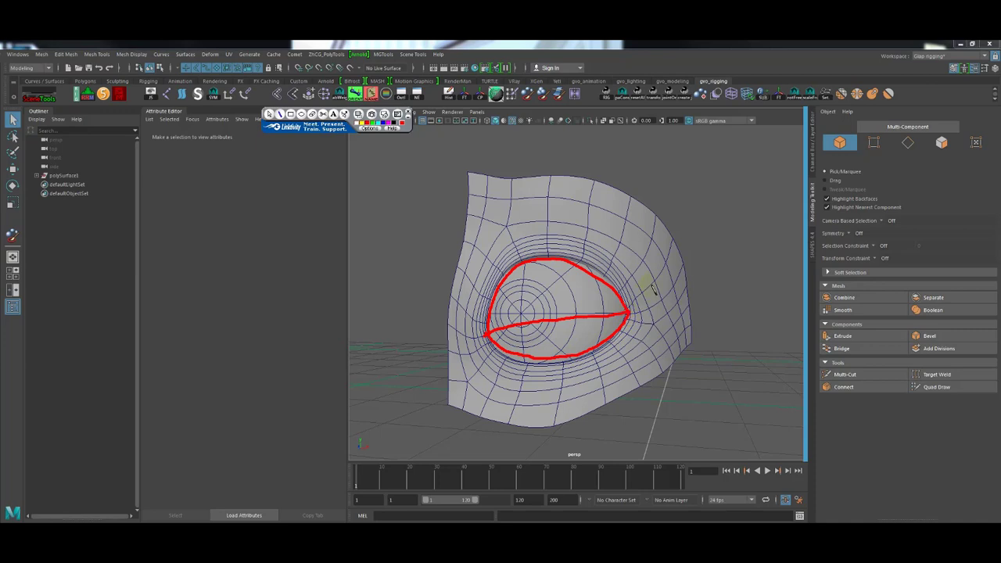
mouse_move(488, 333)
left_mouse_down()
mouse_move(509, 270)
mouse_move(541, 266)
mouse_move(546, 310)
mouse_move(554, 295)
left_mouse_up()
mouse_move(556, 352)
left_mouse_down()
mouse_move(557, 320)
mouse_move(564, 334)
left_mouse_up()
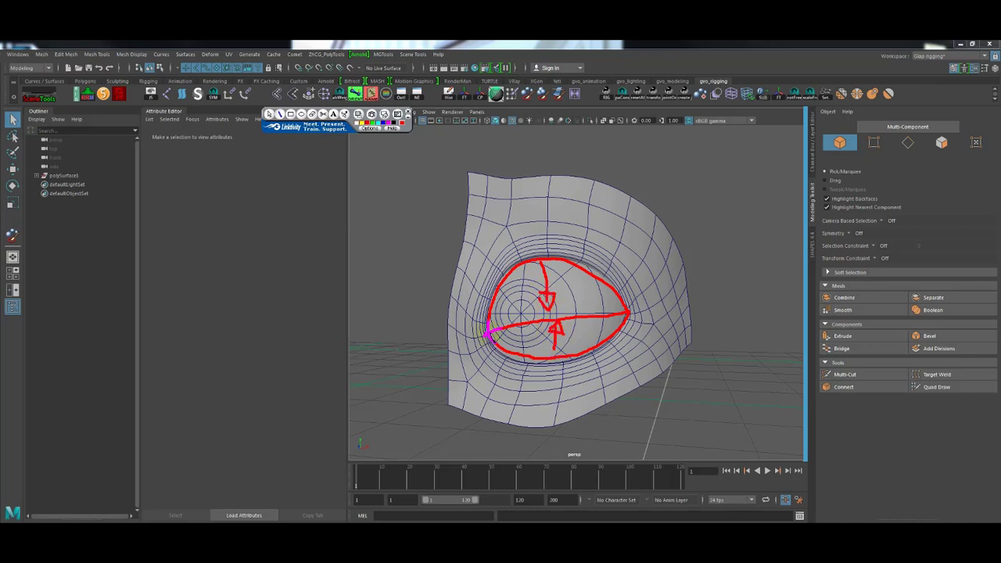
left_click_drag(488, 333, 628, 315)
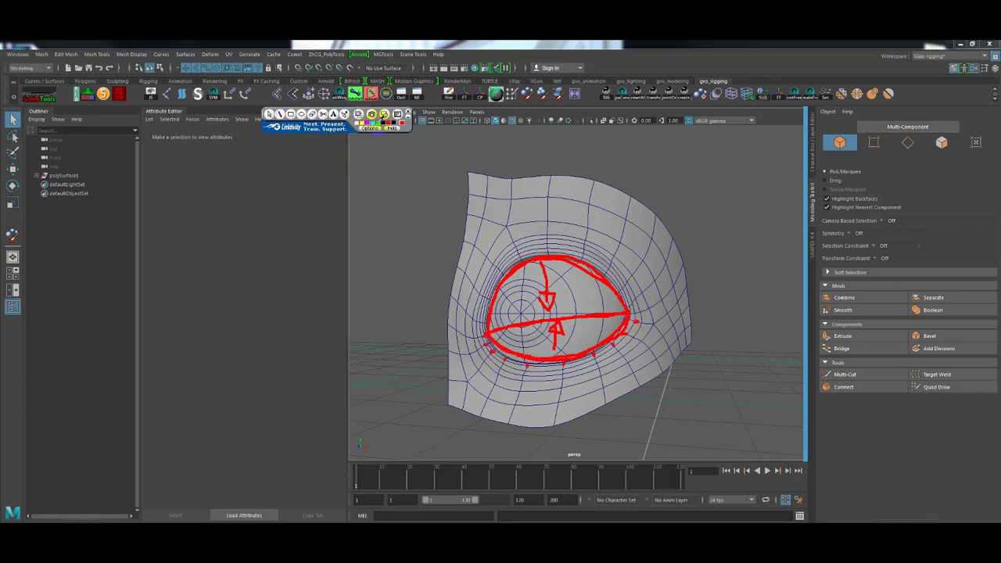
Mark green points along the upper eyelid edge from the left corner to the right corner
left_click(473, 319)
left_click(497, 268)
left_click(518, 252)
left_click(549, 249)
left_click(585, 251)
left_click(608, 268)
left_click(623, 286)
left_click(632, 312)
left_click(625, 330)
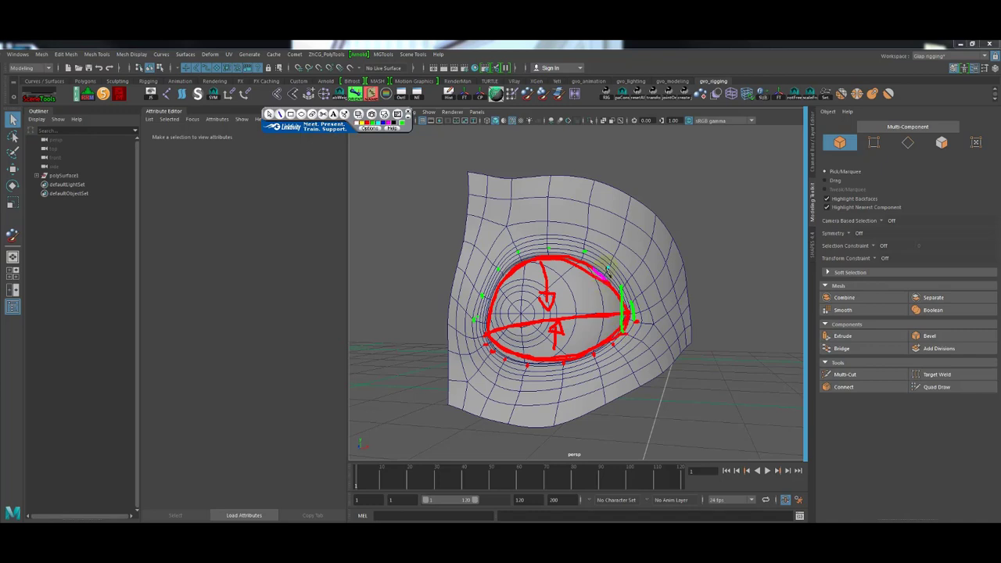
Draw green vertical lines across the eyelid and a horizontal line between the eye corners
left_click(607, 267)
left_click(612, 337)
left_click(582, 253)
left_click(588, 344)
left_click(550, 252)
left_click(560, 360)
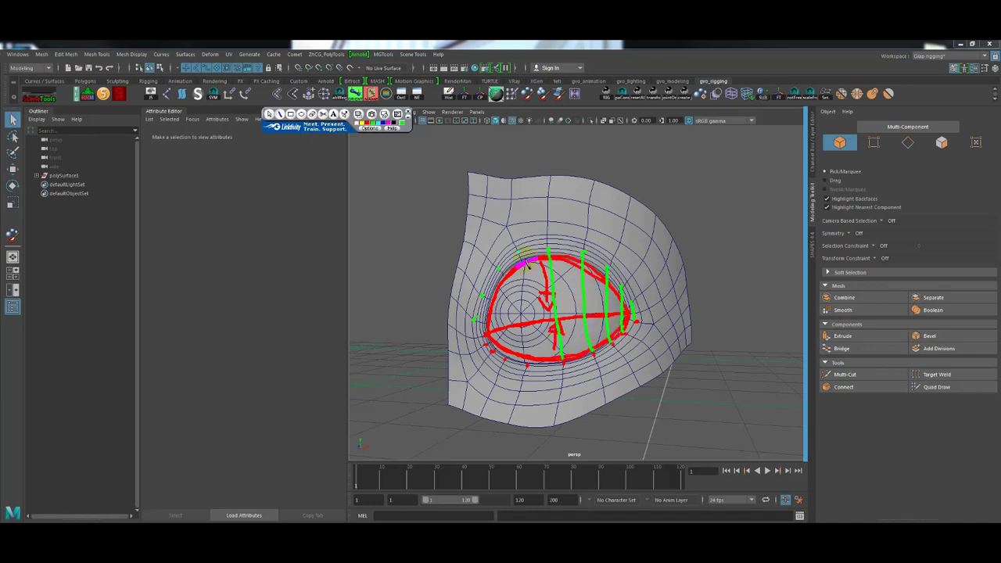
left_click(525, 258)
left_click(528, 359)
left_click(487, 334)
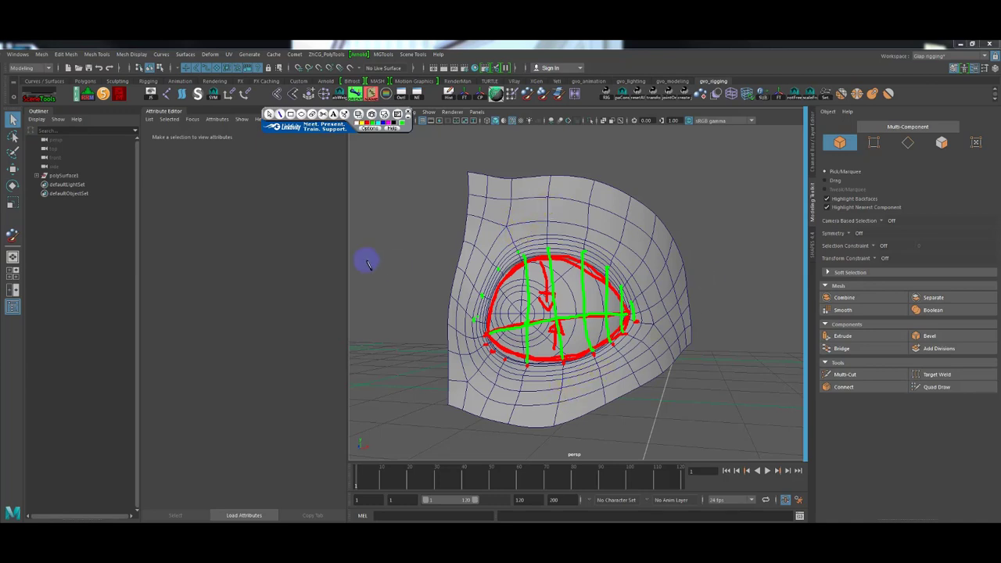
Sketch a tick-marked joint-chain diagram left of the eye, with a row of small ticks below
mouse_move(266, 190)
left_mouse_down()
mouse_move(266, 213)
mouse_move(373, 201)
mouse_move(362, 209)
left_mouse_up()
left_click_drag(340, 192, 340, 211)
mouse_move(323, 191)
left_mouse_down()
mouse_move(323, 211)
mouse_move(251, 212)
left_mouse_up()
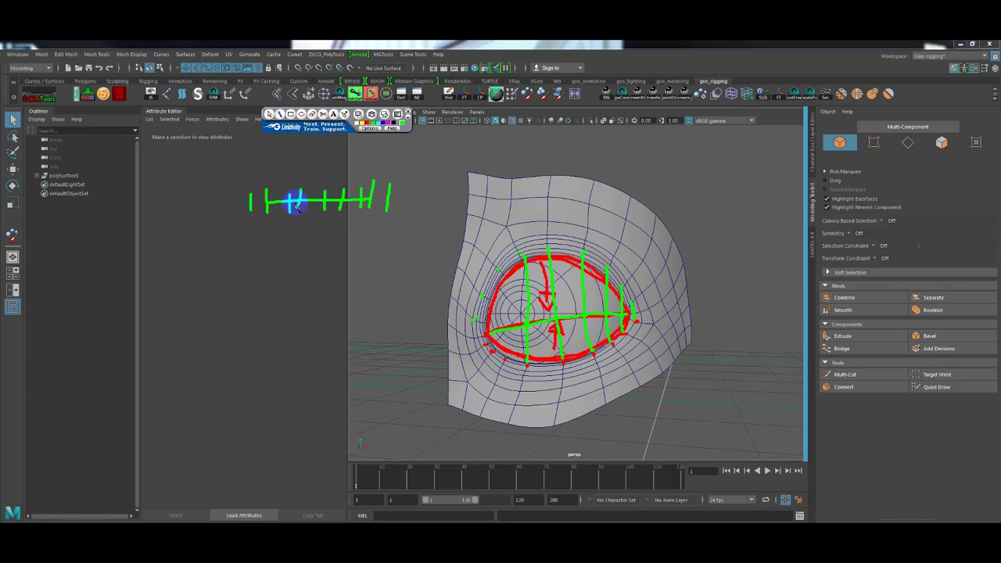
left_click_drag(238, 193, 237, 211)
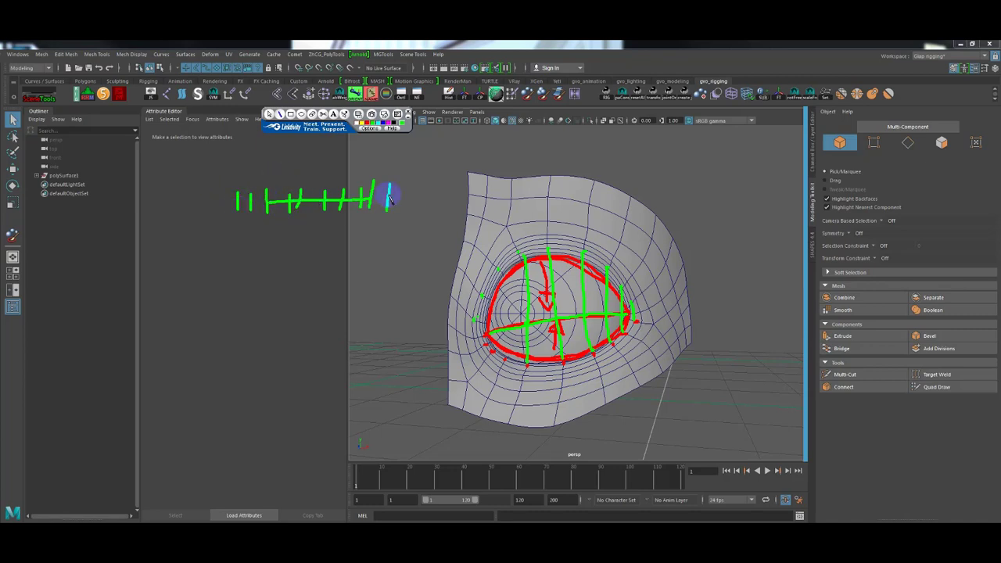
left_click_drag(402, 195, 402, 212)
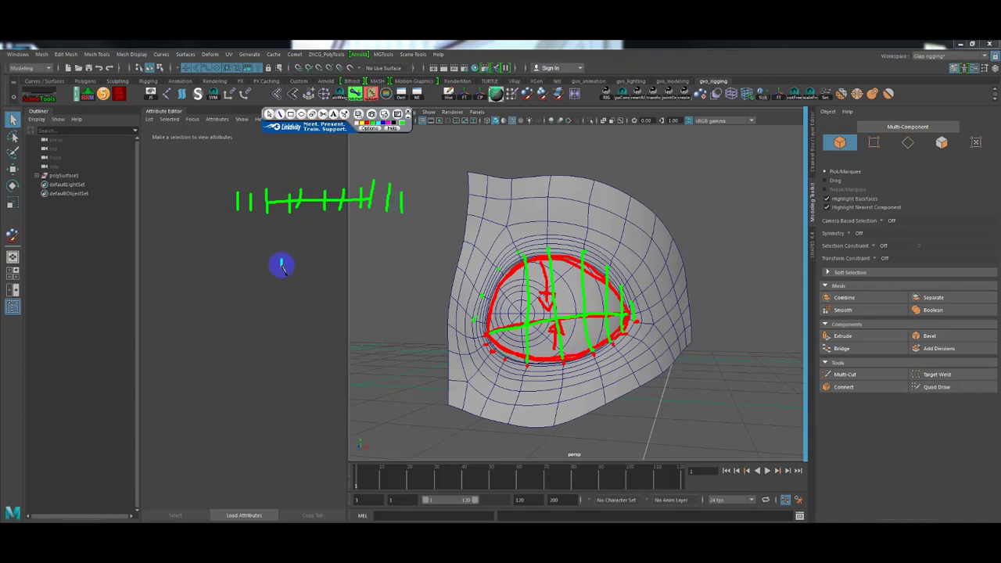
left_click_drag(281, 259, 309, 264)
left_click_drag(342, 259, 374, 270)
left_click_drag(386, 254, 387, 268)
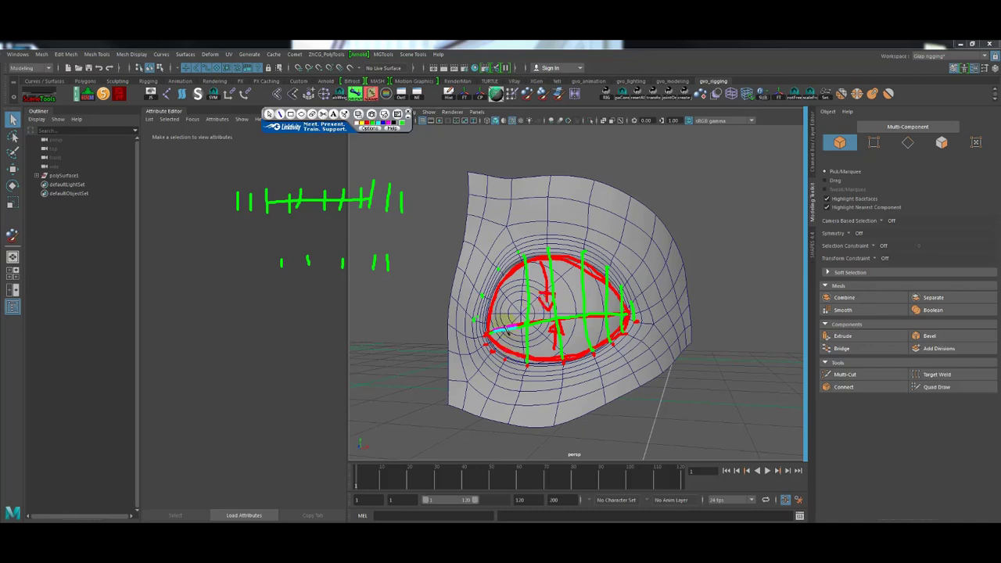
Add marks along the eye's left edge, then clear all screen annotations
left_click_drag(484, 296, 492, 350)
left_click_drag(475, 316, 490, 346)
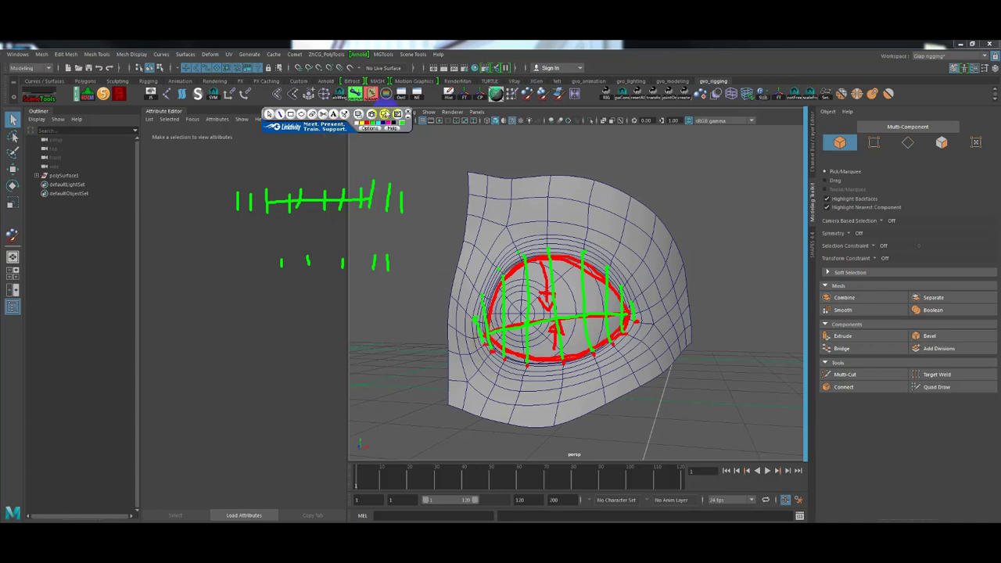
left_click(358, 115)
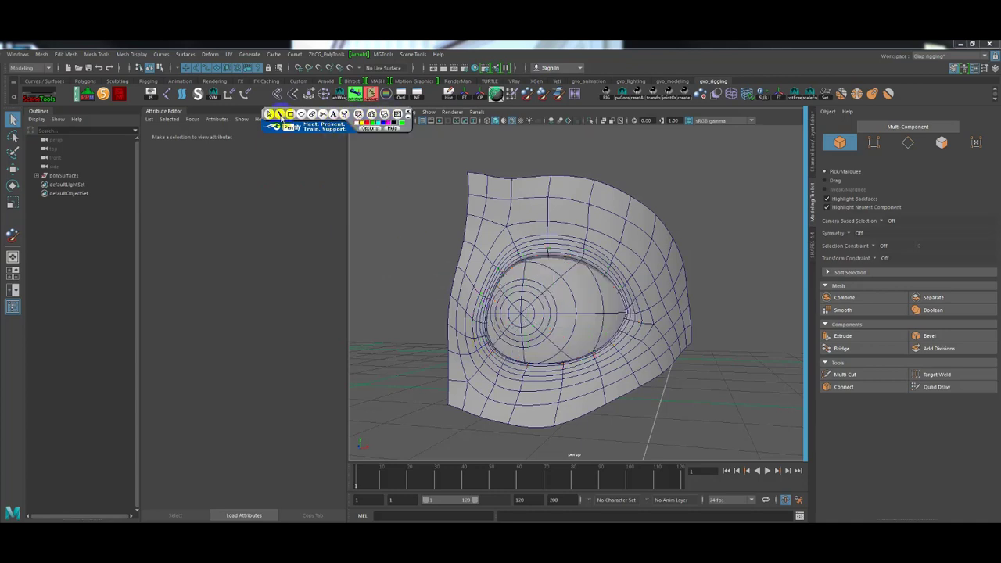
Redraw the green lid line across the eye and trace the eyelid outline in red
left_click(281, 115)
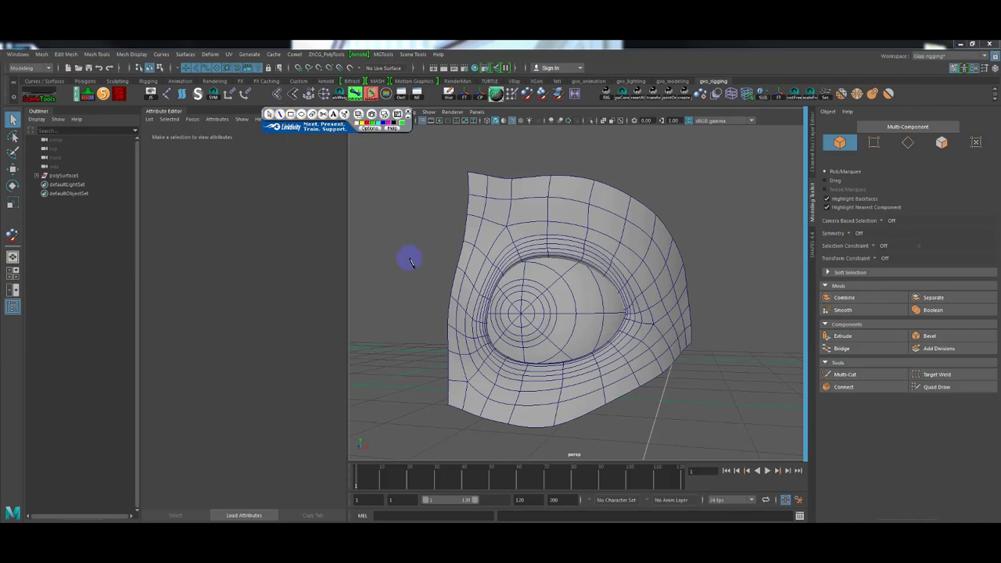
left_click_drag(494, 344, 484, 338)
left_click_drag(489, 334, 629, 311)
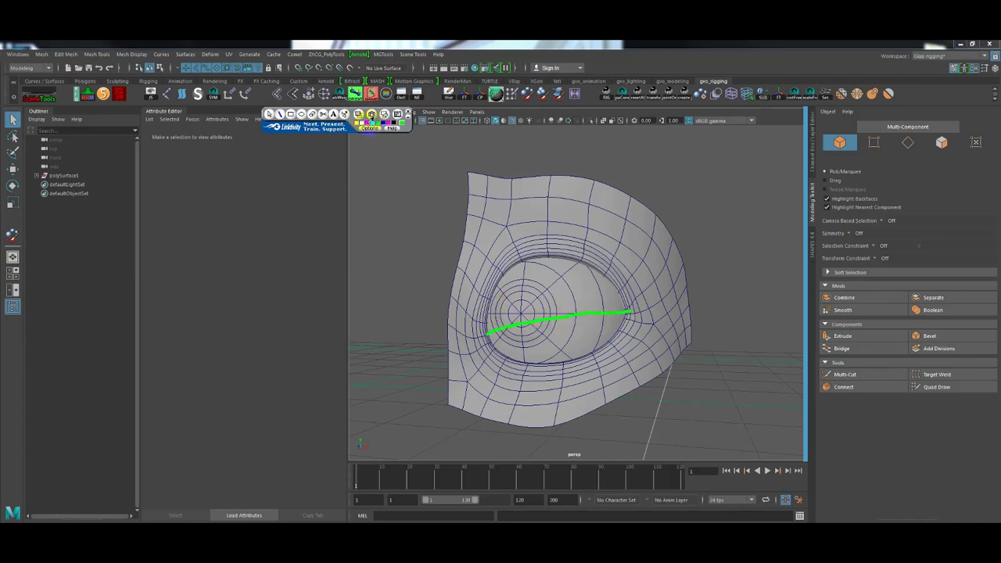
left_click(365, 122)
mouse_move(487, 334)
left_mouse_down()
mouse_move(541, 264)
mouse_move(630, 309)
mouse_move(563, 362)
mouse_move(635, 313)
left_mouse_up()
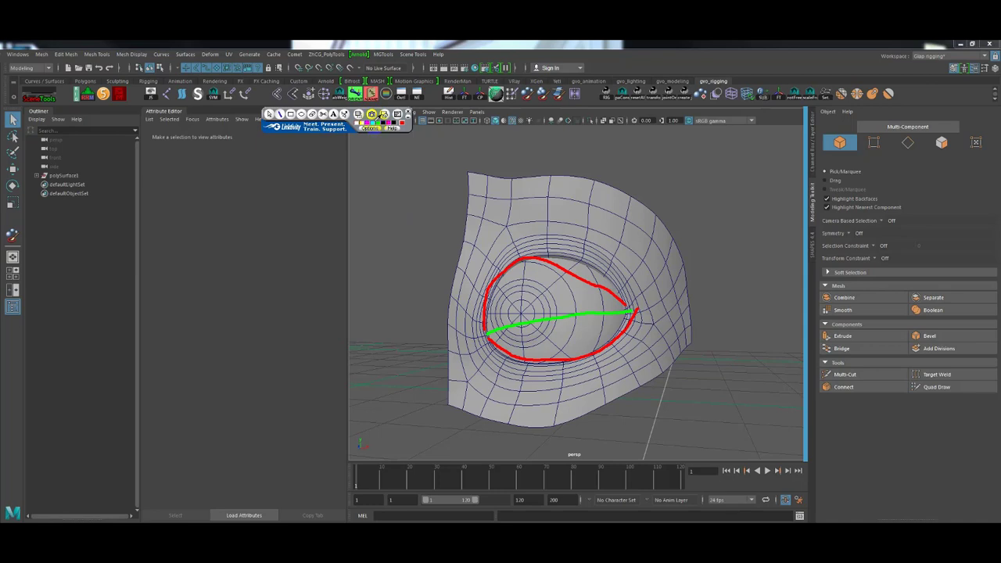
left_click(381, 126)
left_click_drag(487, 333, 637, 311)
Dot the top and bottom of the lid loop and sketch a small T-shaped joint diagram
left_click_drag(593, 354, 592, 352)
left_click(581, 260)
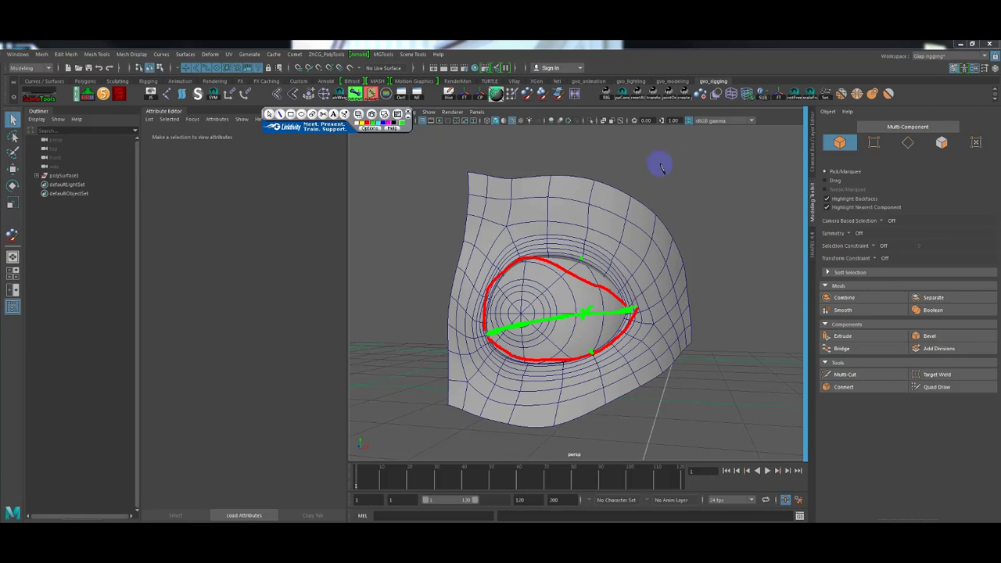
mouse_move(651, 163)
left_mouse_down()
mouse_move(720, 162)
mouse_move(729, 188)
left_mouse_up()
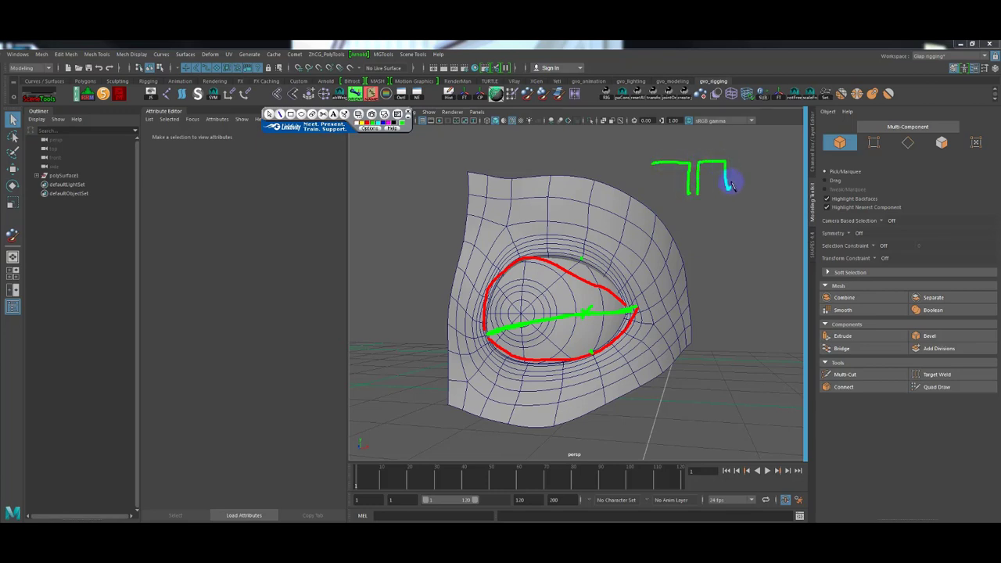
mouse_move(689, 162)
left_mouse_down()
mouse_move(703, 162)
mouse_move(694, 192)
mouse_move(693, 178)
left_mouse_up()
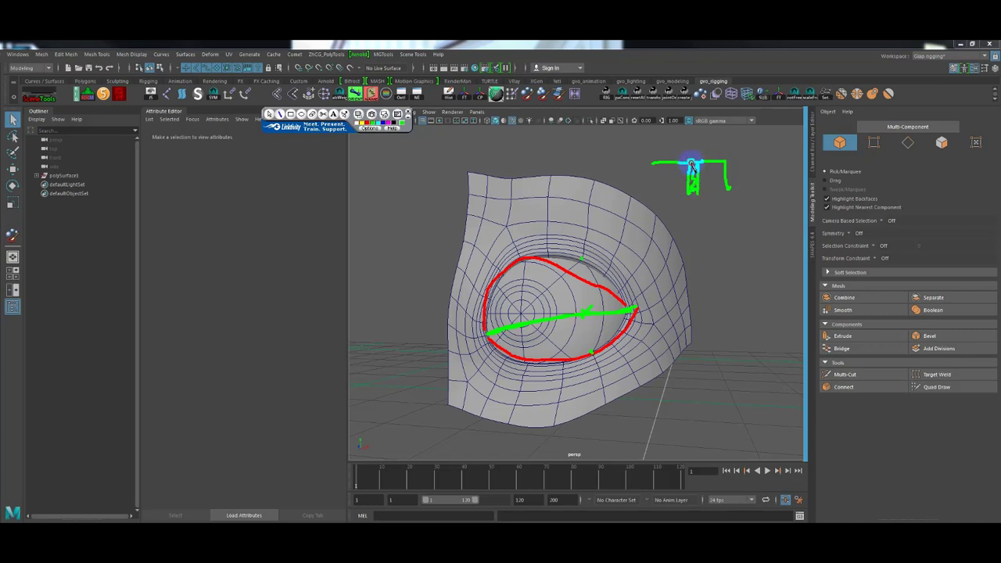
left_click(721, 255)
Select two vertices on the eye socket from a side angle and merge them to center
left_click(648, 245)
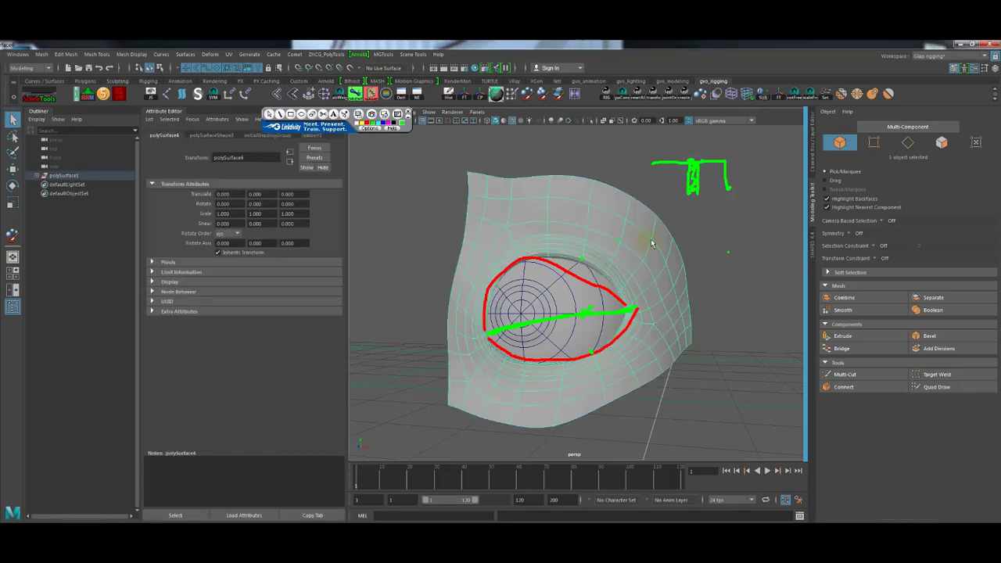
left_click(696, 166)
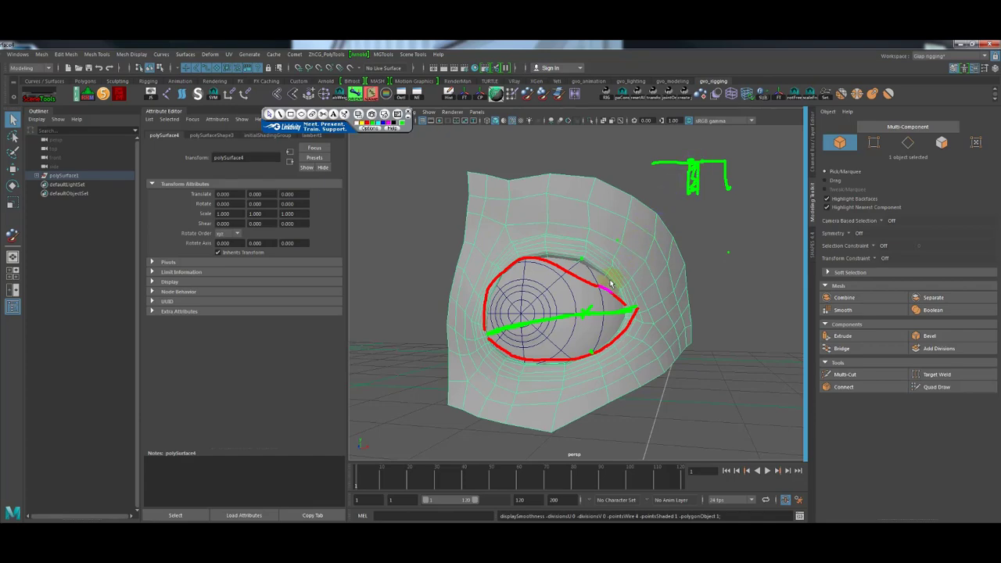
mouse_move(611, 283)
left_mouse_down("alt")
mouse_move(519, 290)
mouse_move(480, 196)
mouse_move(404, 234)
mouse_move(527, 351)
mouse_move(536, 336)
left_mouse_up("alt")
scroll(518, 274, "up", 5)
left_click(406, 219)
left_click(561, 344, "shift")
scroll(556, 313, "up", 2)
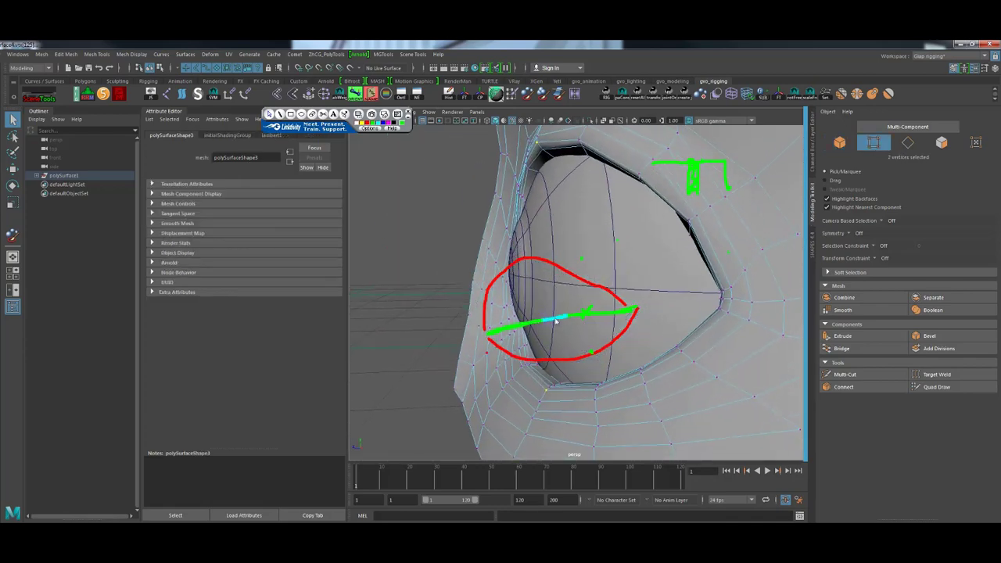
scroll(551, 282, "up", 2)
left_click_drag(550, 259, 551, 259)
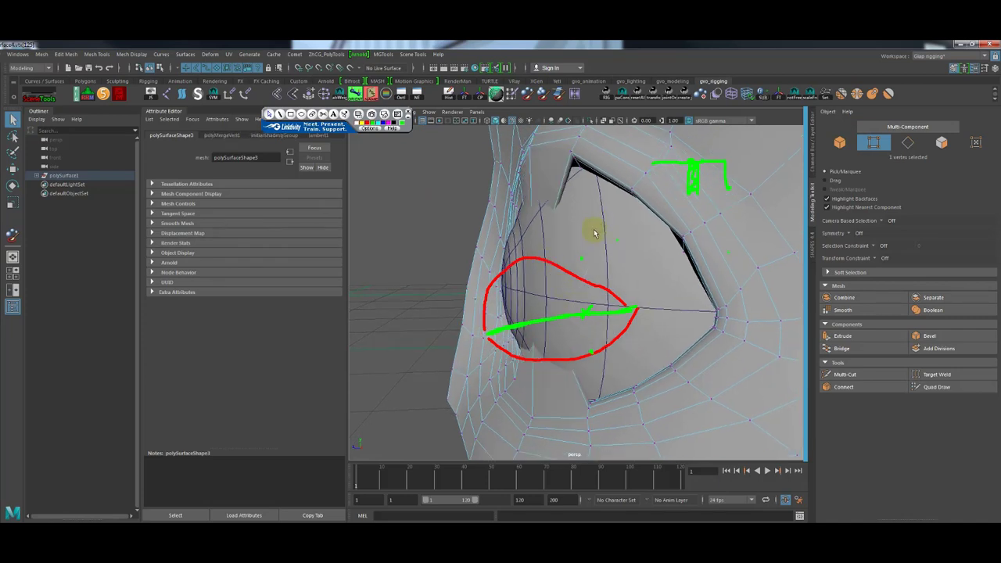
In object mode, select polySurface4 and preview it smoothed (3), then unsmoothed (1)
key("F8")
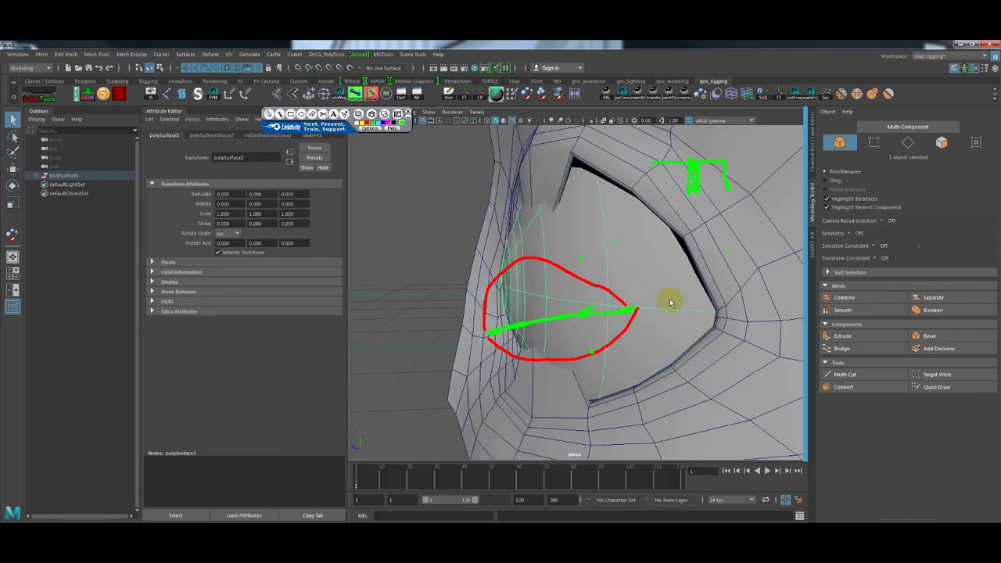
left_click(577, 255)
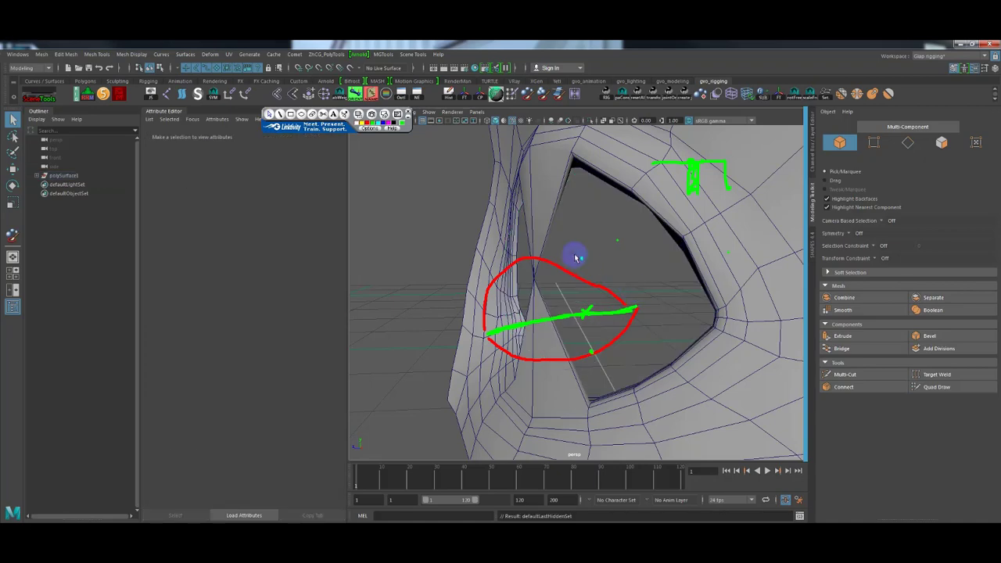
left_click(544, 215)
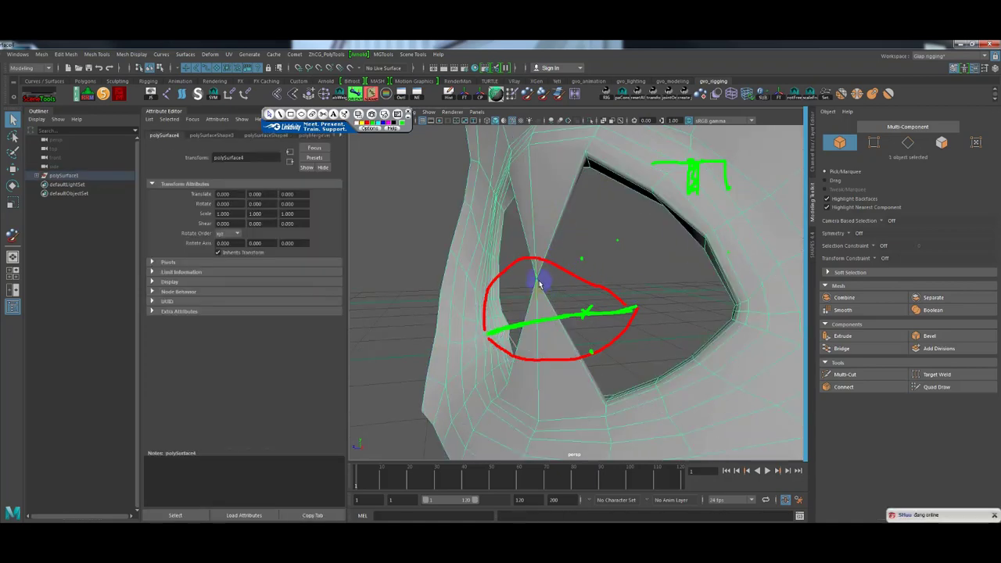
key("3")
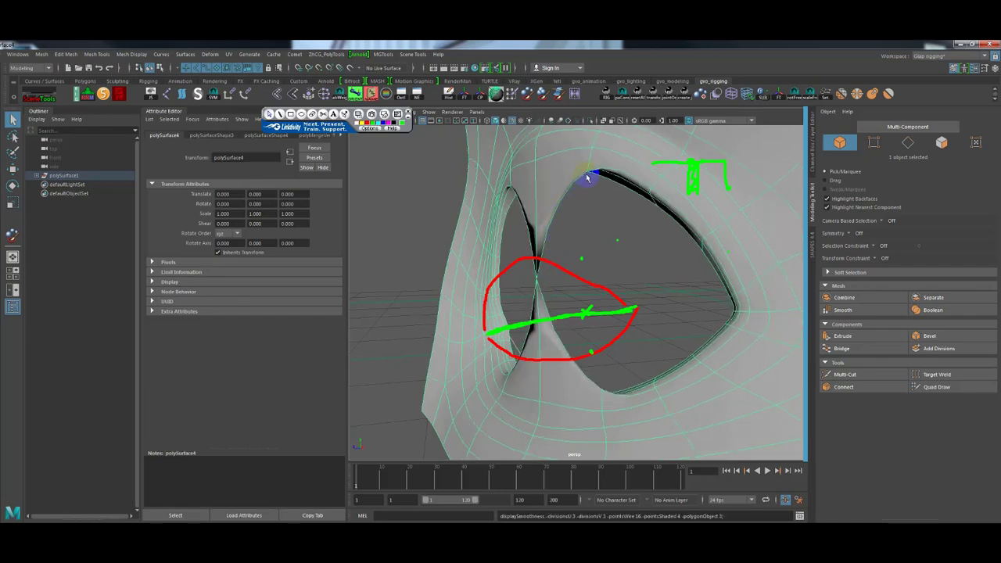
key("1")
Undo the merge to restore the eyeball, then preview the socket mesh smoothed from the side
key("ctrl+z")
key("ctrl+z")
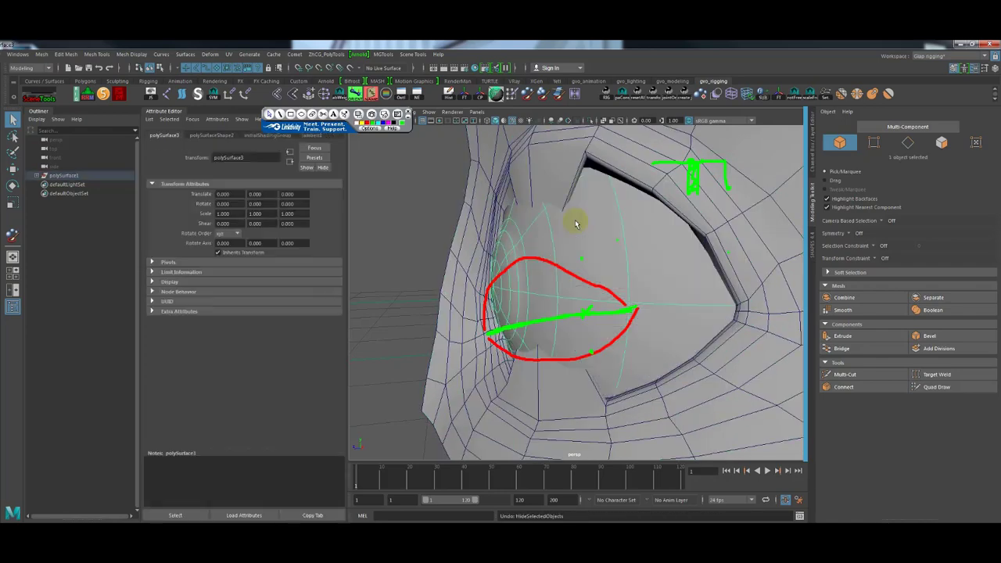
key("ctrl+z")
mouse_move(543, 188)
left_mouse_down("alt")
mouse_move(517, 186)
mouse_move(508, 167)
mouse_move(517, 188)
left_mouse_up("alt")
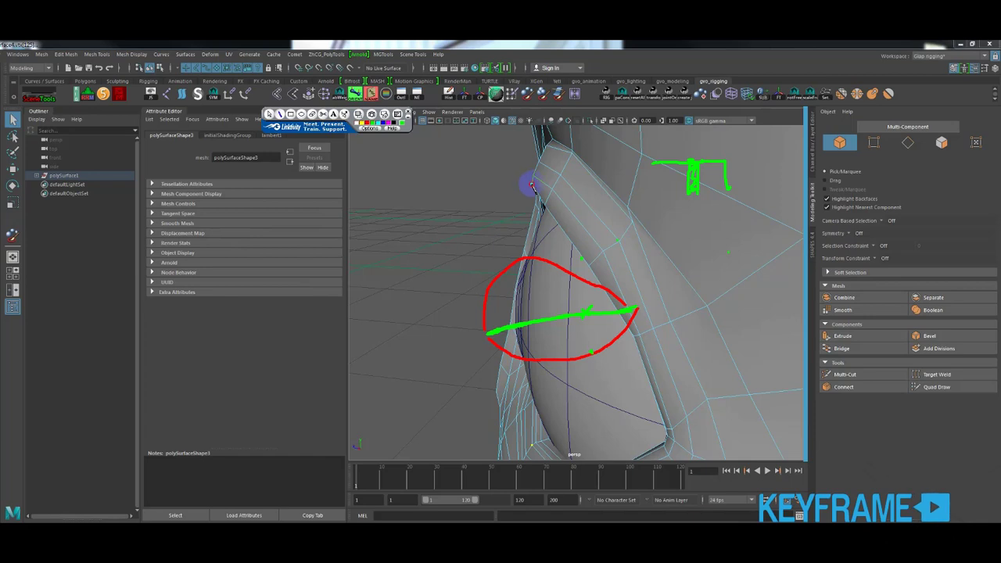
left_click(607, 194)
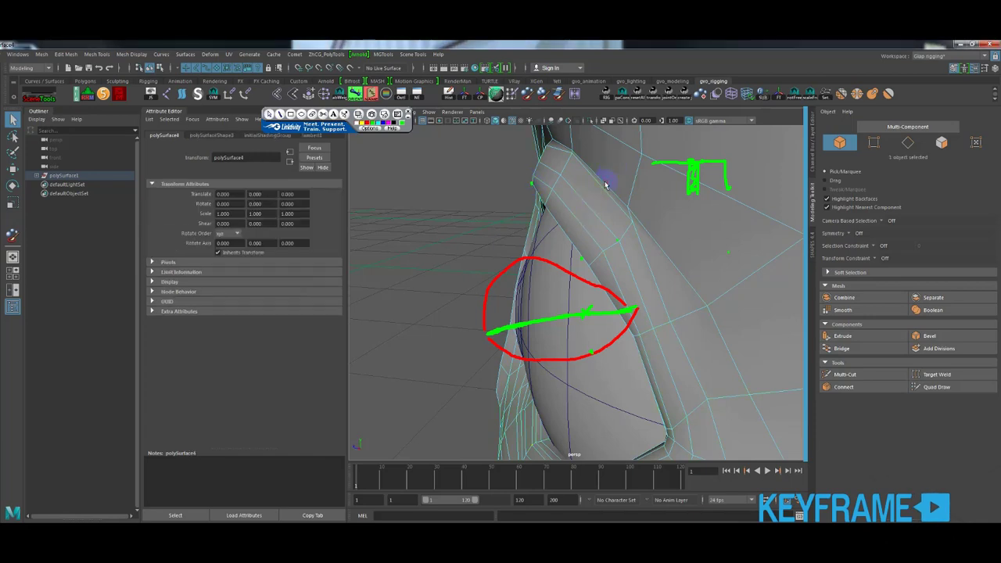
key("3")
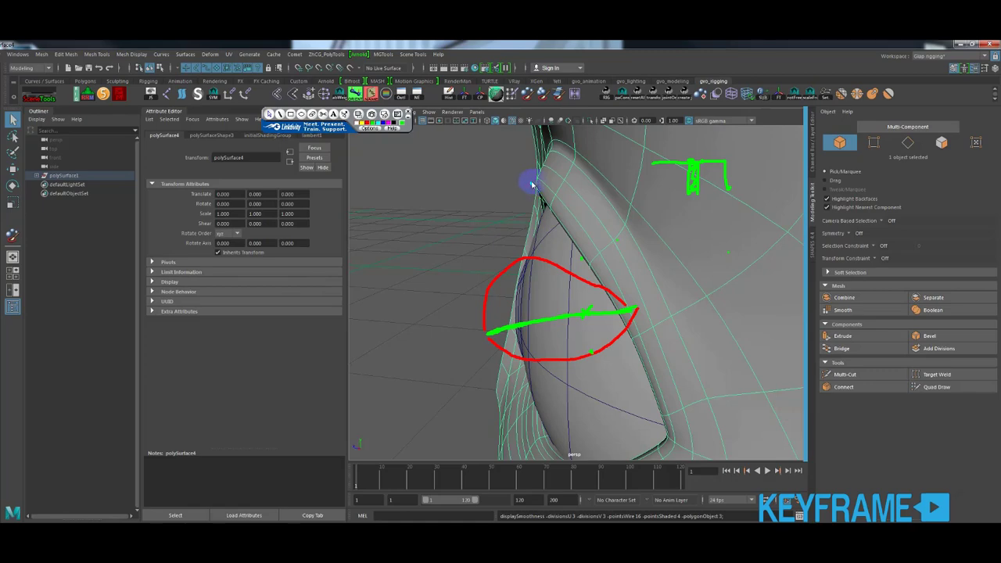
Restore the unsmoothed socket cage, clear the annotations, and orbit to a frontal eye view
key("1")
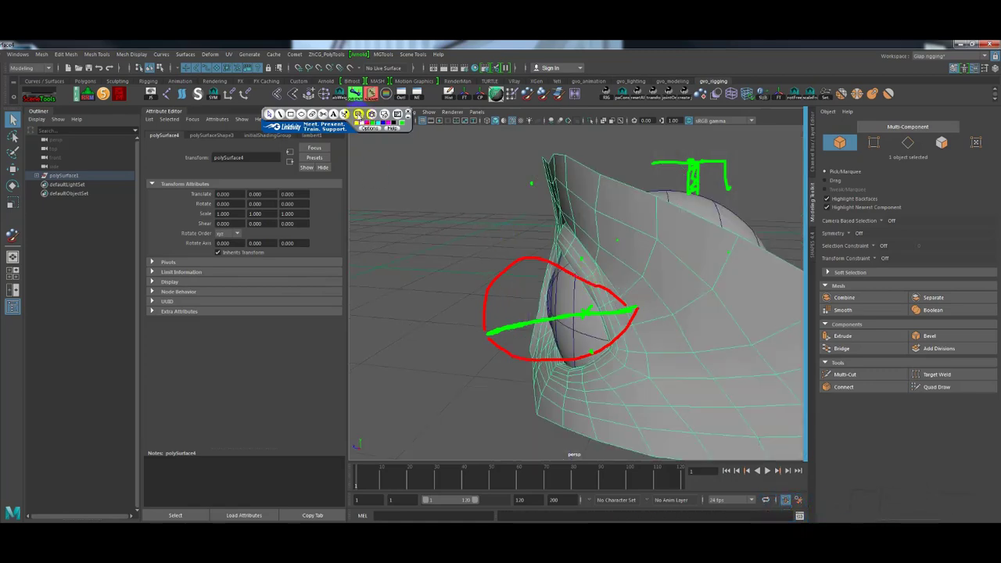
left_click(358, 114)
left_click(269, 114)
scroll(538, 319, "up", 3)
mouse_move(499, 288)
left_mouse_down("alt")
mouse_move(538, 319)
mouse_move(599, 308)
left_mouse_up("alt")
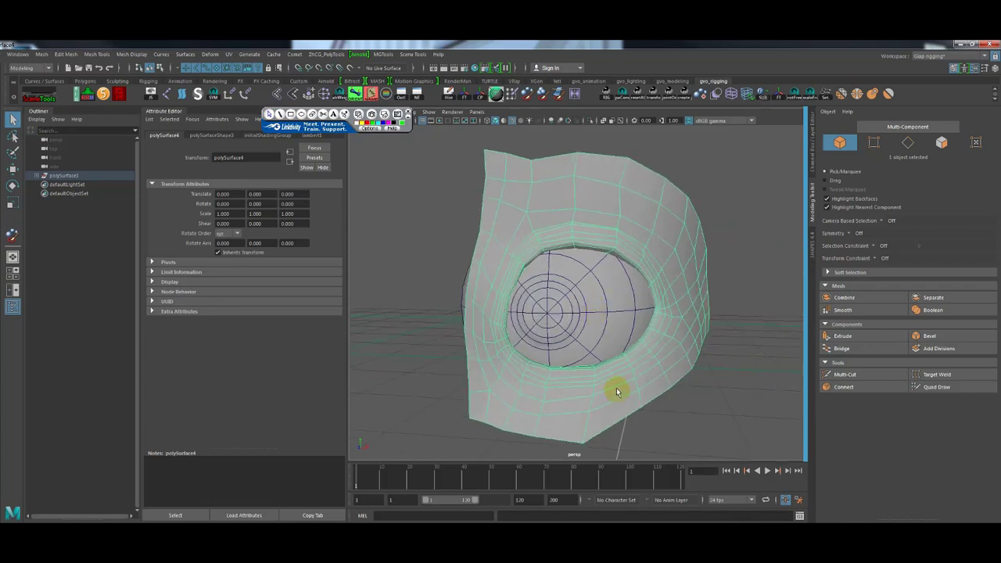
Sketch a loop around the eye opening, a line across it, and a mark above, then tilt the view
left_click_drag(516, 262, 489, 313)
left_click_drag(489, 335, 638, 309)
left_click_drag(653, 164, 727, 188)
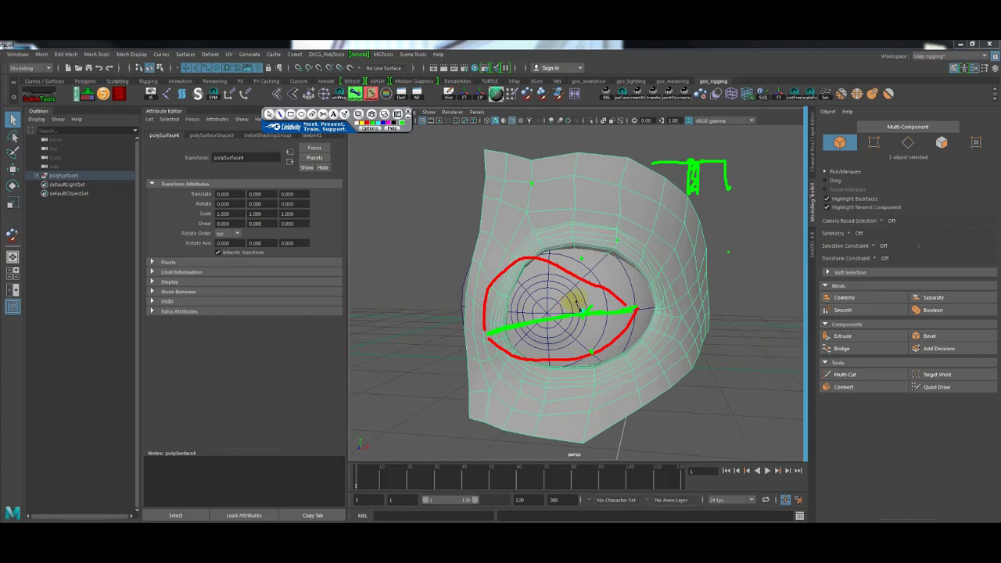
left_click_drag(612, 298, 490, 340, "alt")
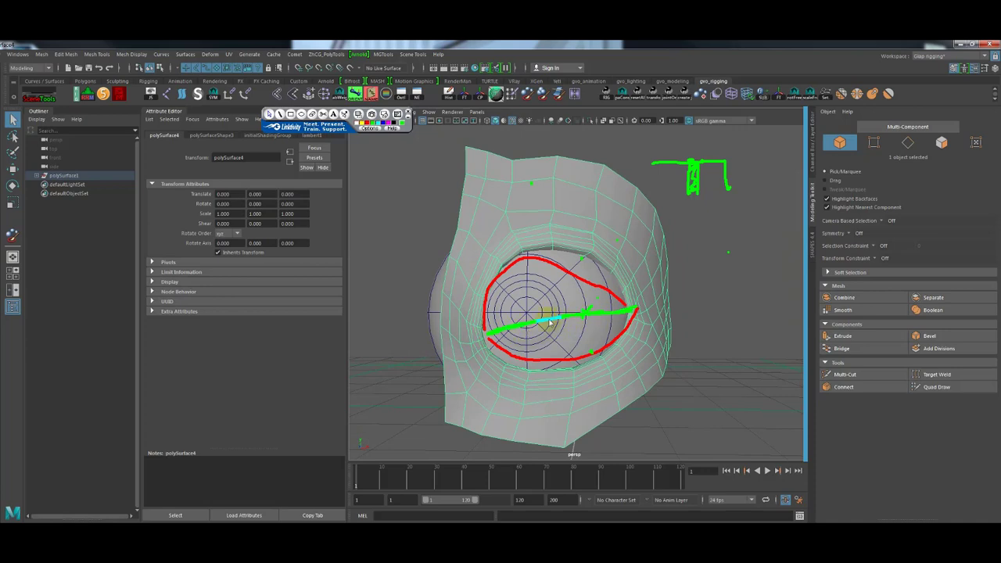
left_click_drag(535, 327, 543, 318, "alt")
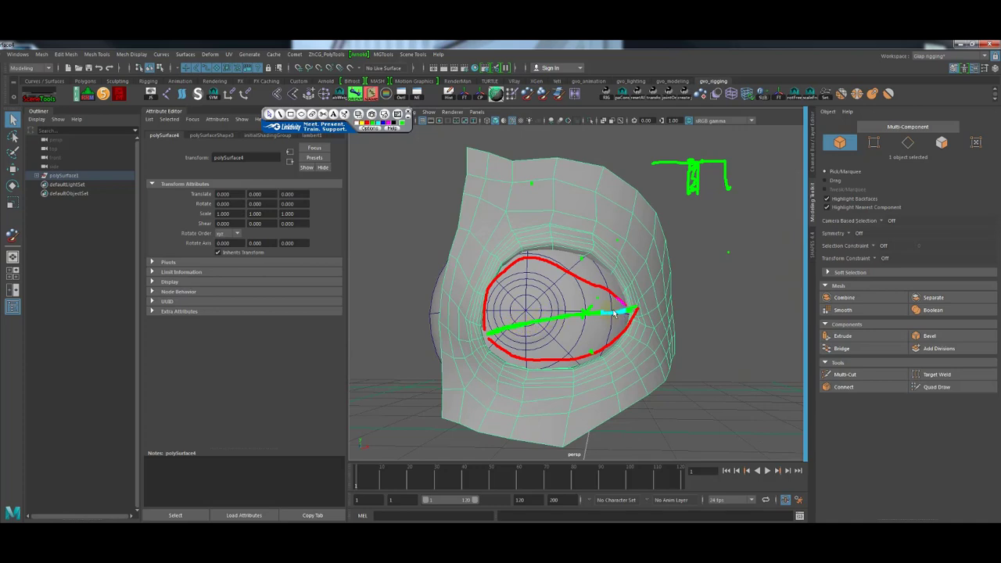
Inspect the eyeball and polySurface1, erase all annotations, and bring up the Cartoon eyeLid rigging PT1 video
left_click(588, 333)
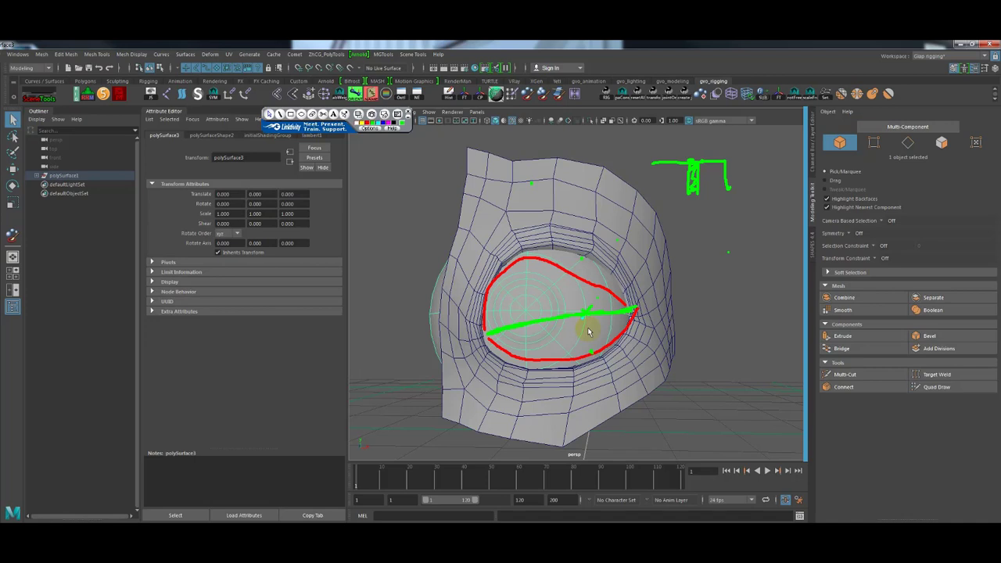
left_click(737, 305)
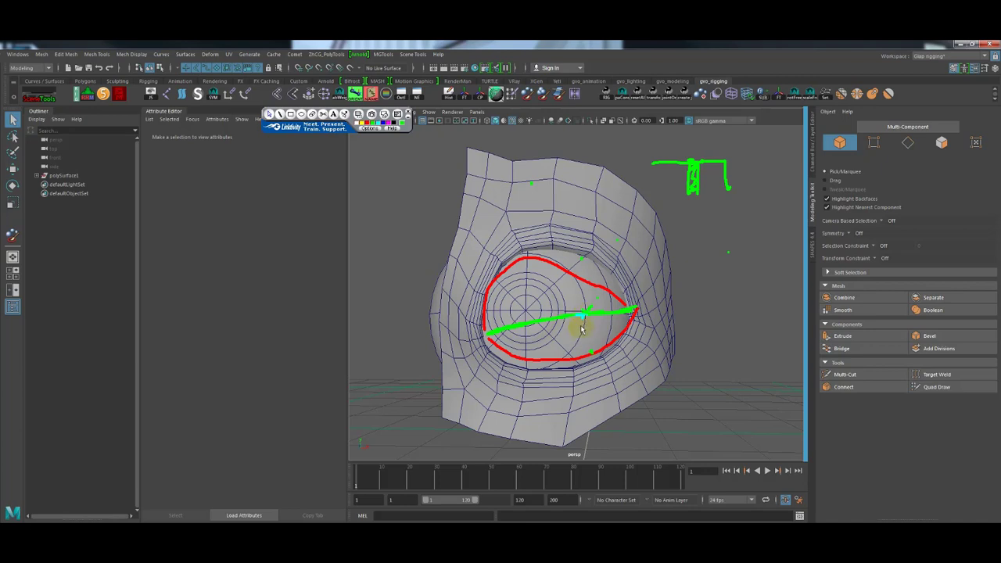
left_click(581, 330)
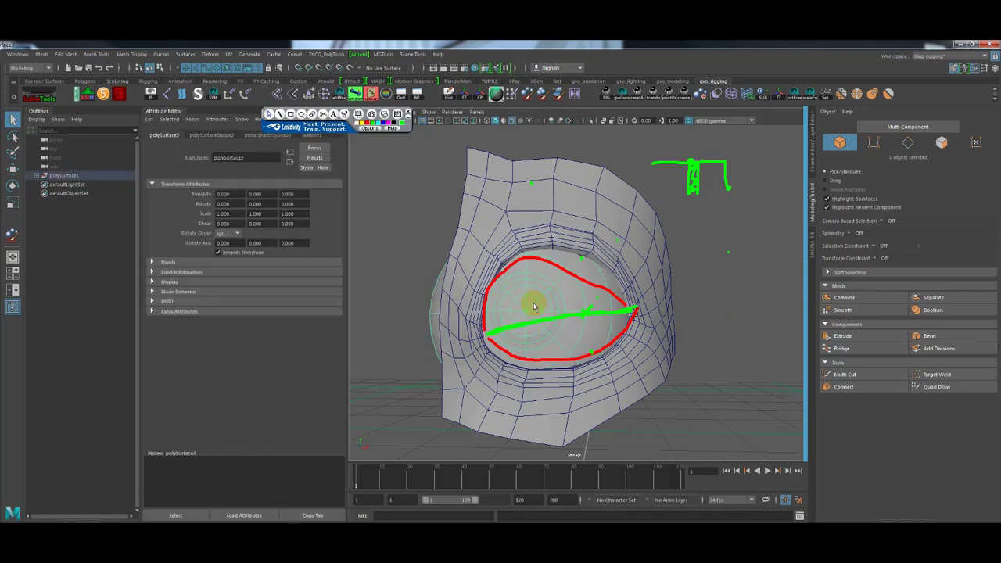
left_click(359, 115)
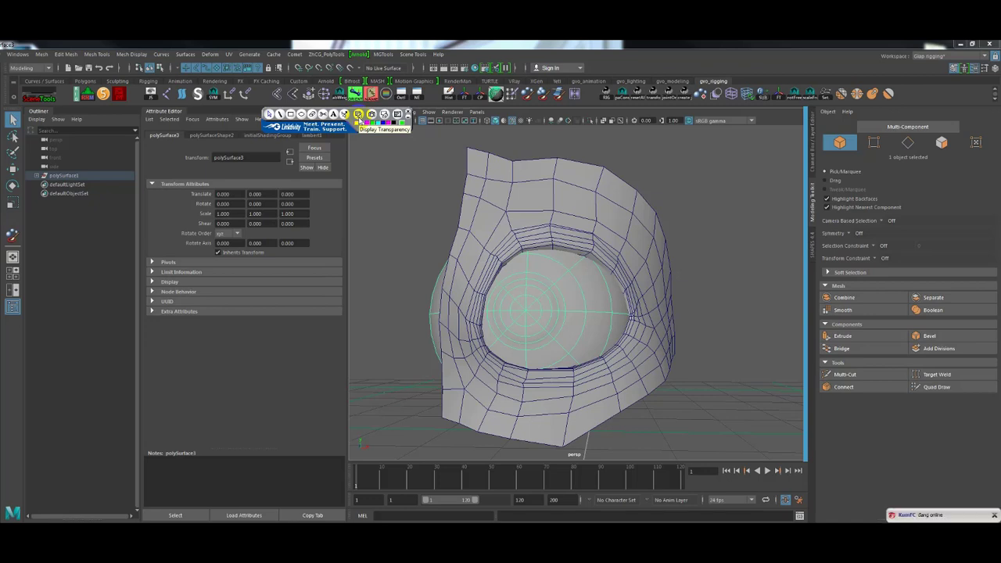
left_click(655, 182)
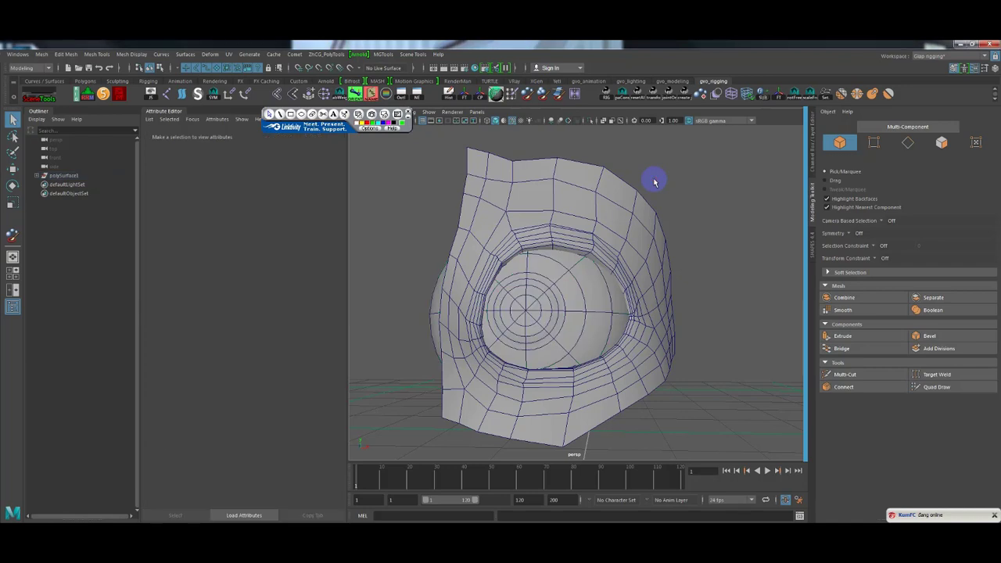
left_click_drag(655, 182, 935, 234, "alt")
key("alt+Tab")
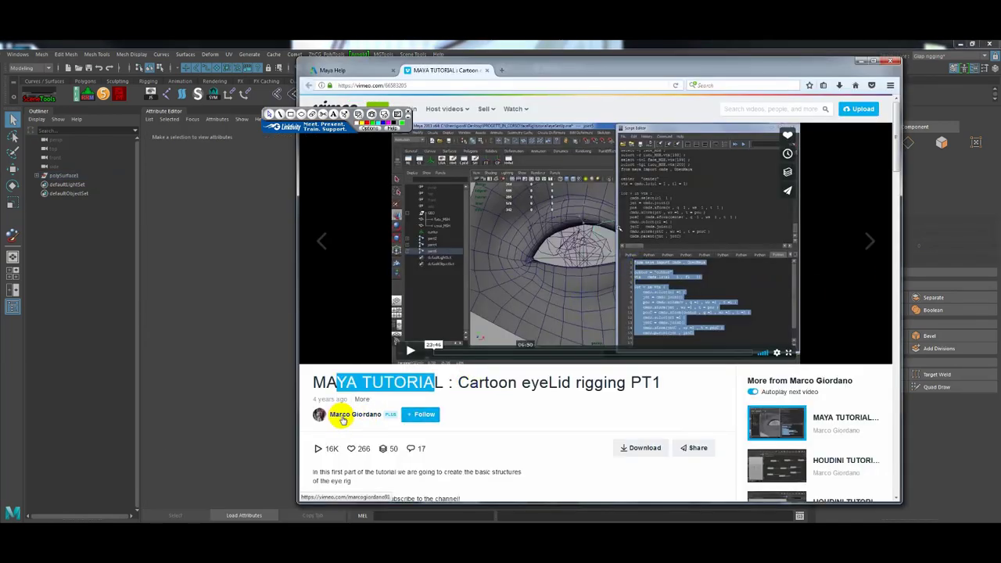
Back in Maya, select the eyeball sphere and create a cluster on it with Deform > Cluster
left_click(443, 45)
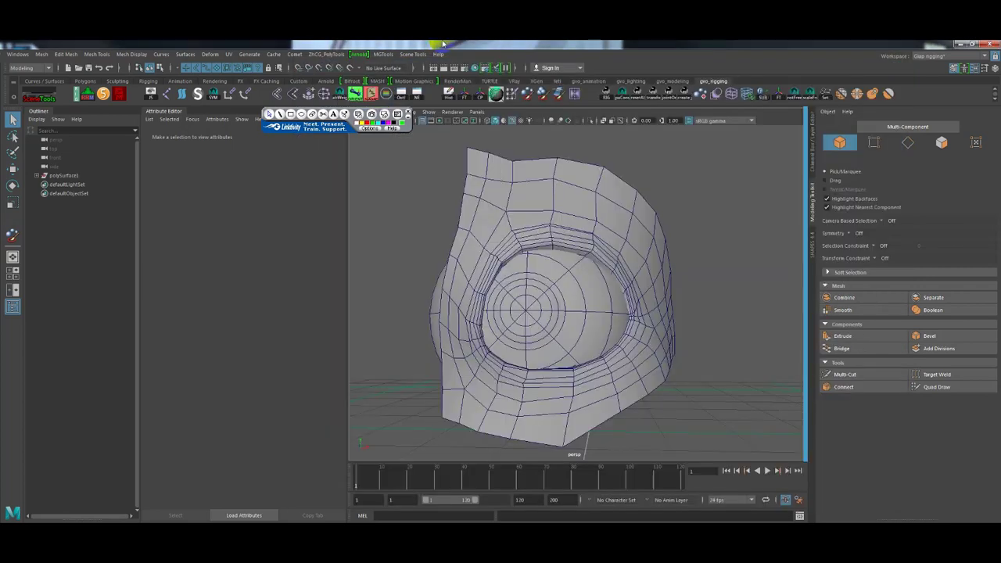
left_click(573, 316)
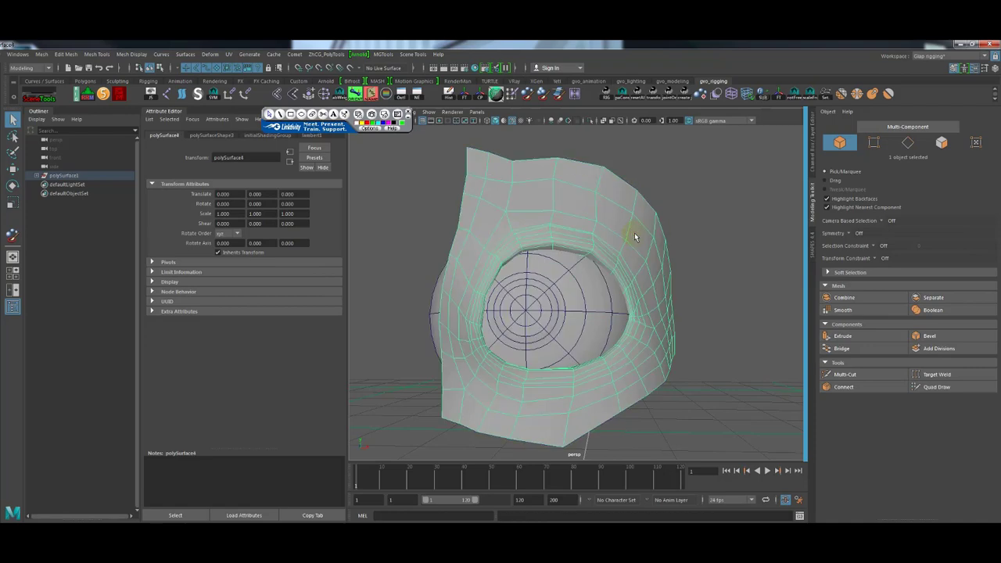
left_click(711, 230)
left_click_drag(711, 230, 664, 290, "alt")
left_click(628, 320)
left_click_drag(628, 320, 599, 311, "alt")
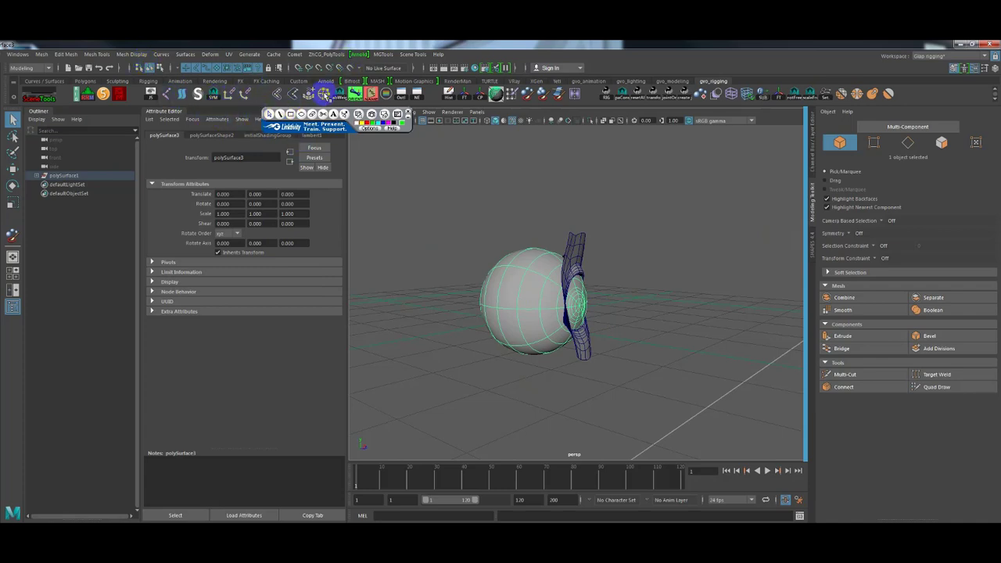
left_click(310, 93)
mouse_move(532, 233)
left_mouse_down("alt")
mouse_move(552, 293)
mouse_move(587, 297)
mouse_move(473, 336)
mouse_move(594, 313)
mouse_move(460, 268)
left_mouse_up("alt")
left_click(500, 344)
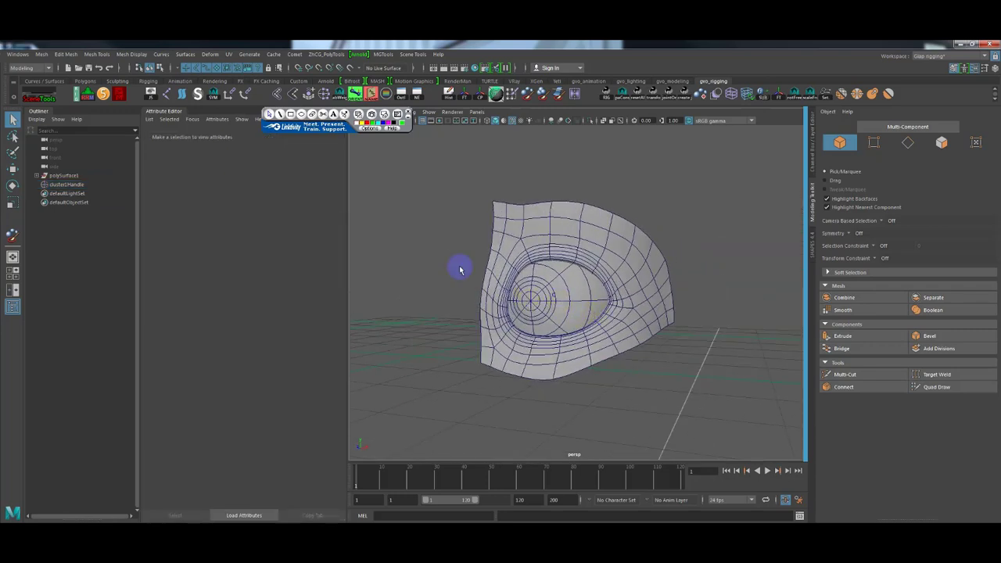
Rename cluster1Handle to giapCluster in the Outliner, then recheck the tutorial and zoom out
left_click(72, 186)
type("grapClust")
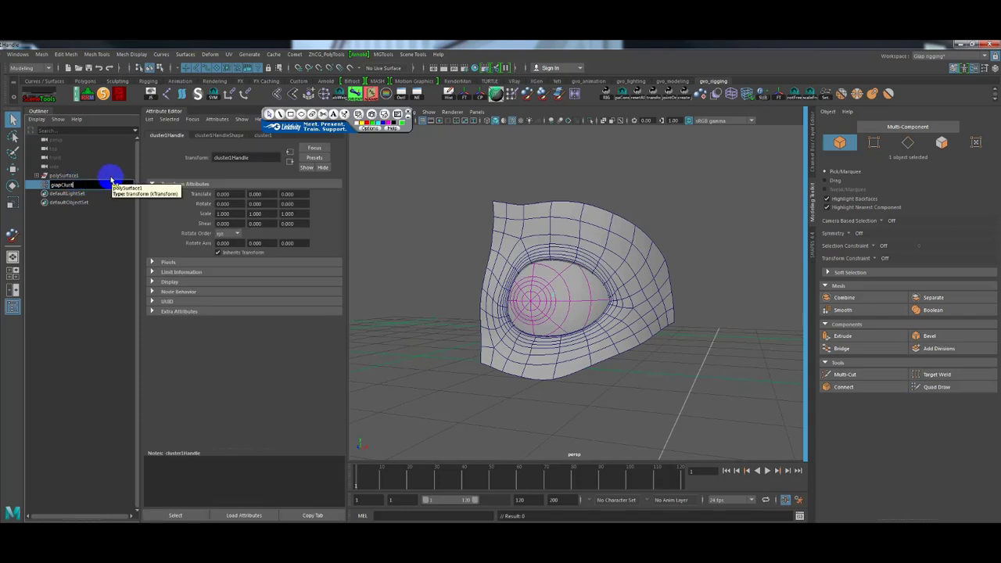
type("er")
key("Return")
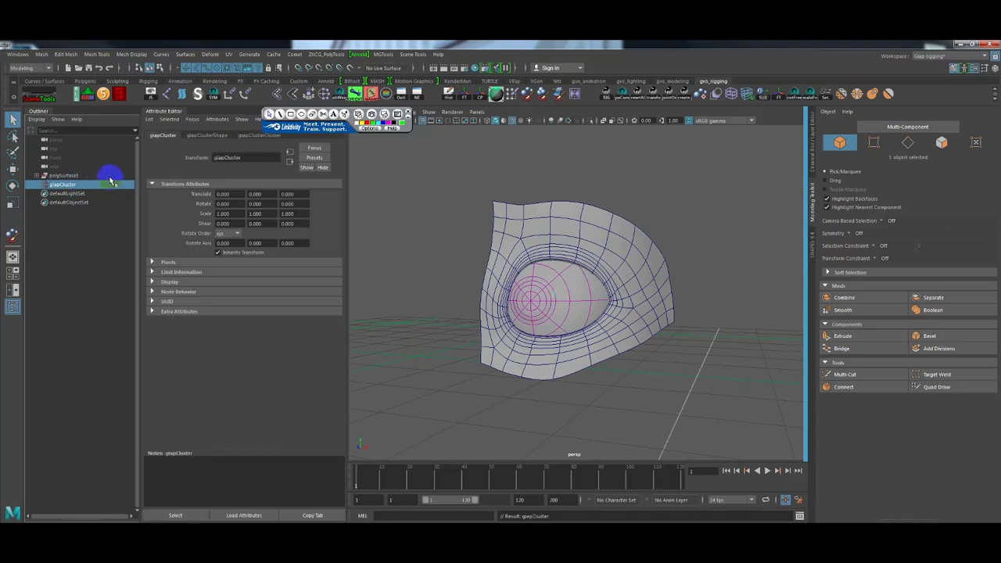
left_click(412, 257)
mouse_move(571, 292)
left_mouse_down("alt")
mouse_move(514, 303)
mouse_move(617, 302)
mouse_move(546, 308)
mouse_move(595, 305)
left_mouse_up("alt")
key("alt+Tab")
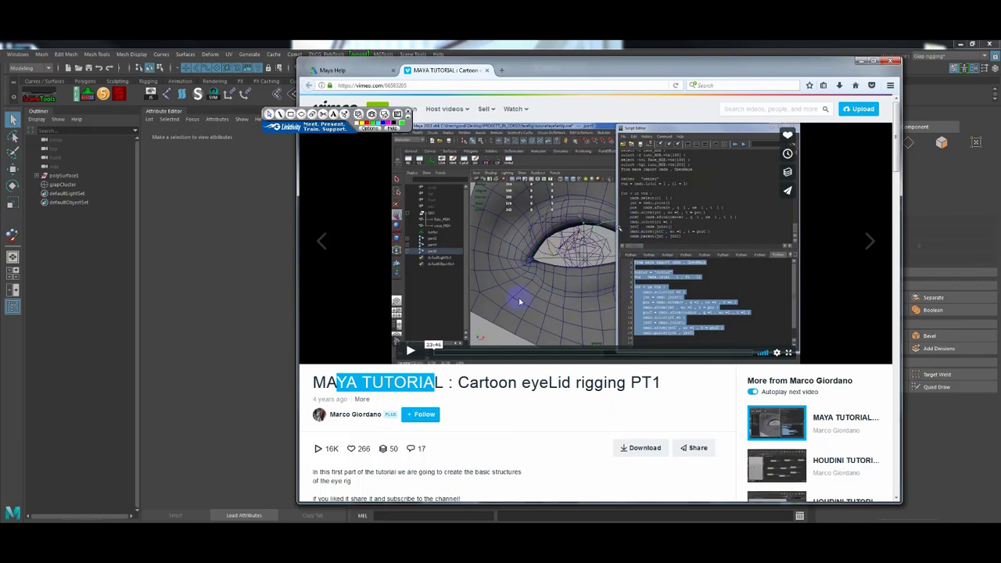
key("alt+Tab")
mouse_move(529, 268)
left_mouse_down("alt")
mouse_move(552, 273)
mouse_move(664, 377)
left_mouse_up("alt")
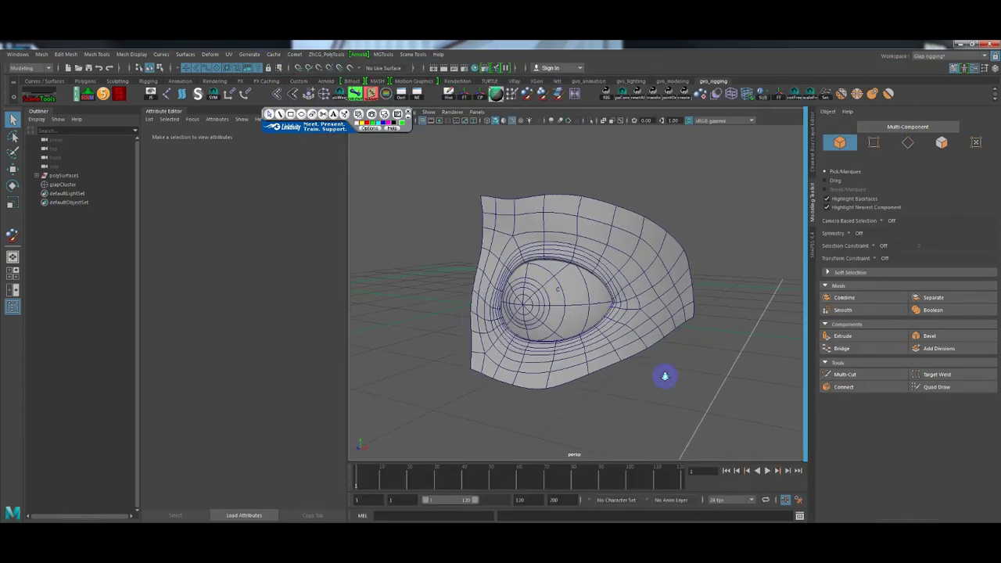
right_click_drag(665, 376, 558, 331, "alt")
Place joint1 at the grid origin, undoing the accidental second joint
mouse_move(559, 331)
left_mouse_down("alt")
mouse_move(558, 381)
mouse_move(592, 379)
left_mouse_up("alt")
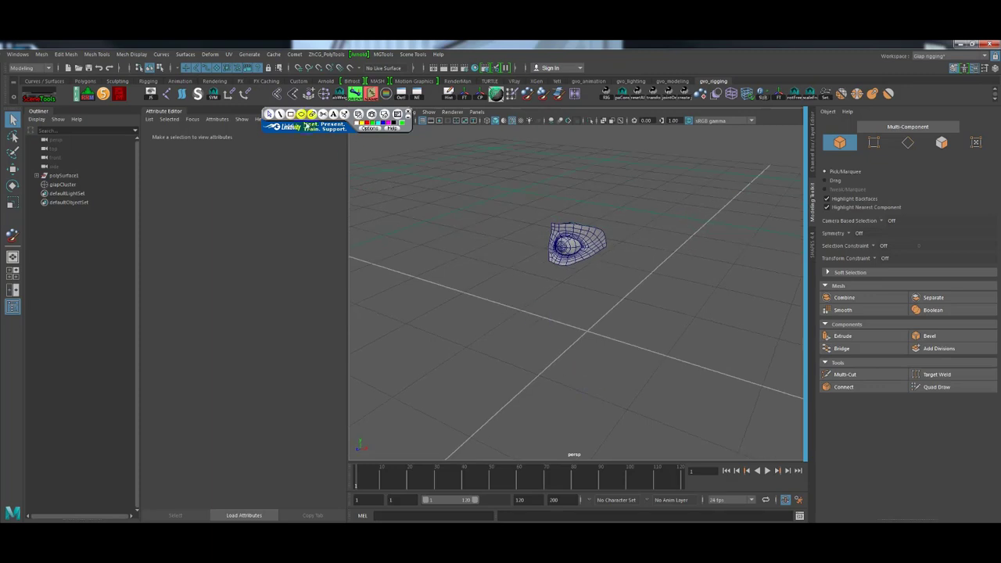
left_click(169, 94)
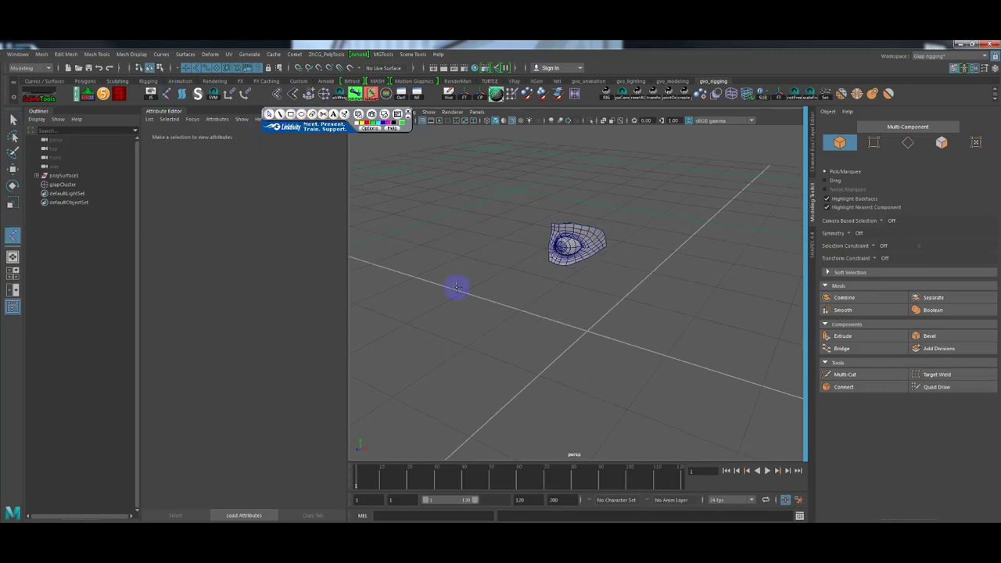
left_click(587, 331)
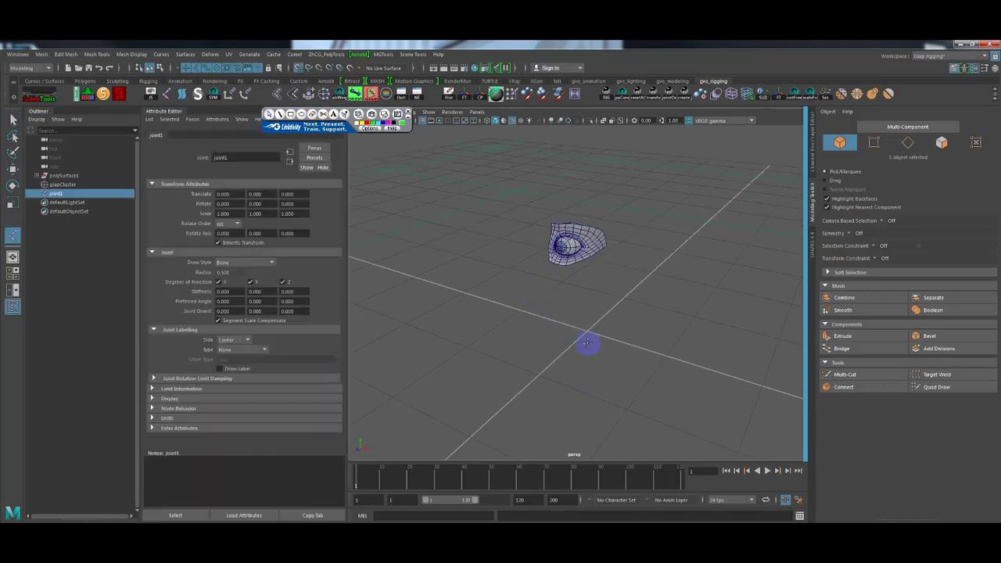
left_click(546, 369)
key("ctrl+z")
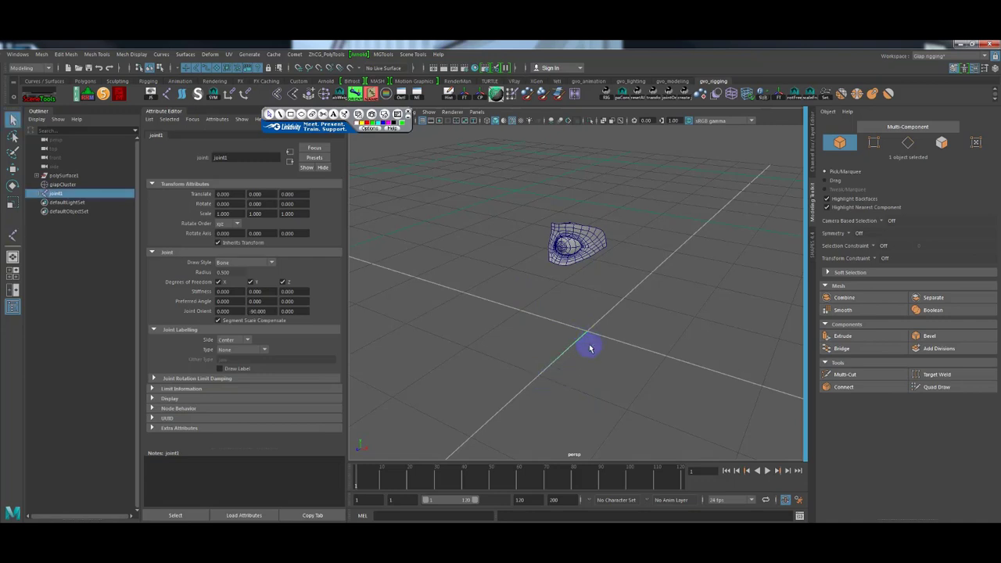
key("w")
Select joint1 and giapCluster and apply Constrain > Parent from the Rigging menu set
left_click(54, 194)
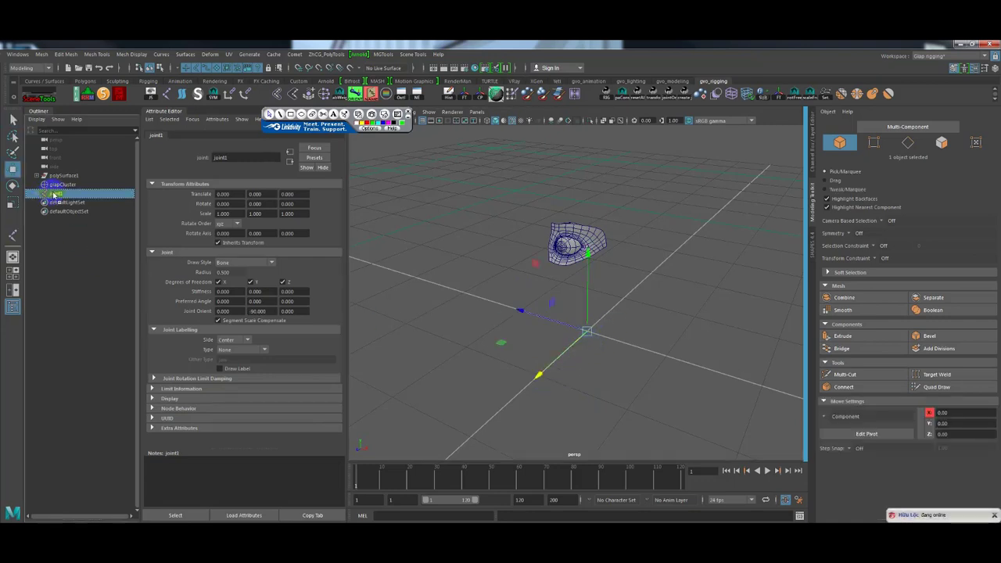
left_click_drag(53, 194, 53, 181)
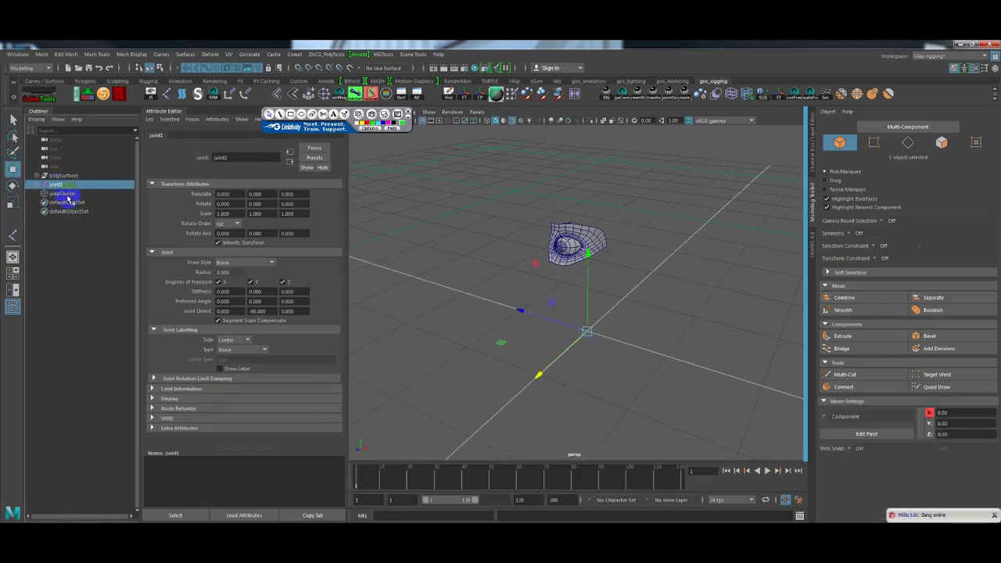
left_click(64, 193)
left_click(53, 183, "ctrl")
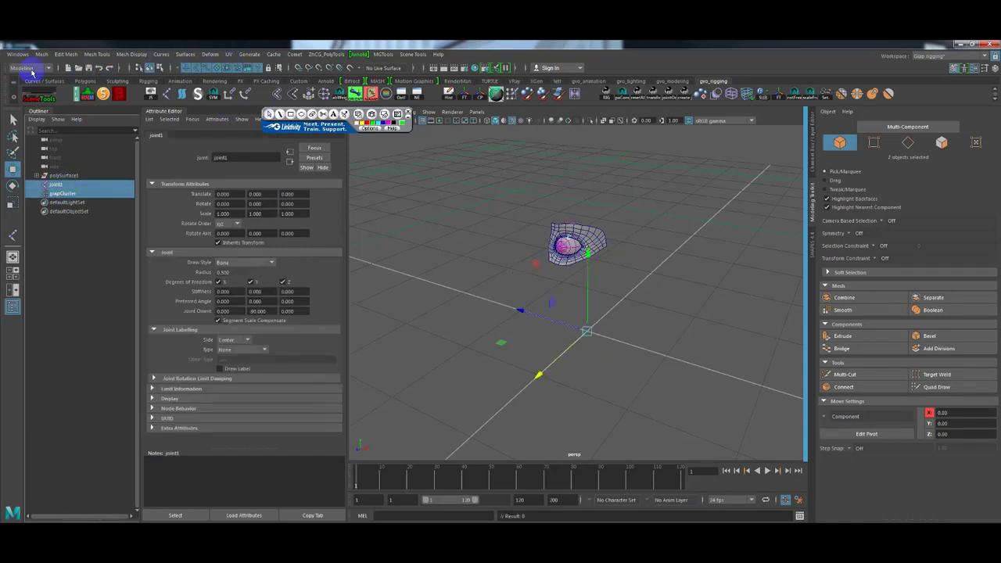
left_click(31, 69)
left_click(28, 88)
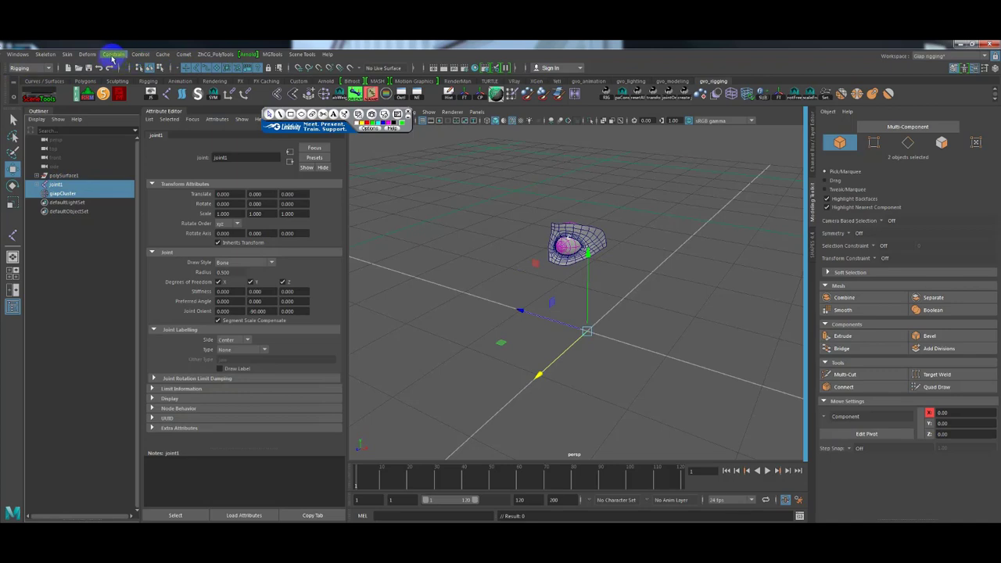
left_click(112, 58)
left_click(123, 74)
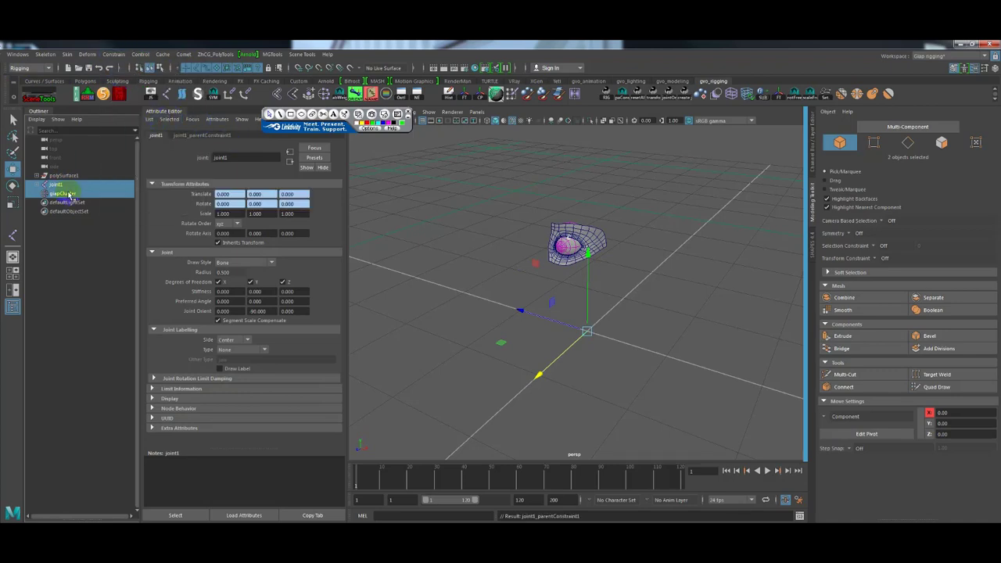
Expand joint1 in the Outliner and delete joint1_parentConstraint1
left_click(71, 249)
left_click(65, 194)
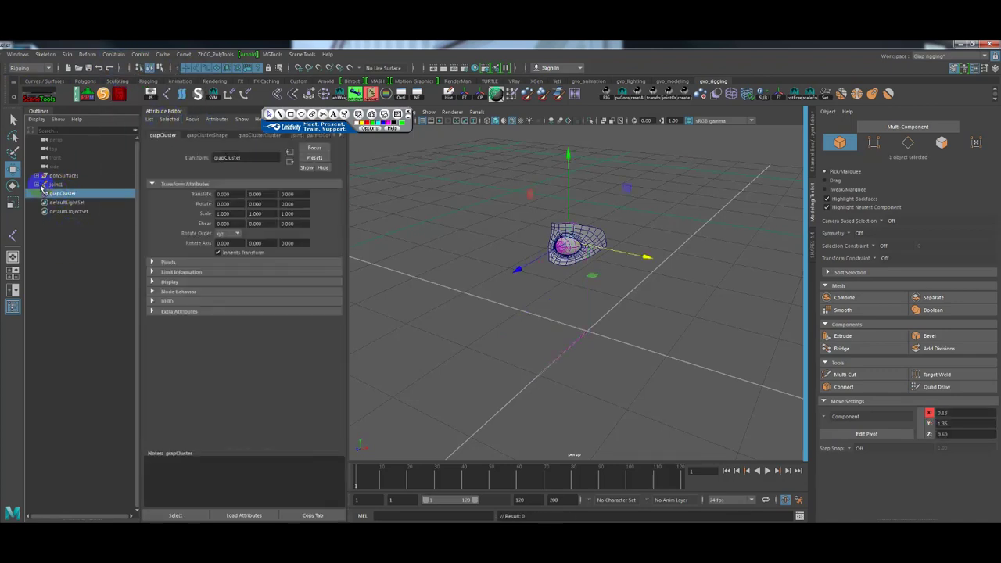
left_click(37, 184)
left_click(37, 184)
left_click(37, 185)
left_click(71, 202)
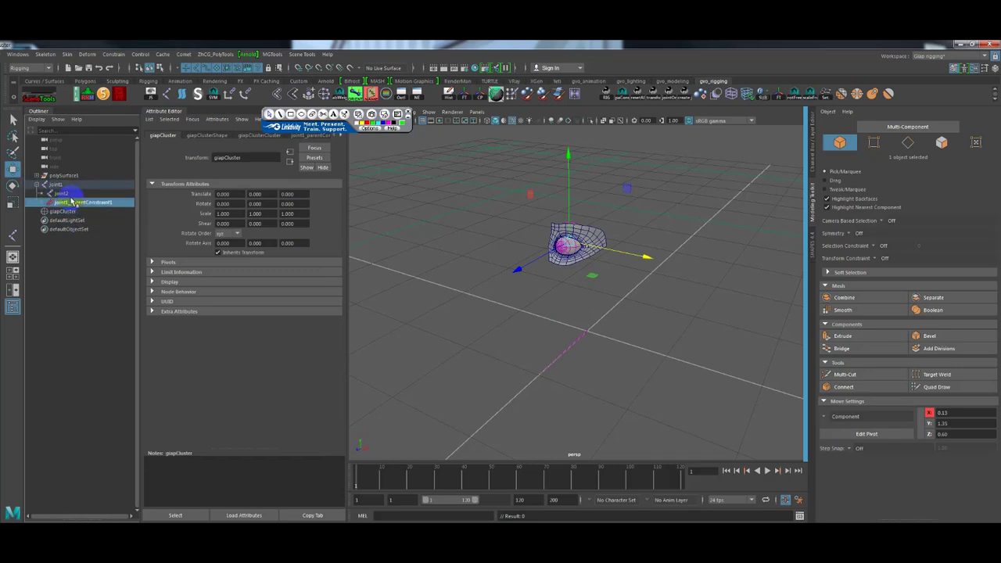
key("Delete")
Point-constrain joint1 to giapCluster to centre it in the eyeball, then delete joint1_pointConstraint1
left_click(71, 202)
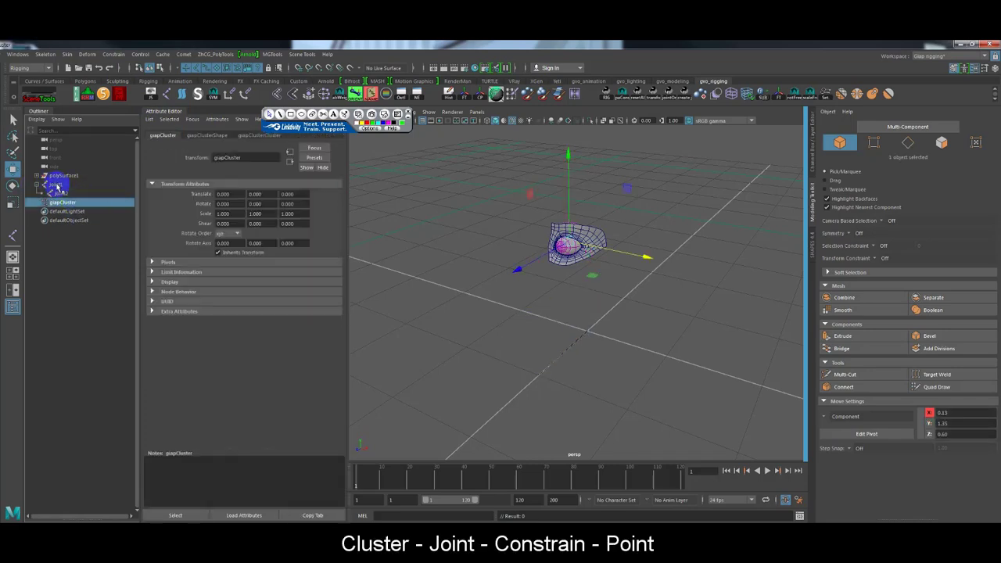
left_click(56, 186, "ctrl")
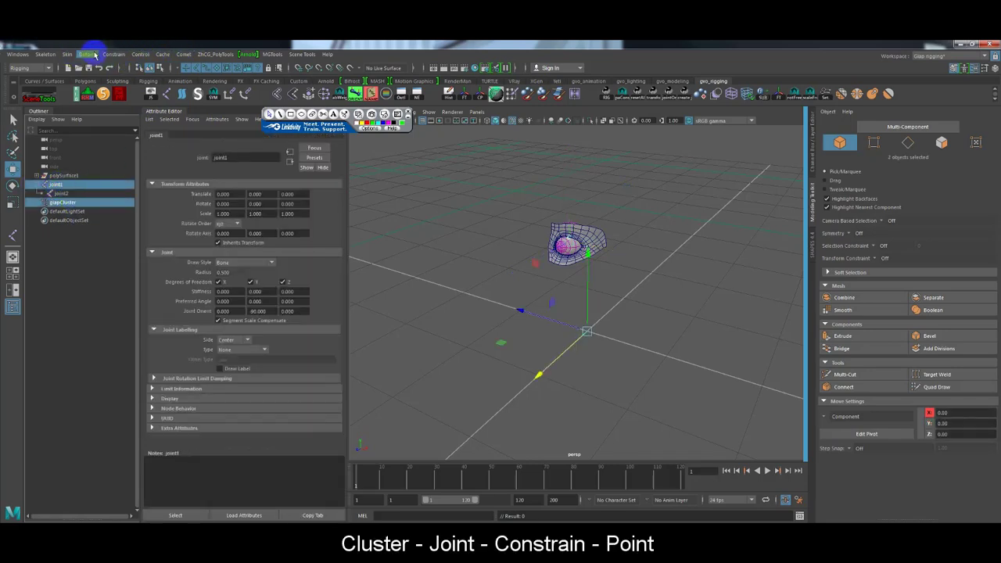
left_click(114, 54)
left_click(197, 79)
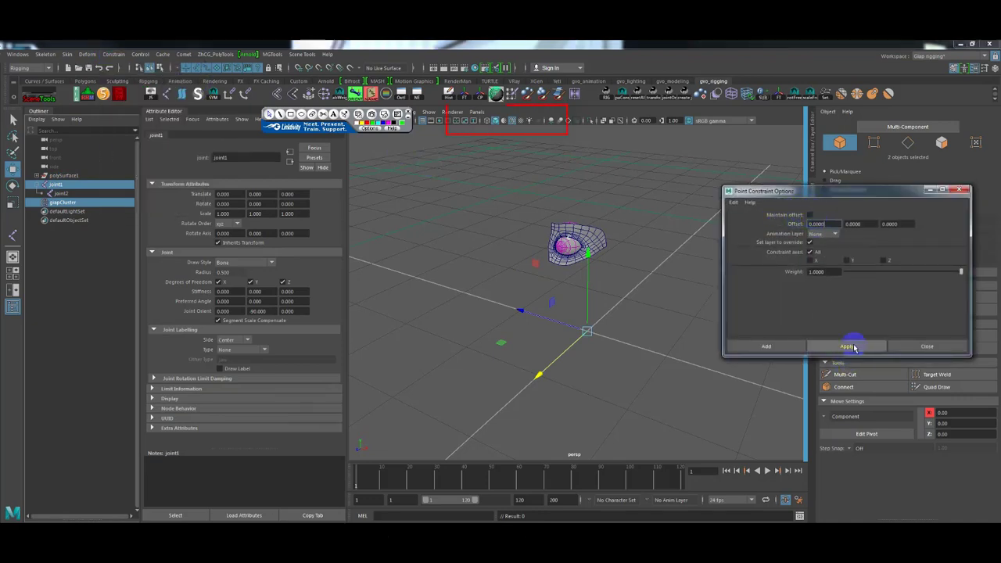
left_click(848, 346)
mouse_move(627, 301)
left_mouse_down("alt")
mouse_move(550, 280)
mouse_move(662, 259)
mouse_move(614, 273)
left_mouse_up("alt")
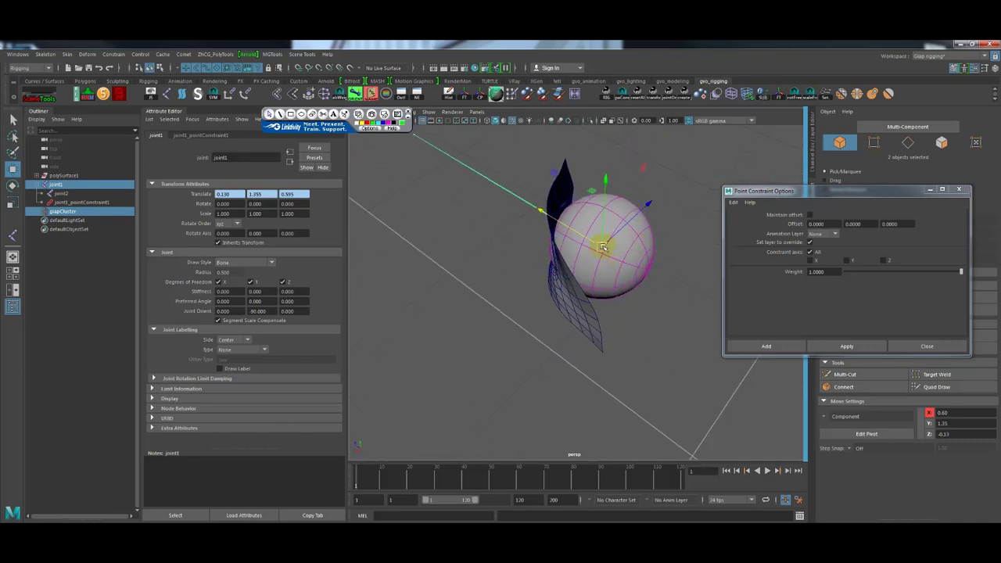
left_click(60, 204)
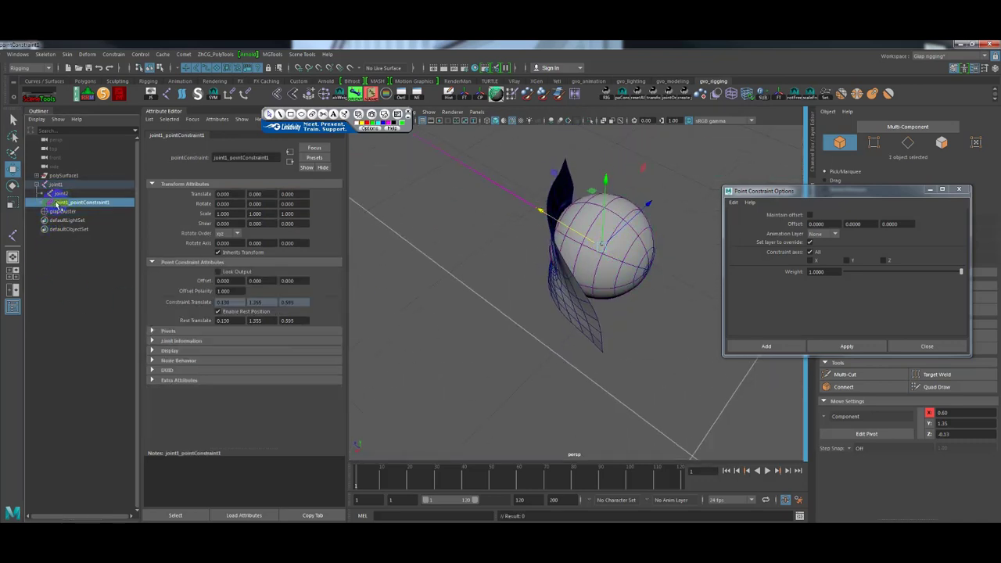
key("Delete")
left_click(49, 185)
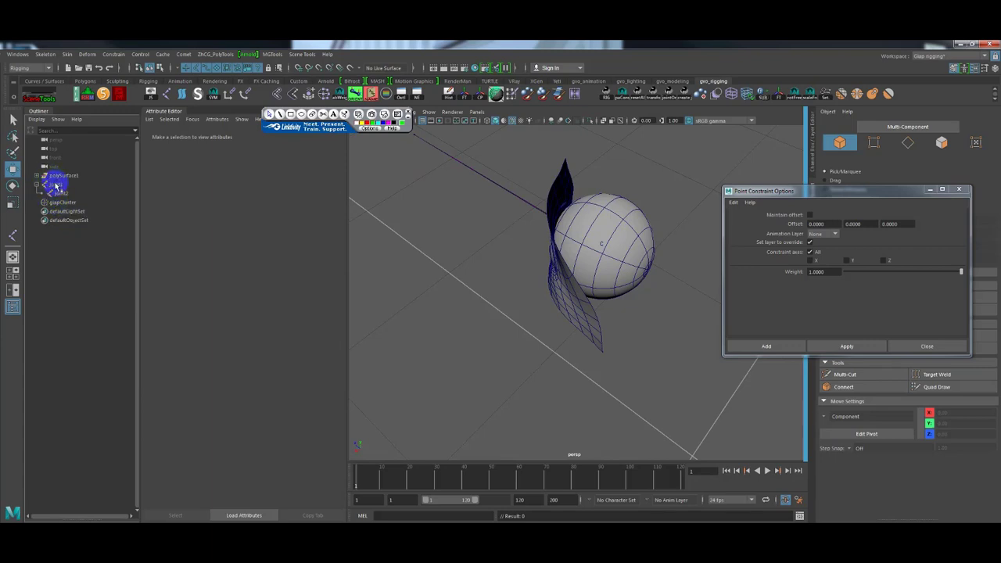
Move joint2 down toward the eye mesh
left_click(894, 346)
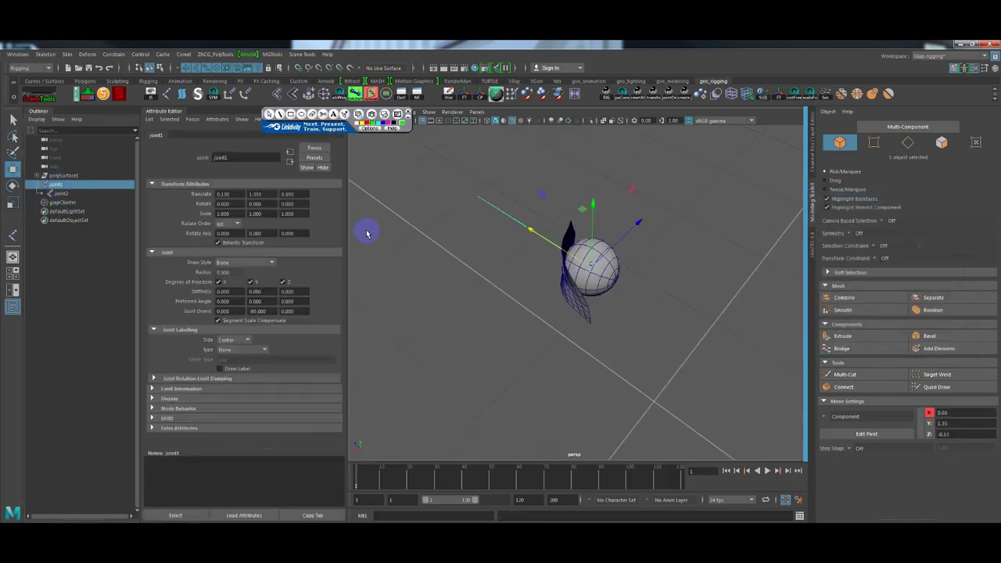
left_click(59, 193)
mouse_move(533, 244)
left_mouse_down("alt")
mouse_move(356, 256)
mouse_move(469, 260)
mouse_move(539, 277)
left_mouse_up("alt")
Rotate joint1 to swing the eyelid over the eyeball, then check the tutorial video
left_click(71, 185)
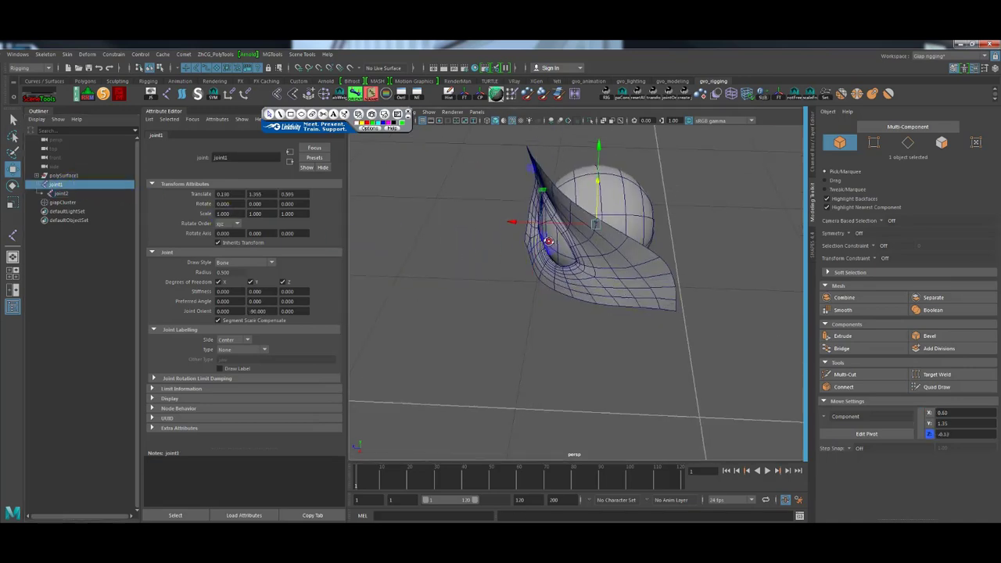
scroll(592, 234, "up", 3)
key("e")
left_click_drag(575, 192, 595, 157, "alt")
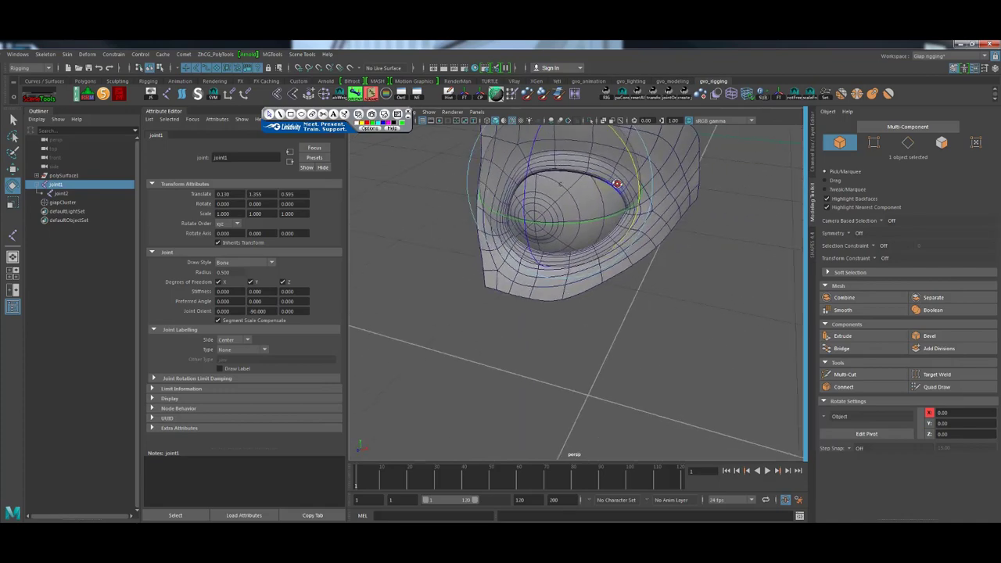
left_click(620, 122)
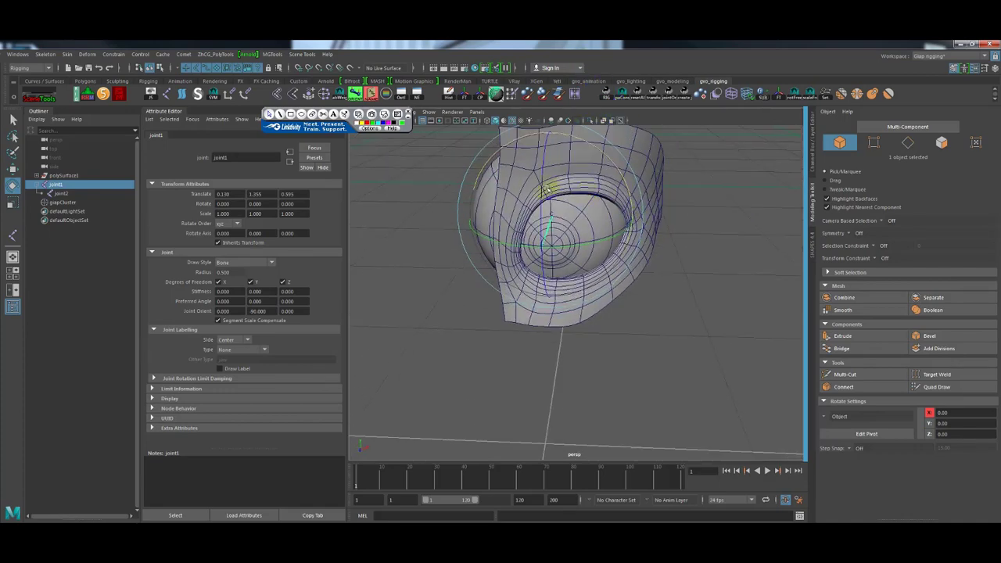
mouse_move(548, 193)
left_mouse_down()
mouse_move(545, 167)
mouse_move(594, 167)
left_mouse_up()
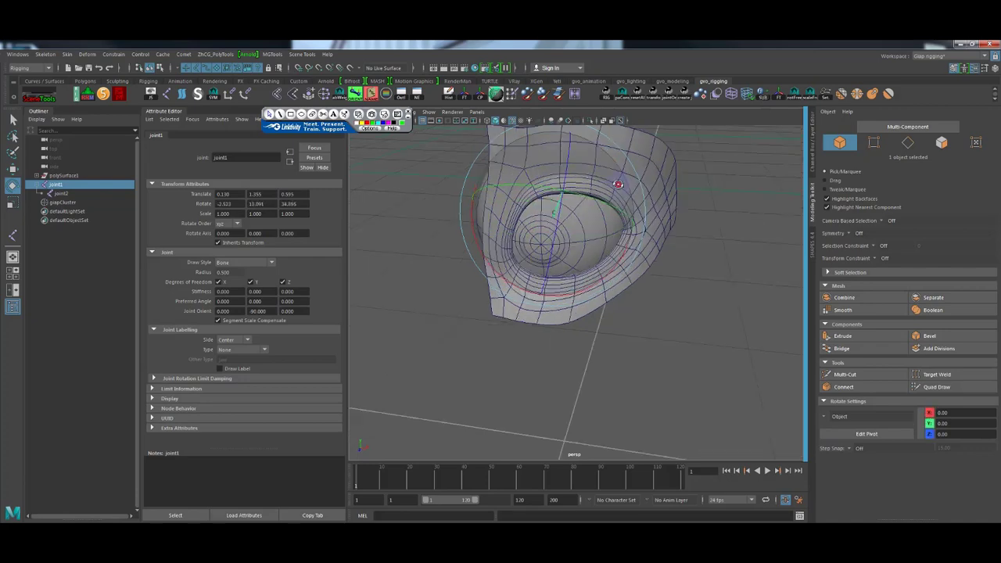
left_click_drag(594, 168, 704, 336, "alt")
left_click(714, 346)
key("q")
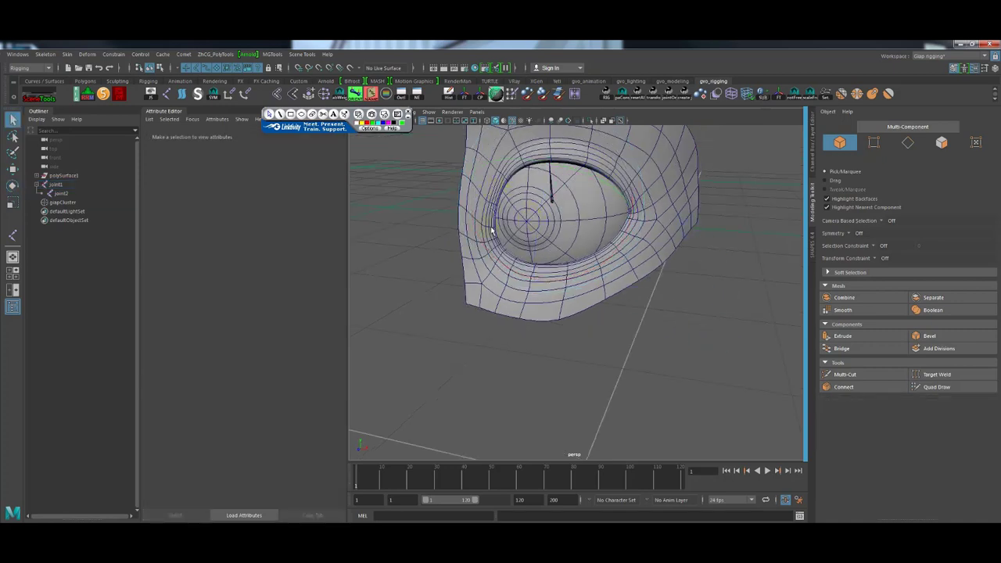
mouse_move(642, 222)
left_mouse_down("alt")
mouse_move(619, 250)
mouse_move(509, 264)
left_mouse_up("alt")
key("alt+Tab")
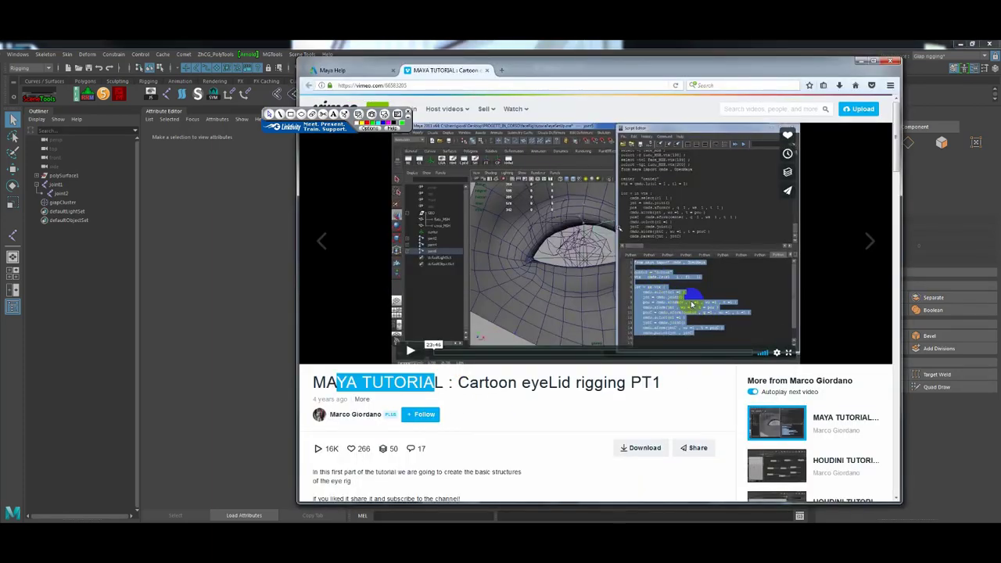
key("alt+Tab")
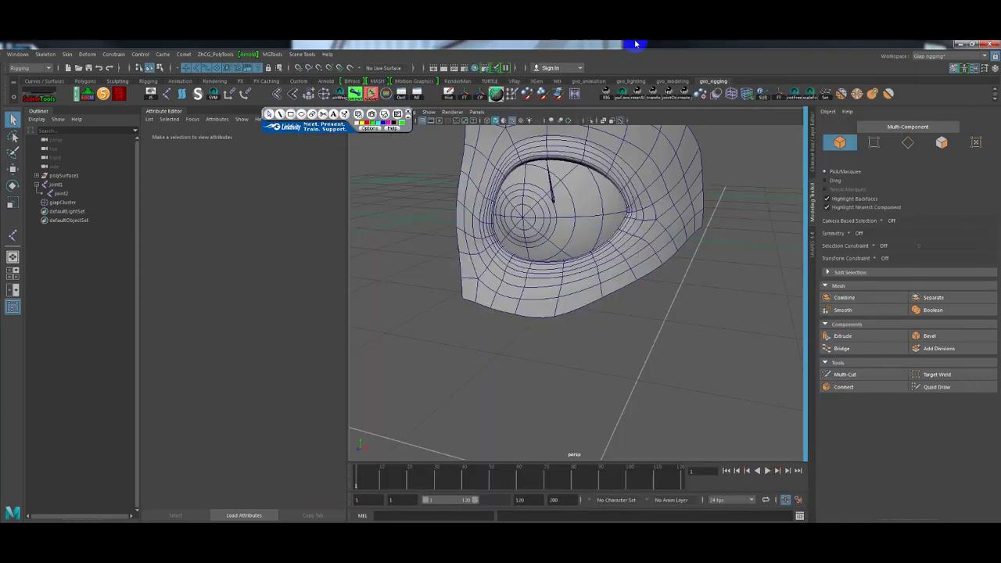
Delete the joint1 chain and add a new Python tab in the Script Editor
left_click(557, 205)
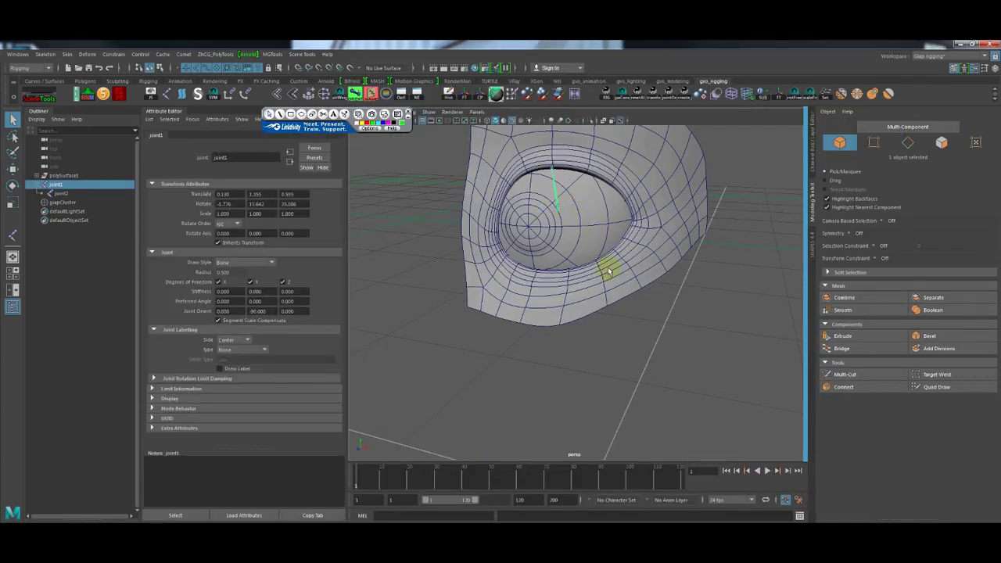
key("Delete")
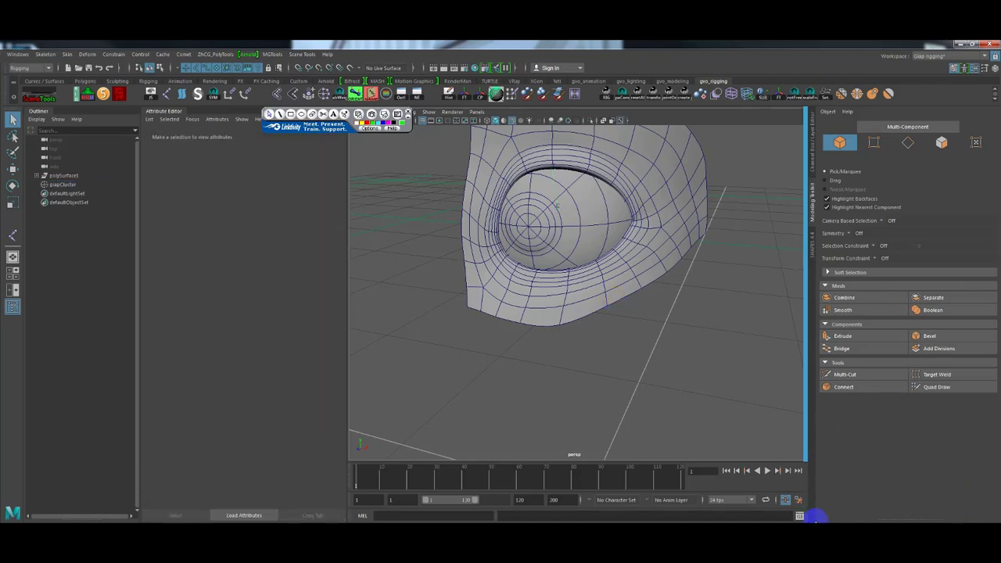
left_click(799, 516)
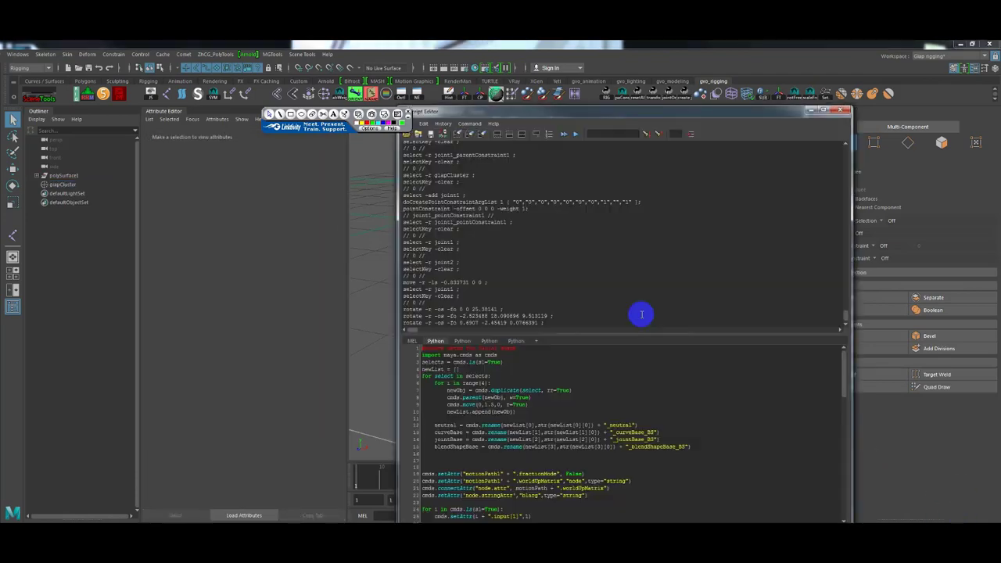
left_click(535, 340)
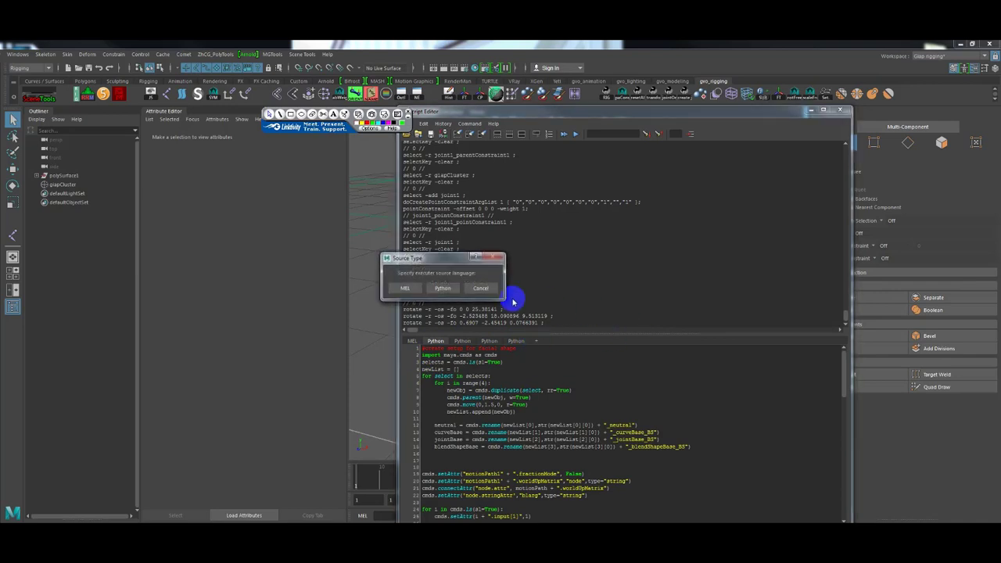
left_click(442, 289)
Move and shorten the Script Editor window, shrinking its command history pane
left_click_drag(599, 116, 336, 102)
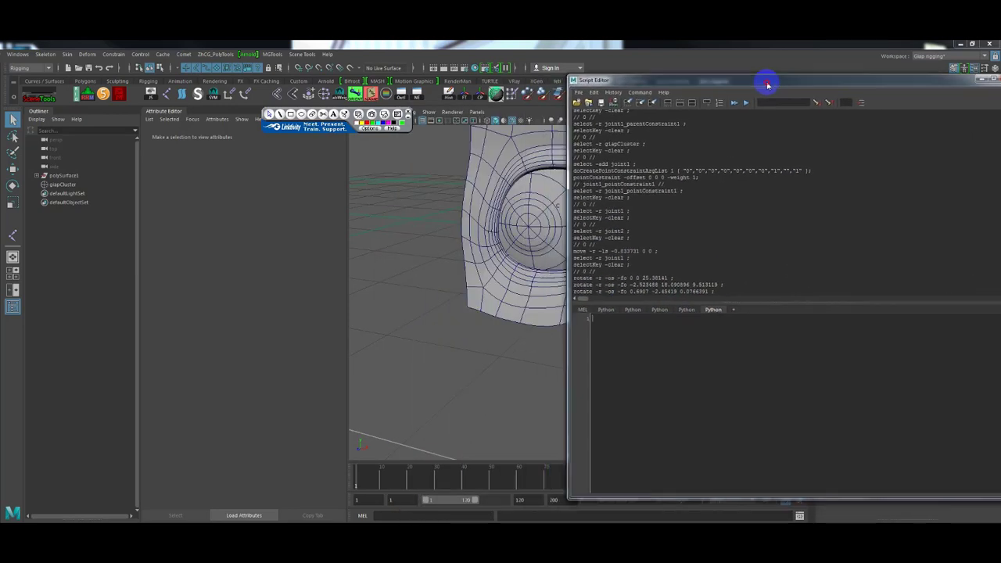
left_click_drag(539, 93, 540, 200)
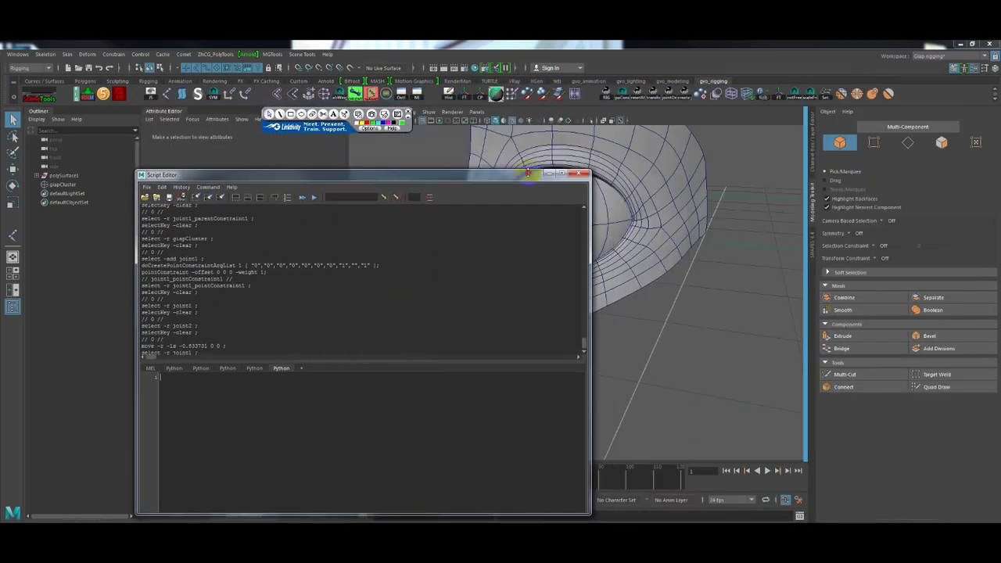
left_click_drag(424, 364, 409, 270)
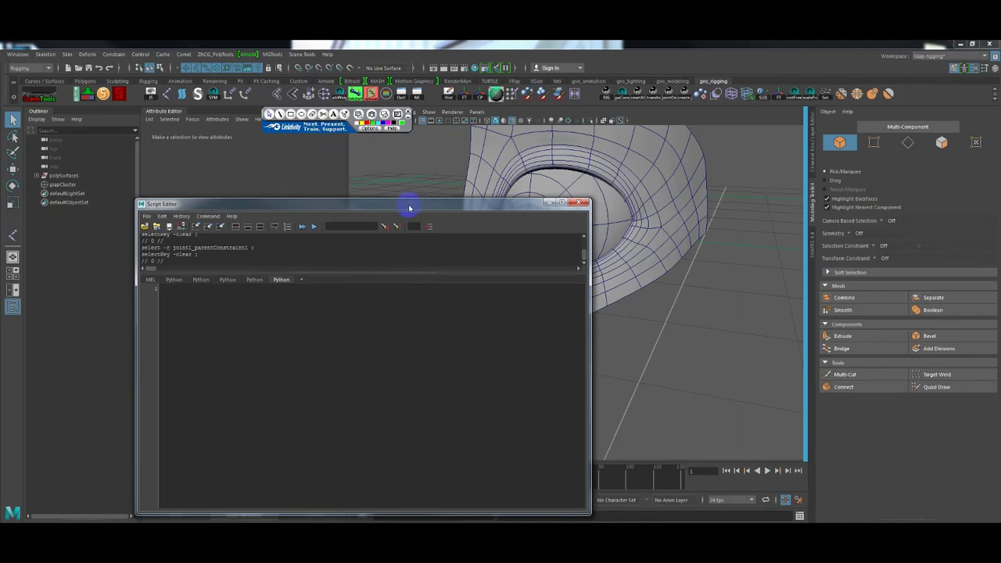
left_click_drag(409, 205, 360, 199)
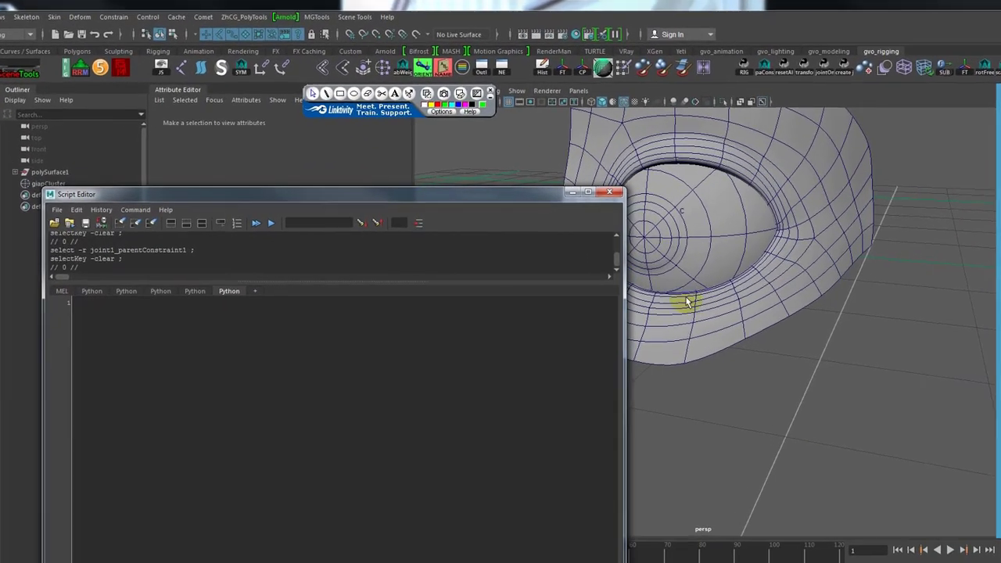
middle_click_drag(685, 302, 817, 340, "alt")
left_click(475, 352)
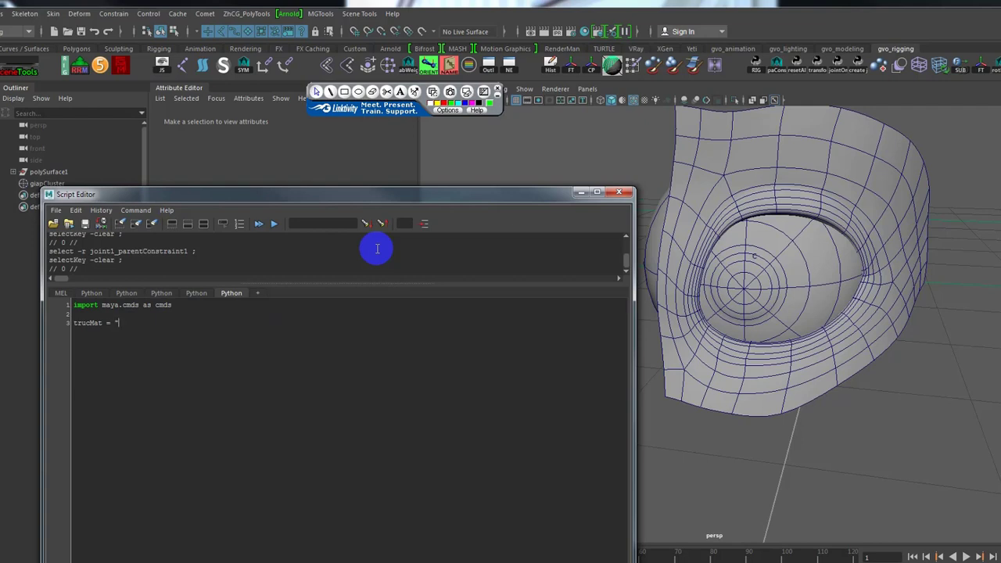
Fill the trucMat quotes with "giapCluster" by dragging it from the Outliner
left_click_drag(311, 197, 404, 193)
left_click(49, 183)
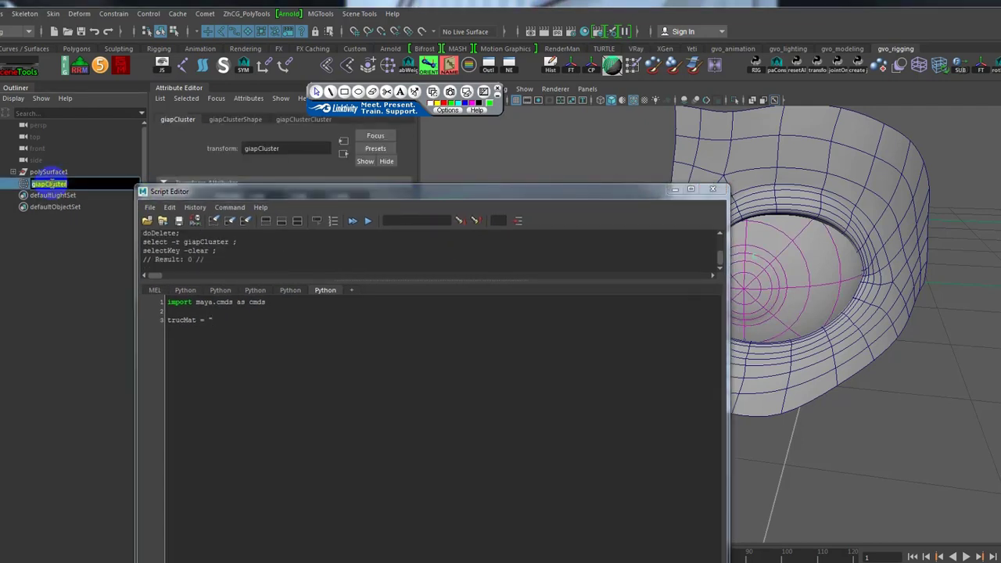
middle_click_drag(69, 183, 238, 319)
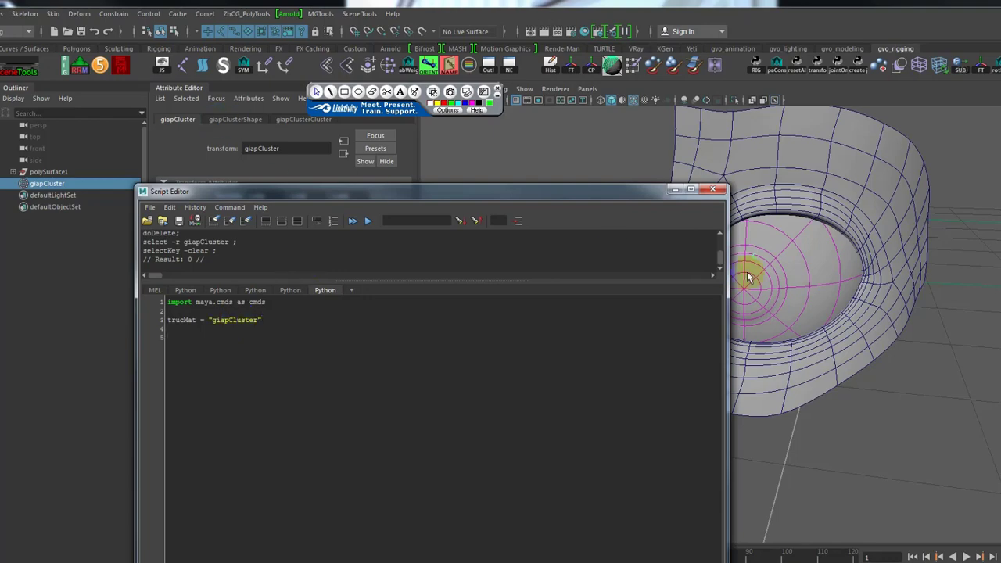
Select the eyelid rim edge loop and turn off smooth mesh preview
left_click_drag(749, 273, 842, 196, "alt")
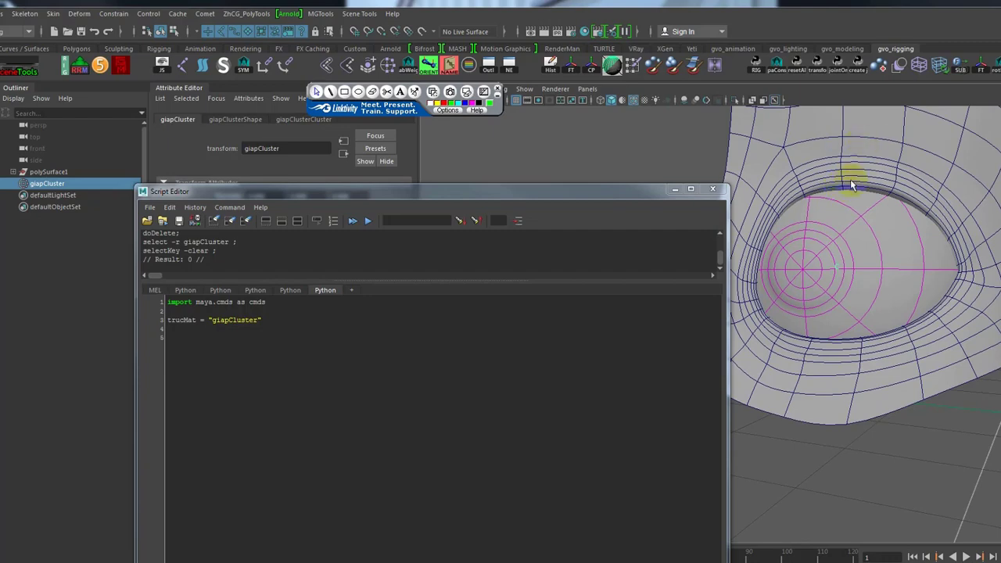
left_click(865, 191)
double_click(870, 186)
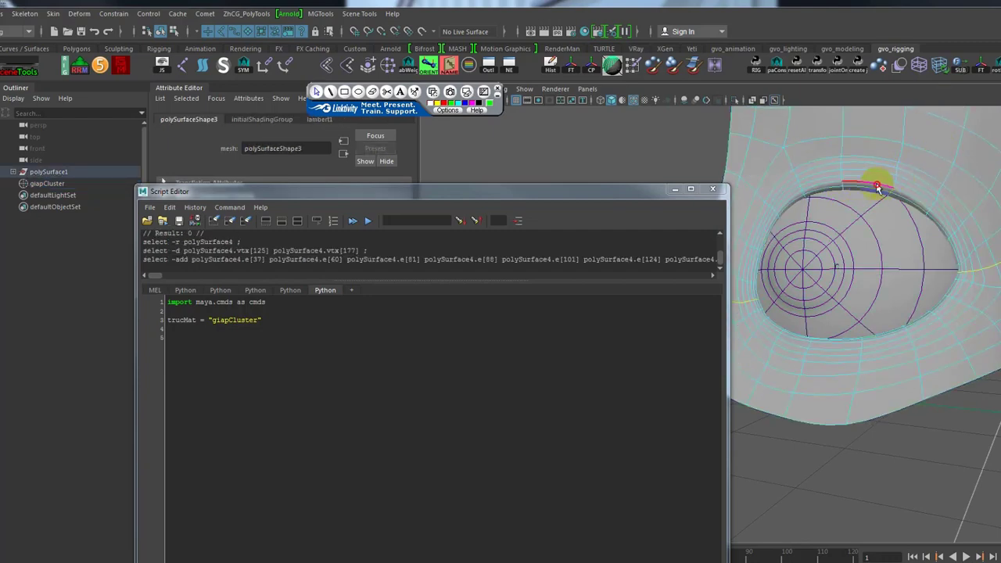
key("1")
left_click_drag(872, 184, 841, 223, "alt")
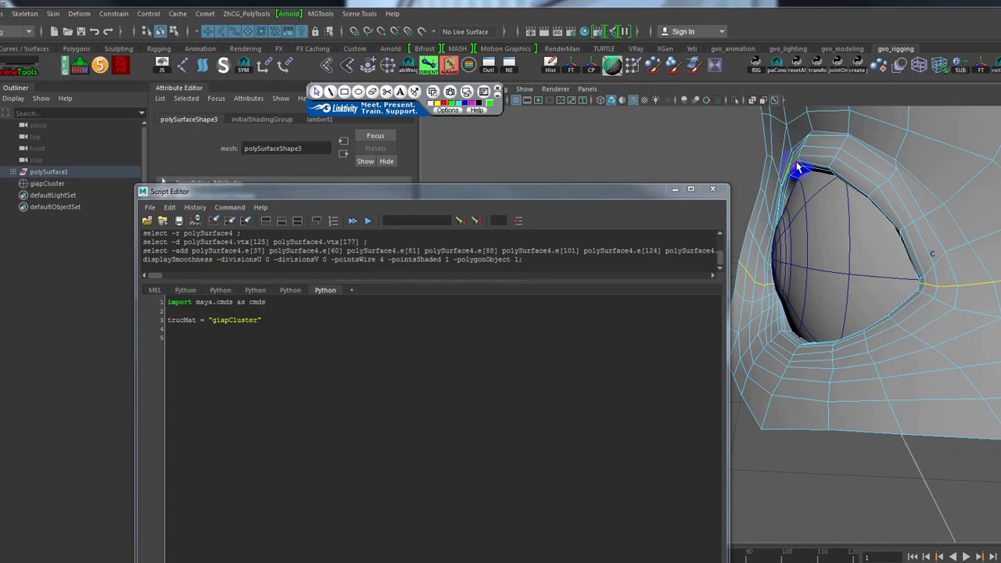
Select the eyelid edge loop and convert it to vertices
double_click(798, 166)
mouse_move(797, 166)
left_mouse_down("alt")
mouse_move(964, 188)
mouse_move(860, 225)
left_mouse_up("alt")
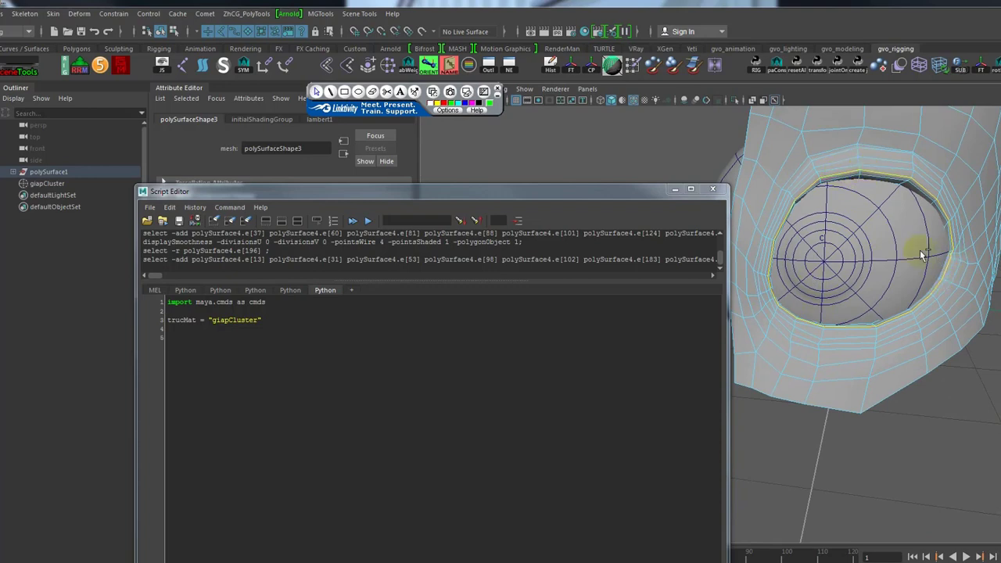
key("ctrl+F9")
Write line 5 as vertices = cmds.ls(selection=True, flatten=True)
left_click(222, 347)
type("vertices = cmds.ls(selection=True)")
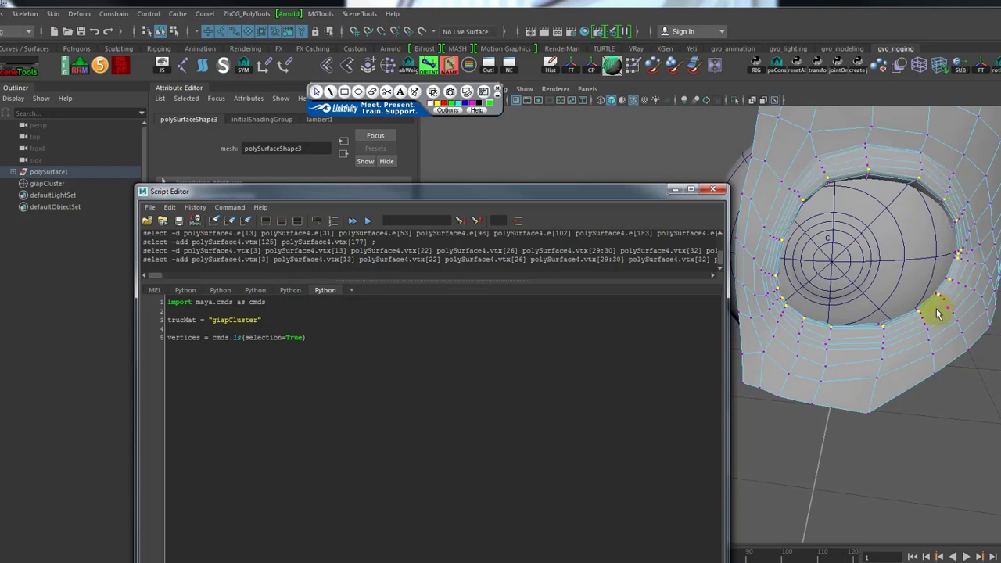
left_click_drag(286, 338, 311, 338)
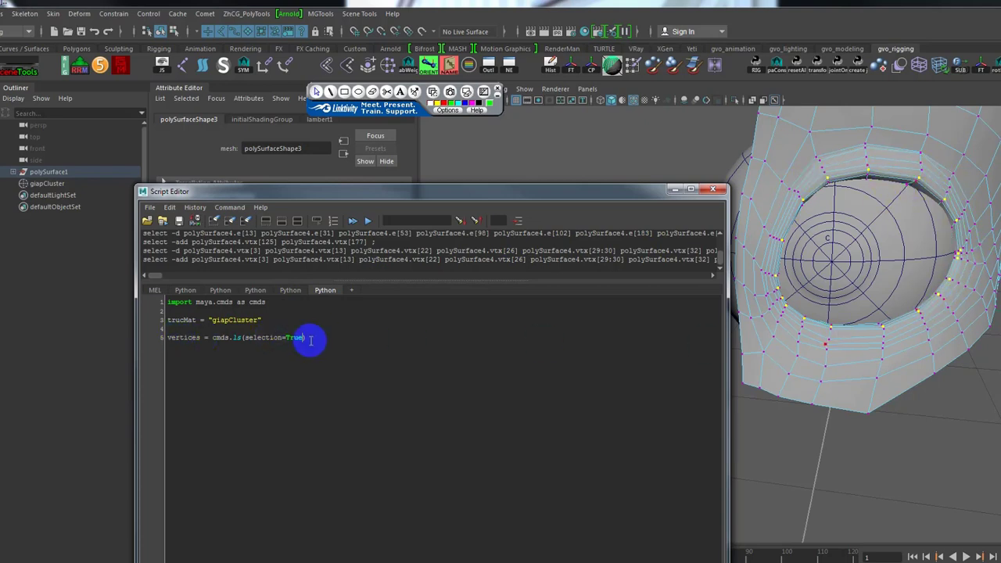
left_click(371, 332)
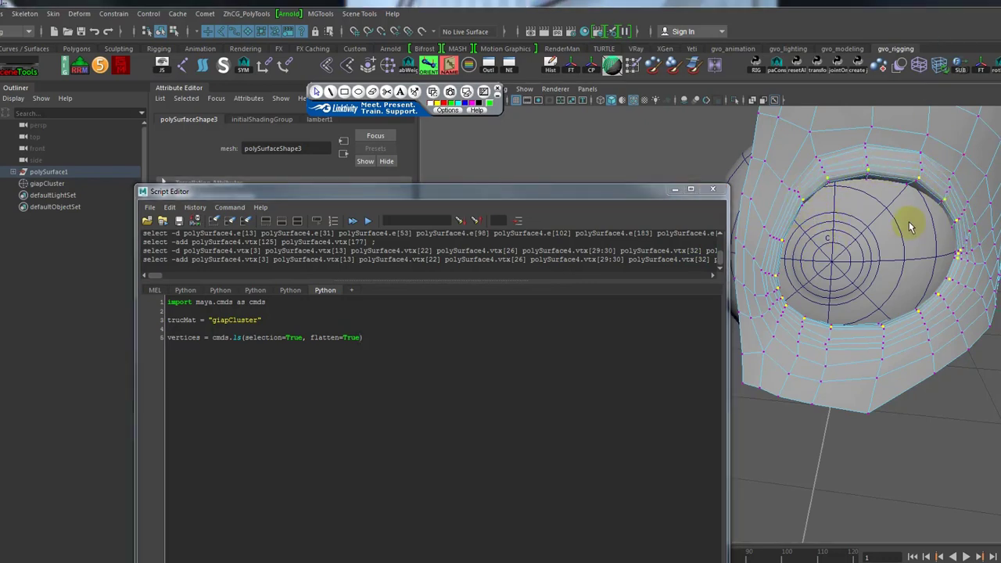
Test-move the eye-corner vertices down and right, then undo the move
left_click_drag(921, 269, 913, 285, "alt")
key("w")
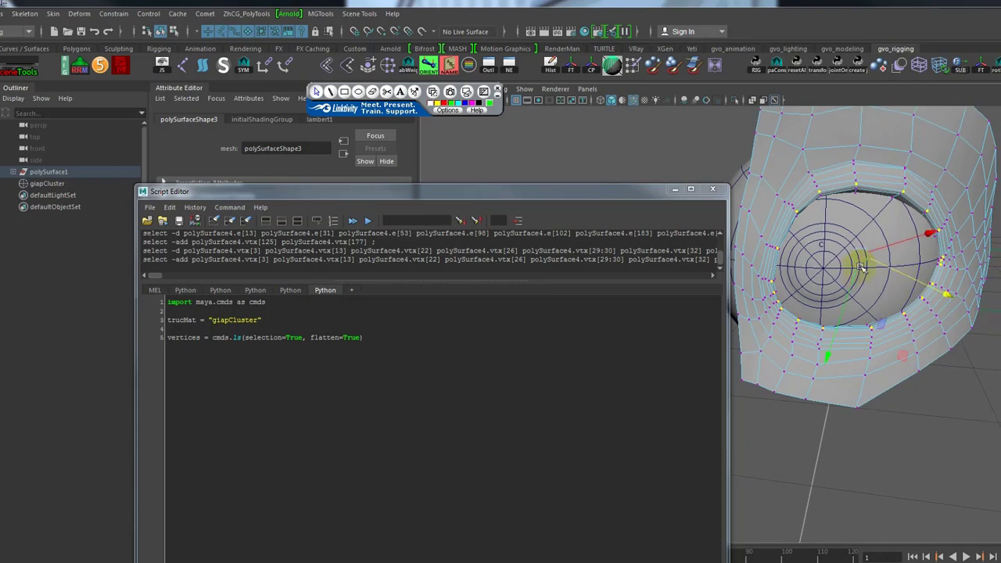
left_click(872, 264)
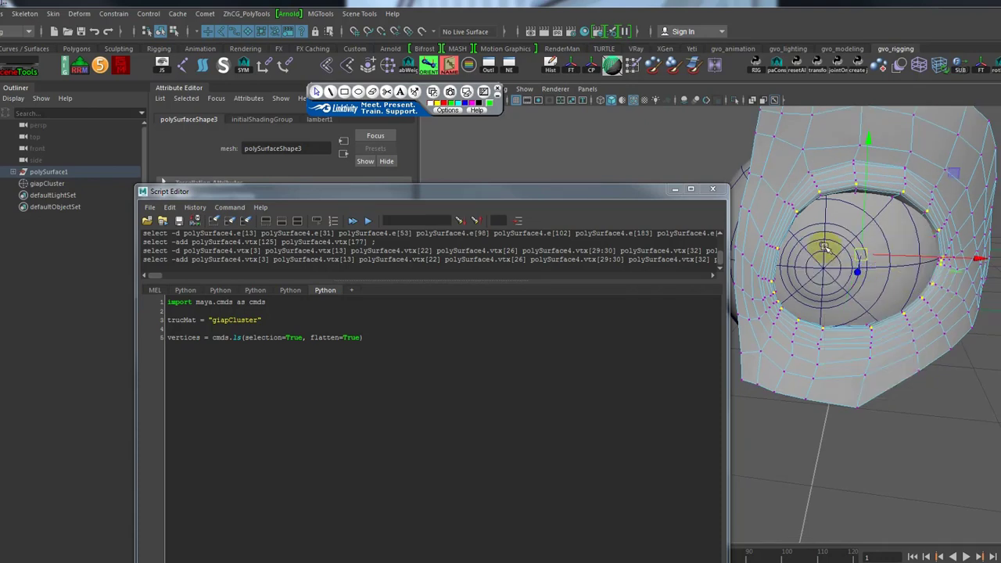
mouse_move(873, 264)
left_mouse_down()
mouse_move(912, 283)
mouse_move(897, 421)
mouse_move(914, 432)
left_mouse_up()
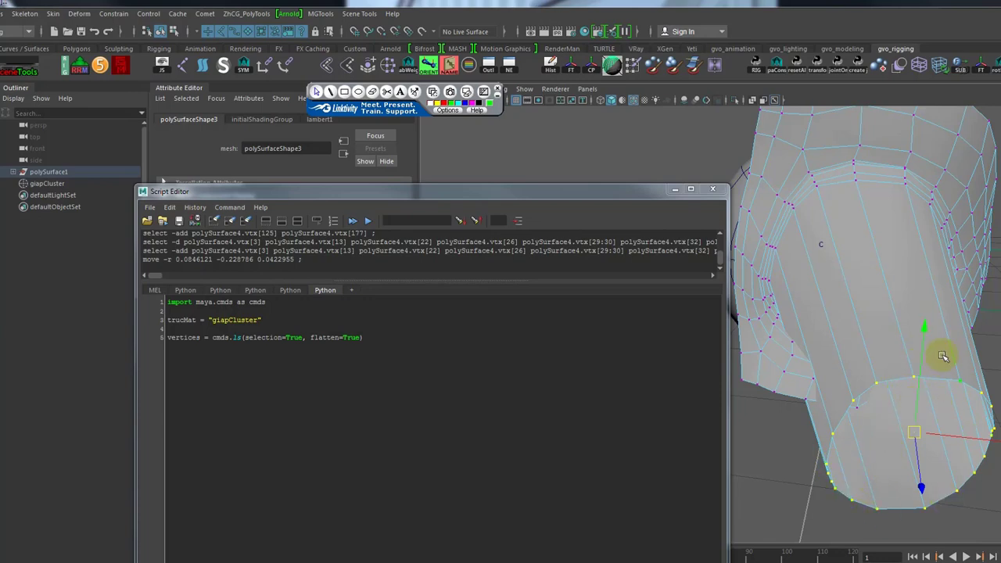
key("ctrl+z")
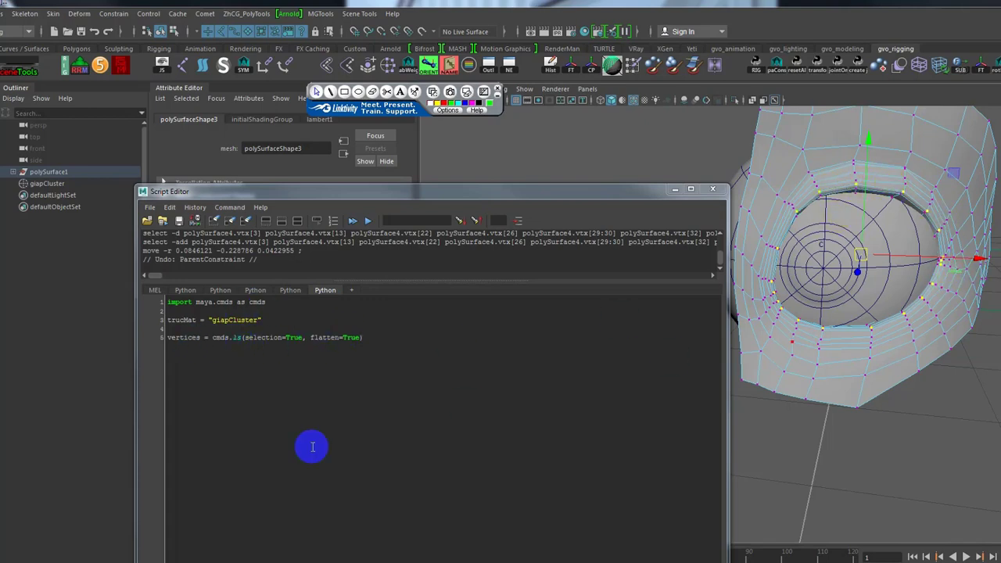
left_click(375, 336)
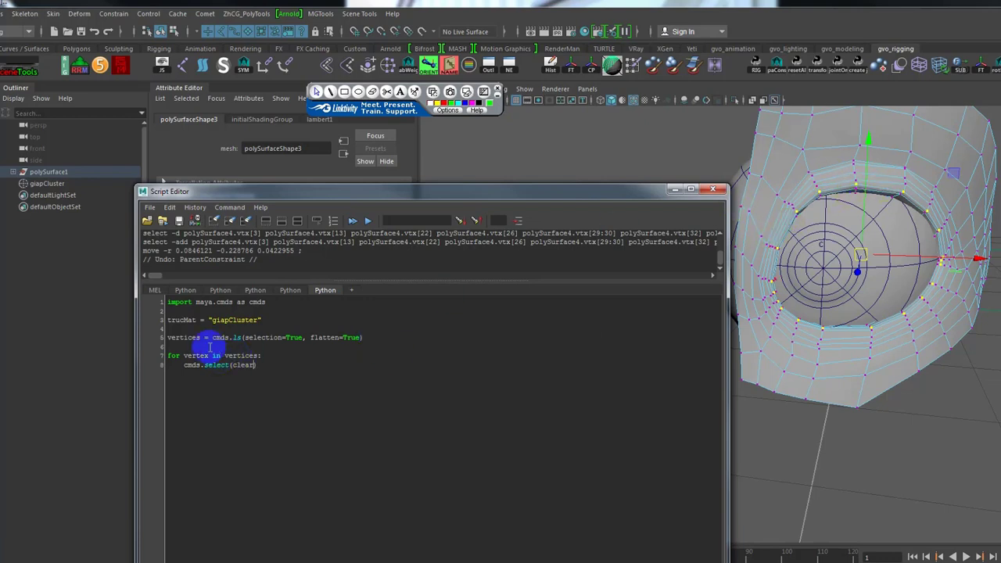
Clear the vertex selection in the scene
left_click(183, 340)
left_click(922, 458)
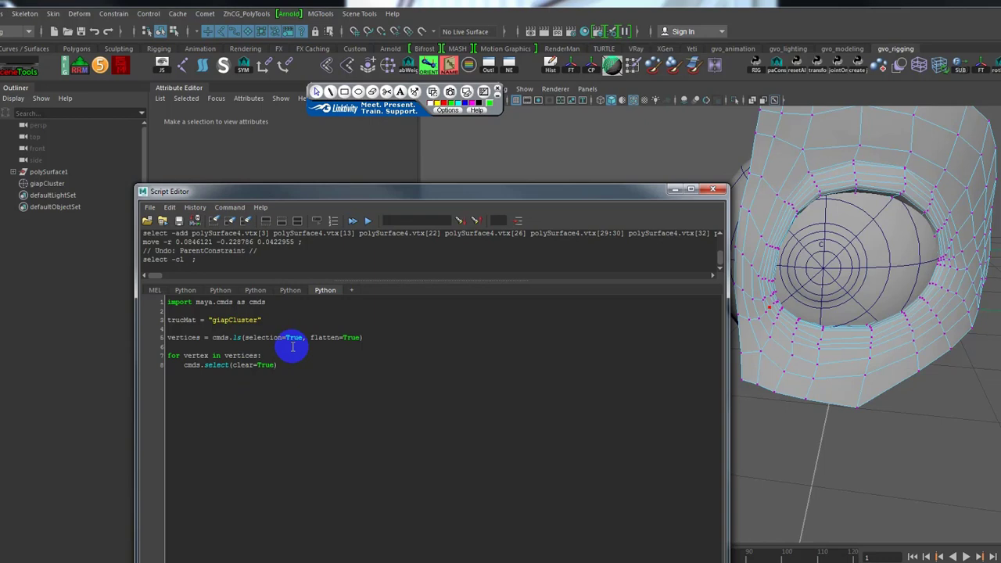
left_click_drag(802, 172, 899, 178)
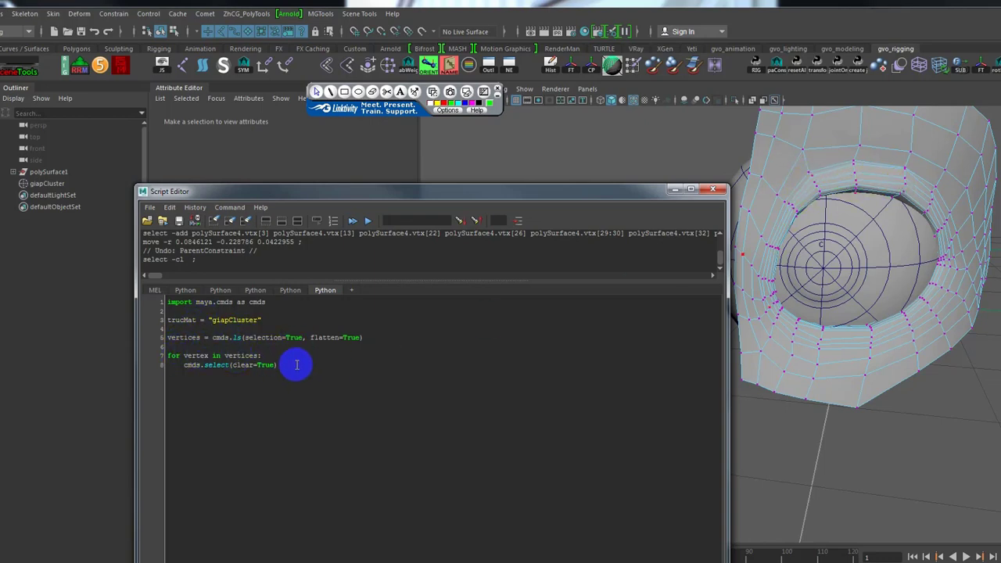
left_click(829, 244)
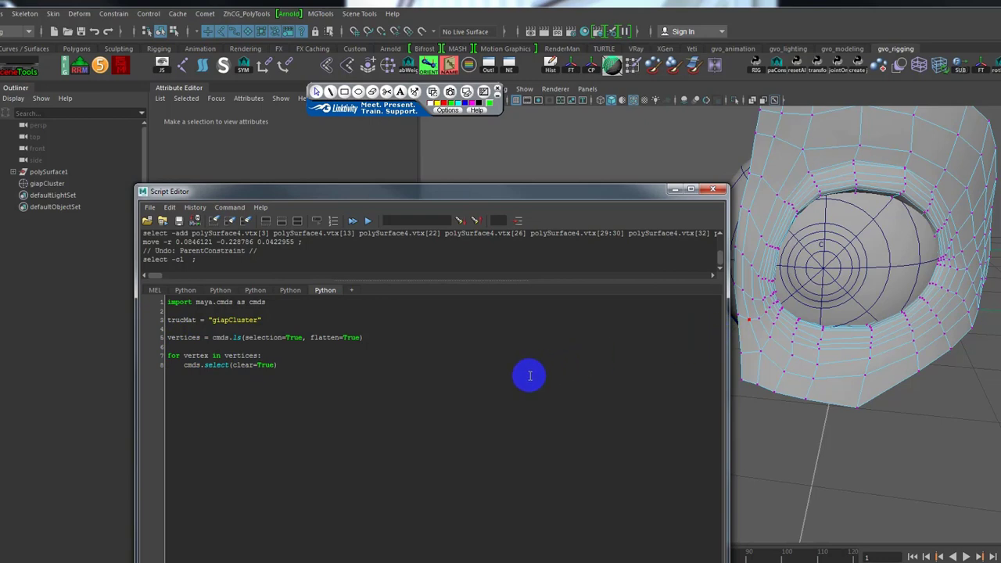
Add jnt = cmds.joint() as line 9 of the loop
left_click(308, 360)
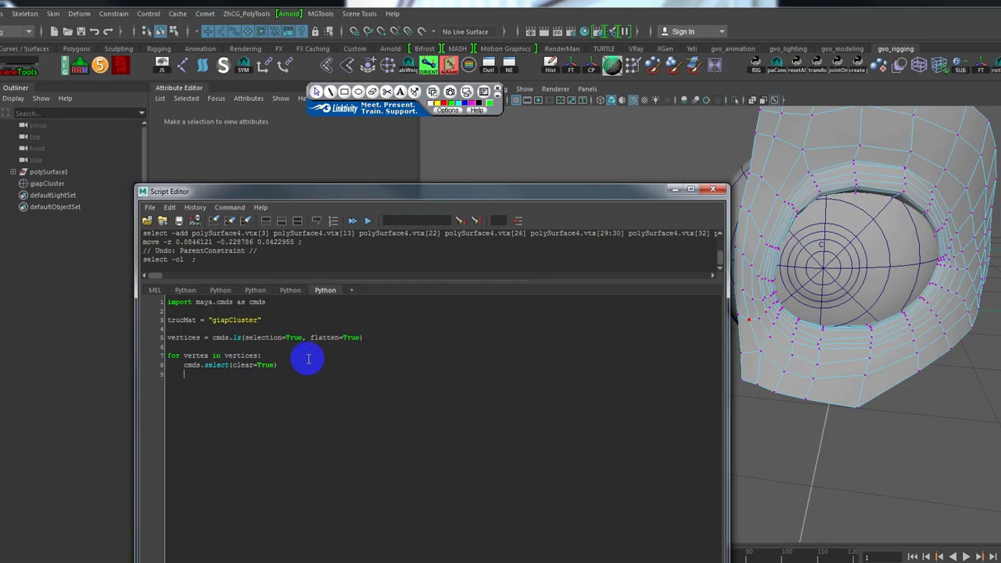
type("joint")
key("BackSpace")
key("BackSpace")
key("BackSpace")
key("BackSpace")
key("BackSpace")
type("tao")
key("BackSpace")
key("BackSpace")
key("BackSpace")
type("j")
type("oint")
key("BackSpace")
key("BackSpace")
key("BackSpace")
key("BackSpace")
type("nt")
type(" = ")
type("cmds.")
type("joint")
type("()")
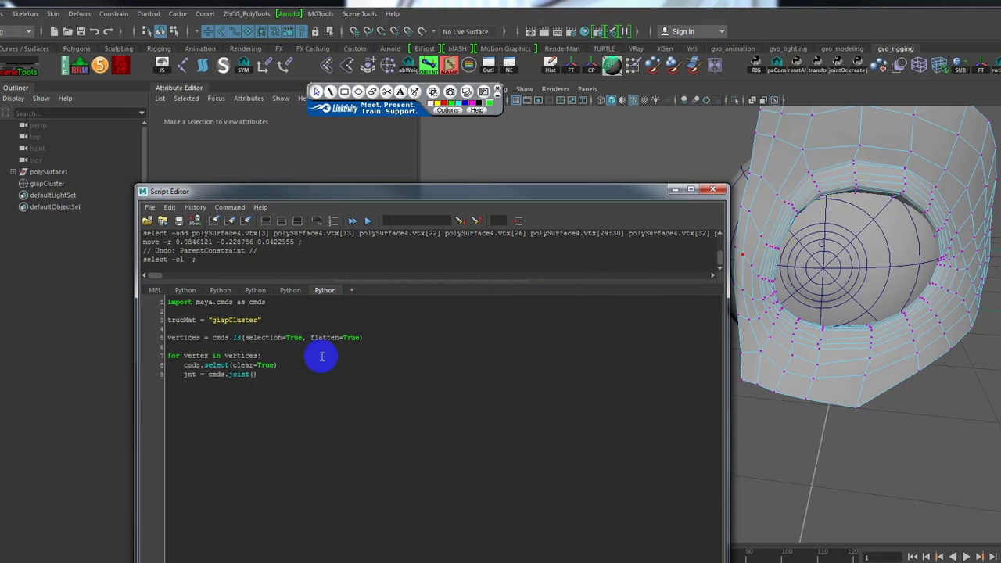
Start a name argument in cmds.joint() combining a "miMat" string with vertex
key("Left")
type("name")
type("=")
type("\"")
type("\"")
type("li")
type("Mat")
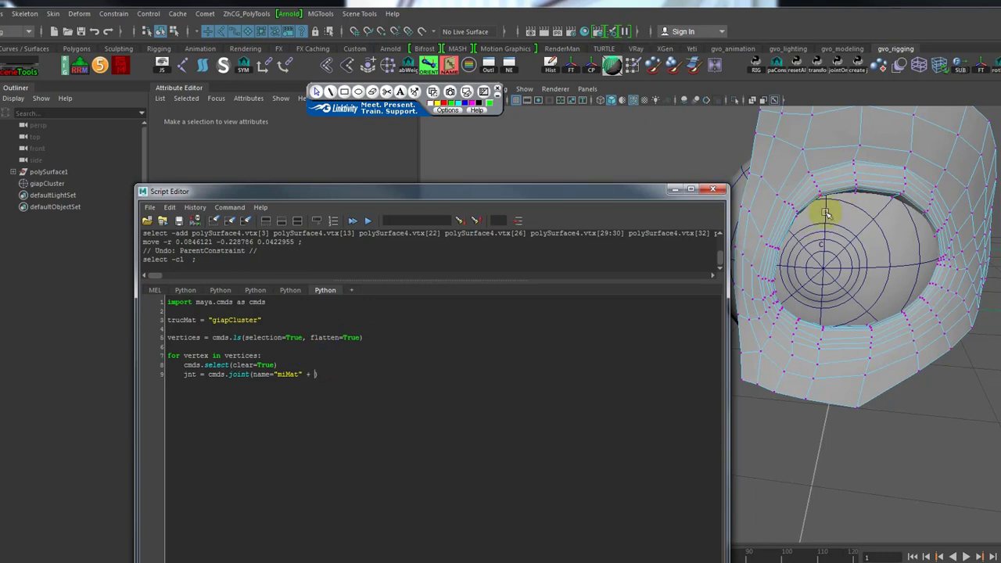
left_click(855, 187)
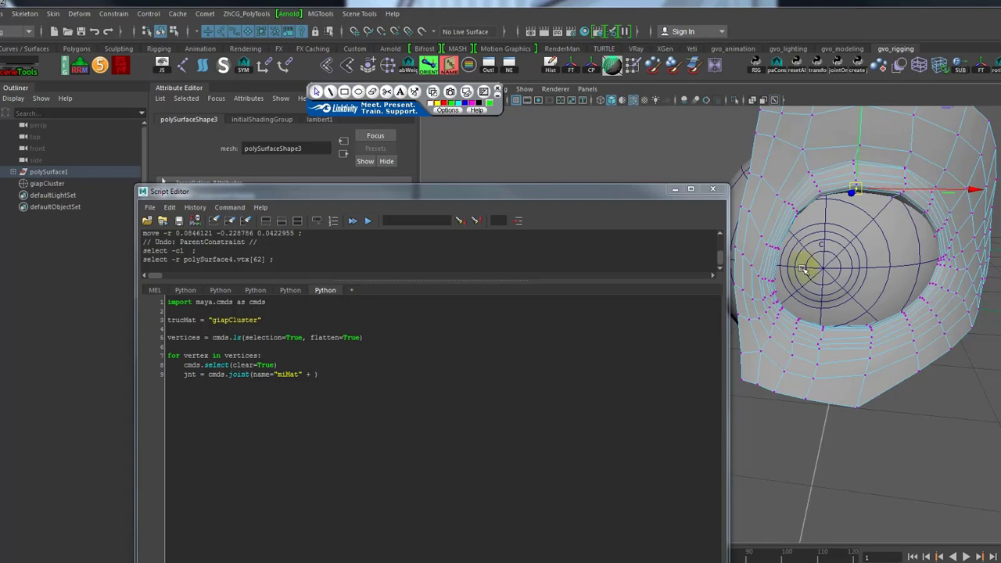
left_click(312, 377)
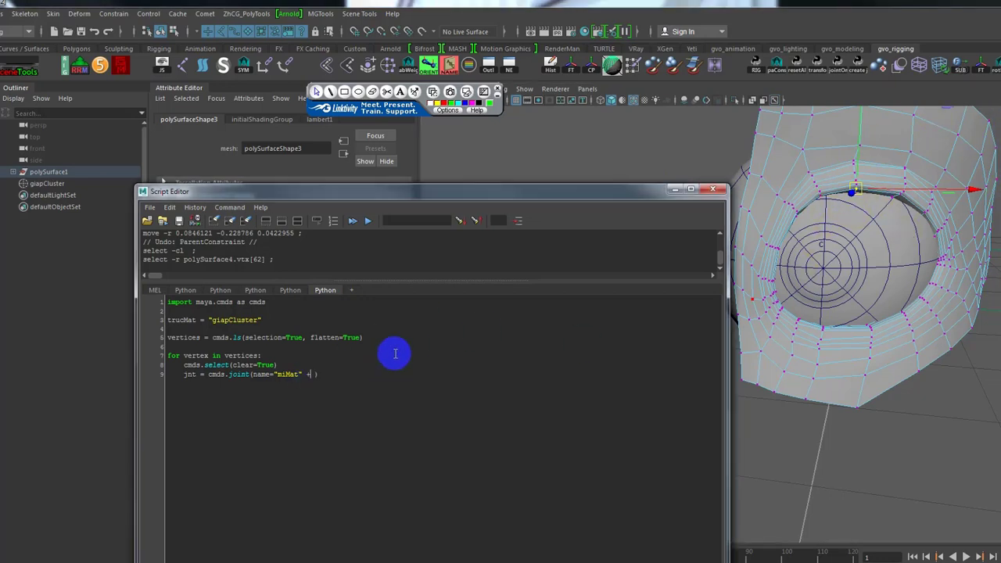
type("vertex ")
type("+ ")
type("\"")
type("\"")
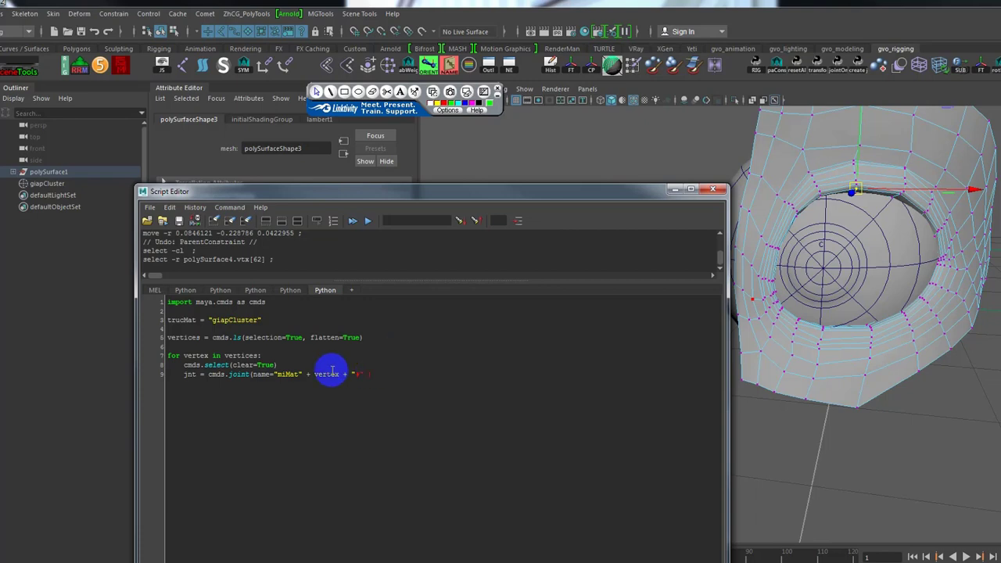
key("BackSpace")
key("BackSpace")
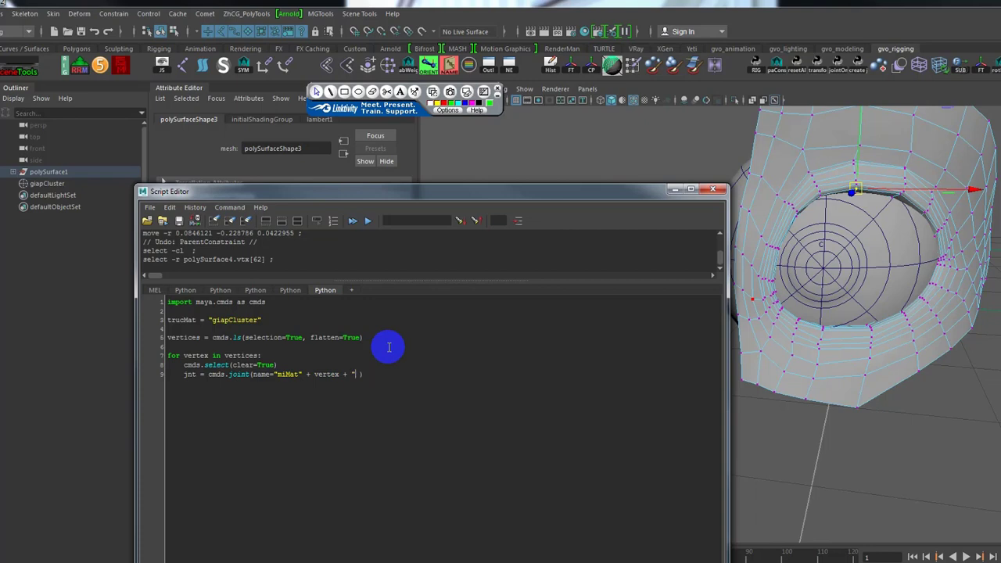
key("BackSpace")
key("BackSpace")
key("BackSpace")
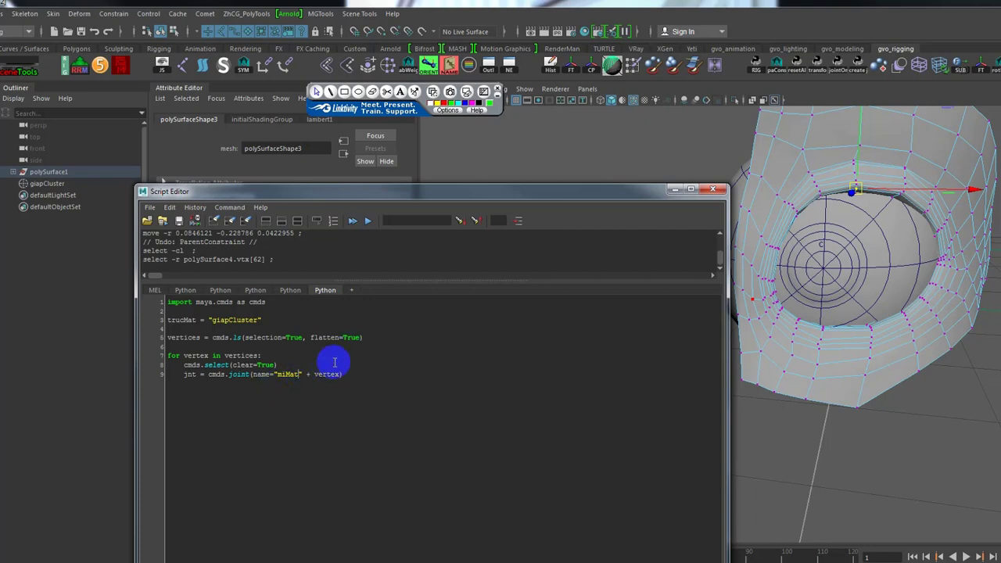
type("#")
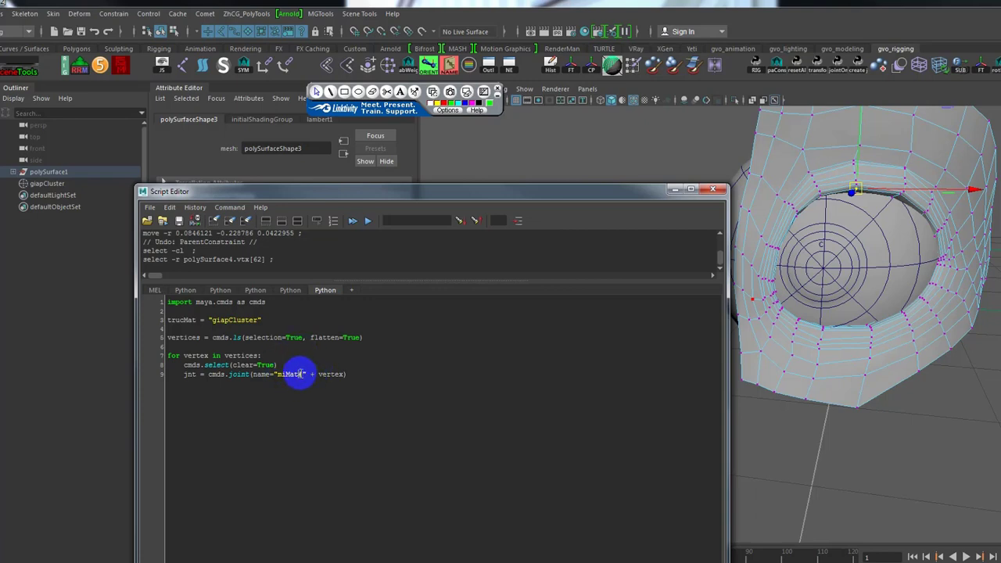
Fix the joint name to "miMat_" + vertex and begin line 10
left_click(286, 375)
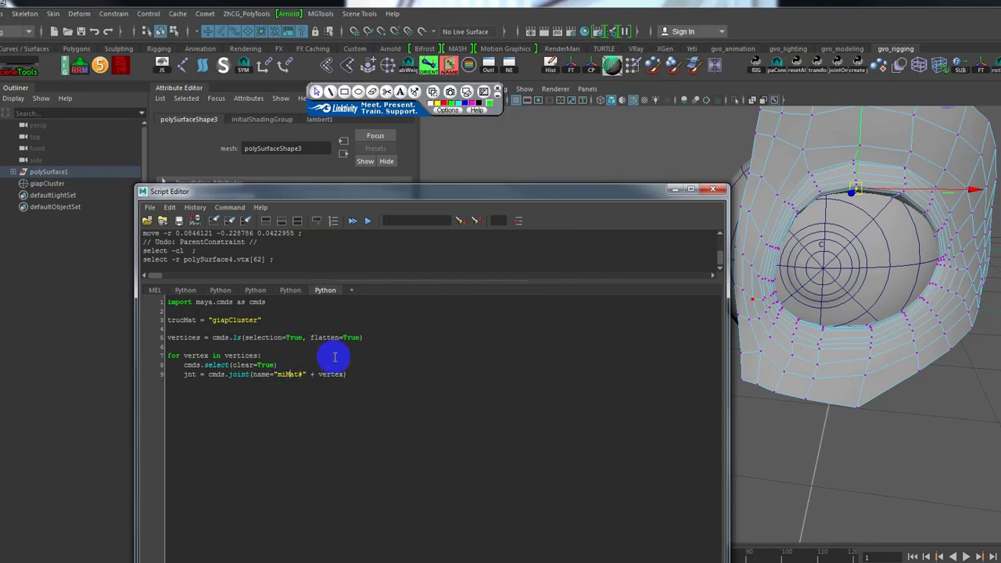
left_click(304, 374)
key("BackSpace")
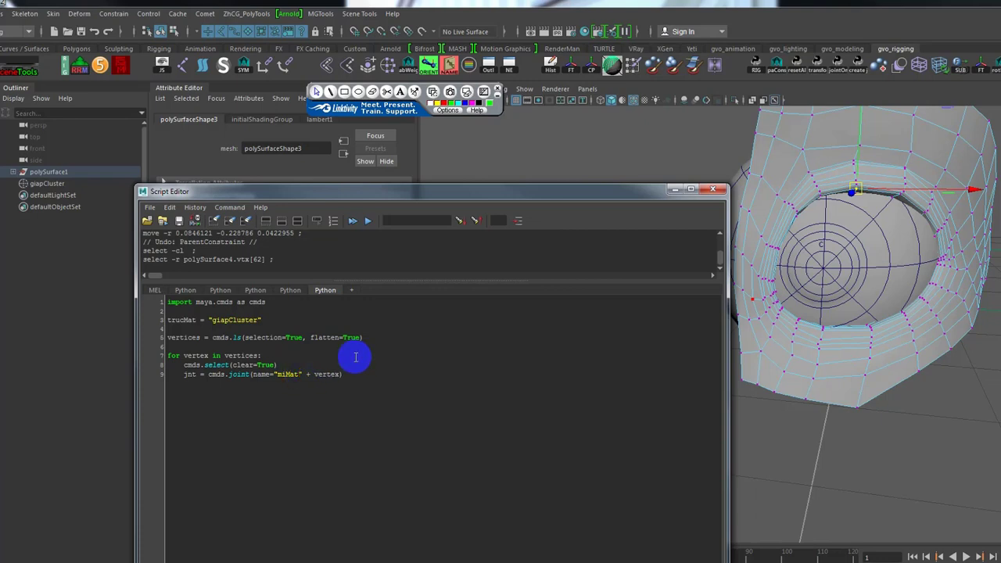
left_click_drag(844, 197, 858, 186)
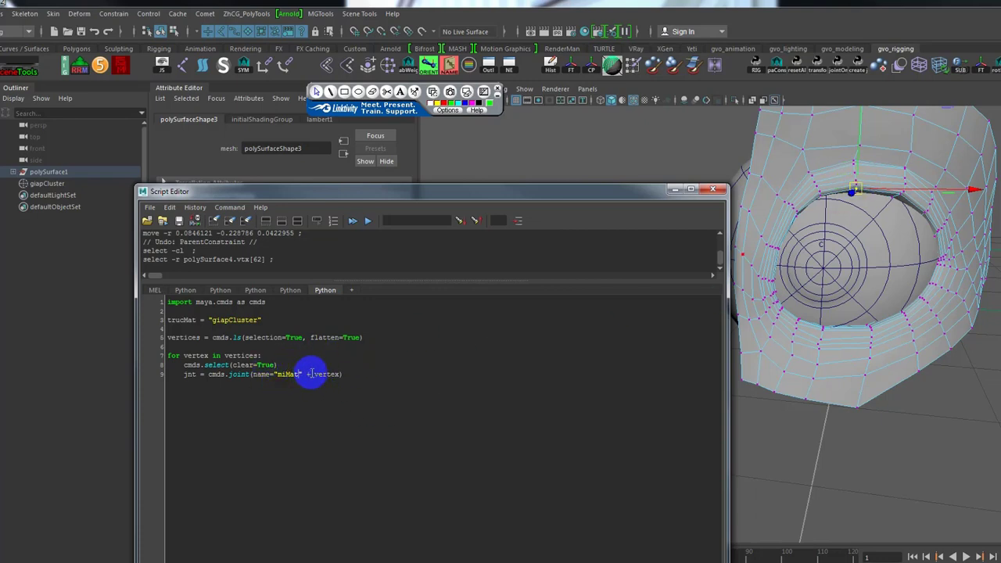
type("_")
type(")")
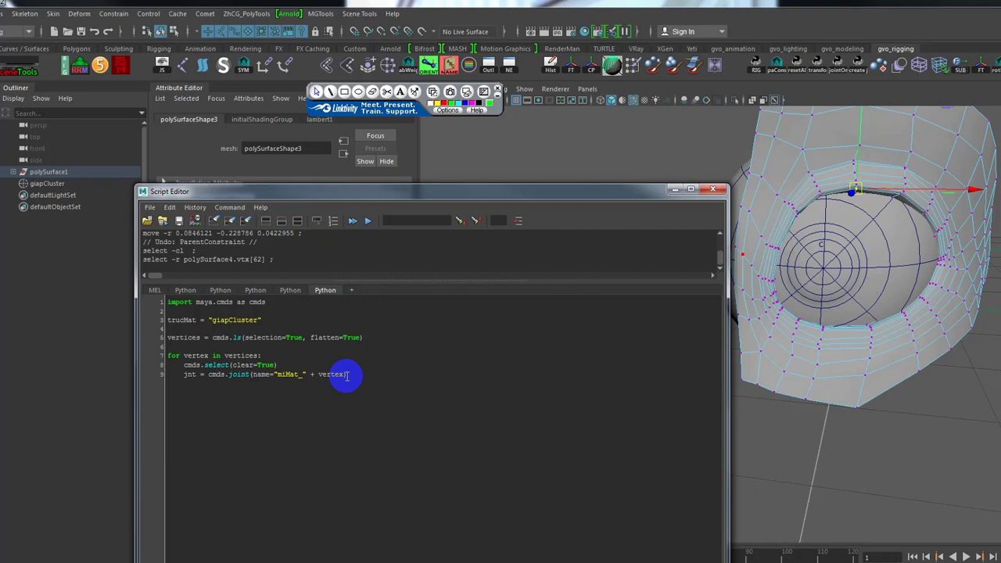
key("Return")
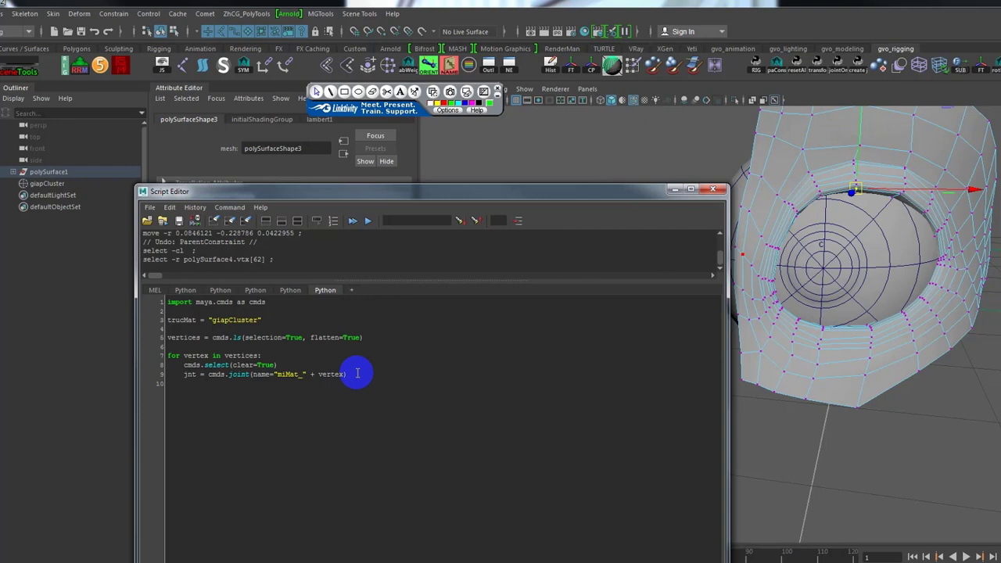
Start line 10 as vitriVertex = cmds.xform(vertex)
type("posi")
type("tio")
key("BackSpace")
key("BackSpace")
key("BackSpace")
key("BackSpace")
key("BackSpace")
key("BackSpace")
key("BackSpace")
key("BackSpace")
type("vitri")
type("Ver")
type("tex = ")
type("cmds.x")
type("form()")
key("Left")
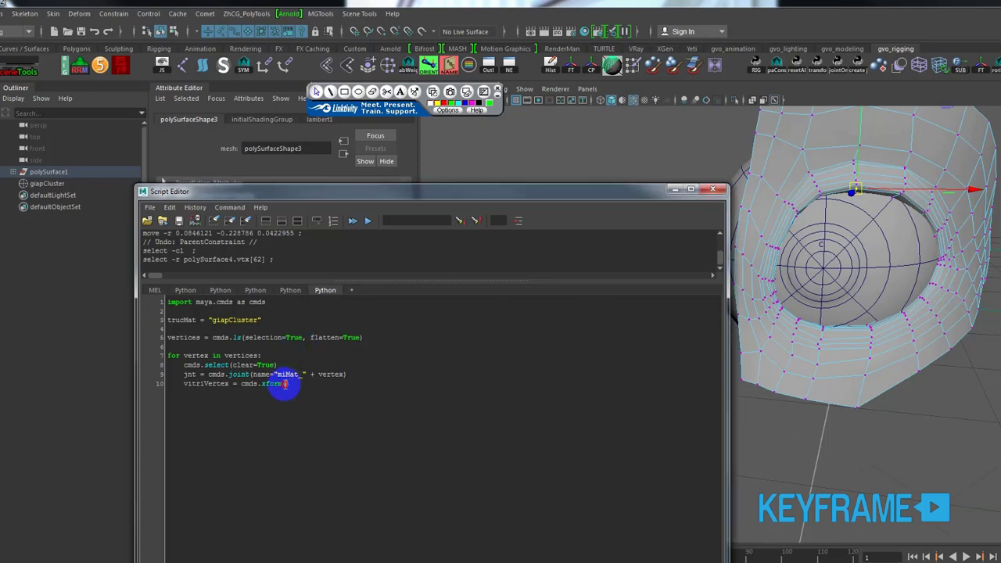
left_click(820, 167)
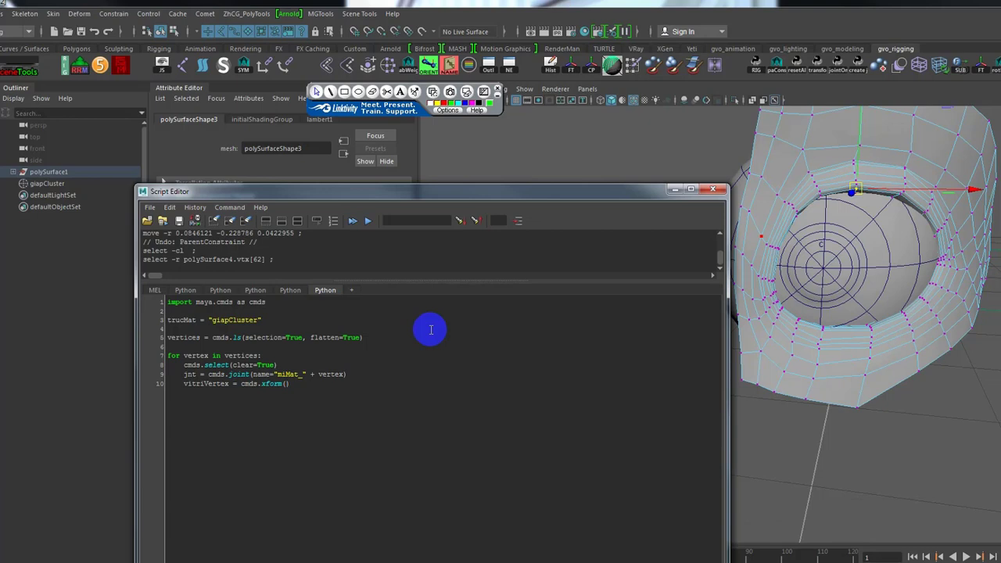
type("vertex")
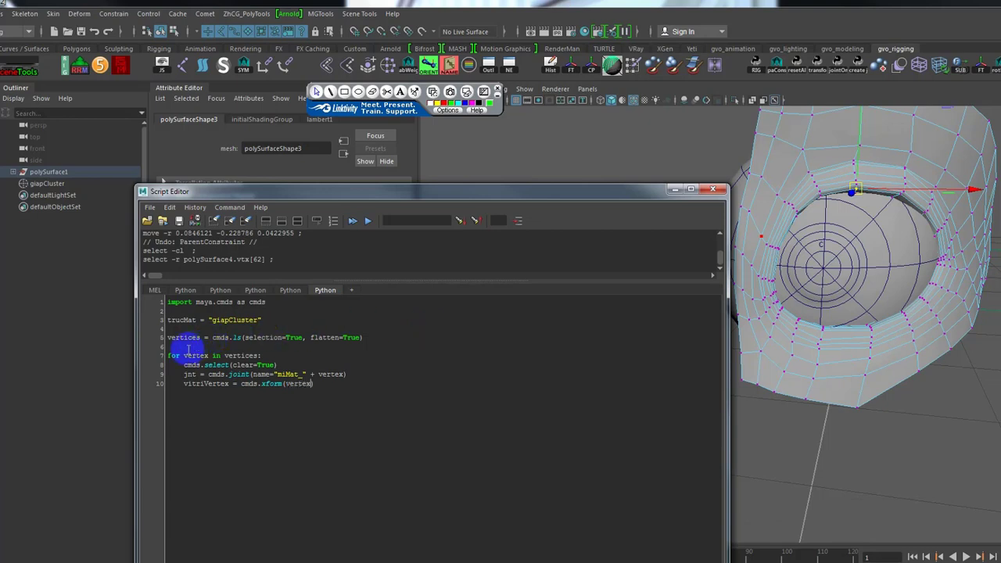
Add query=True and ws flags to the xform call, then select a lower eyelid vertex
double_click(196, 356)
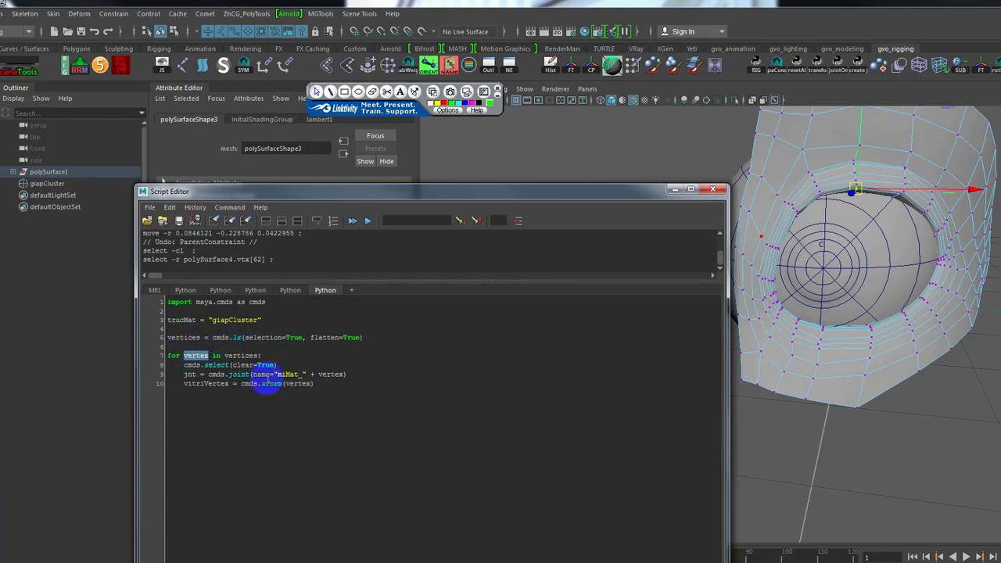
left_click(311, 384)
type(",")
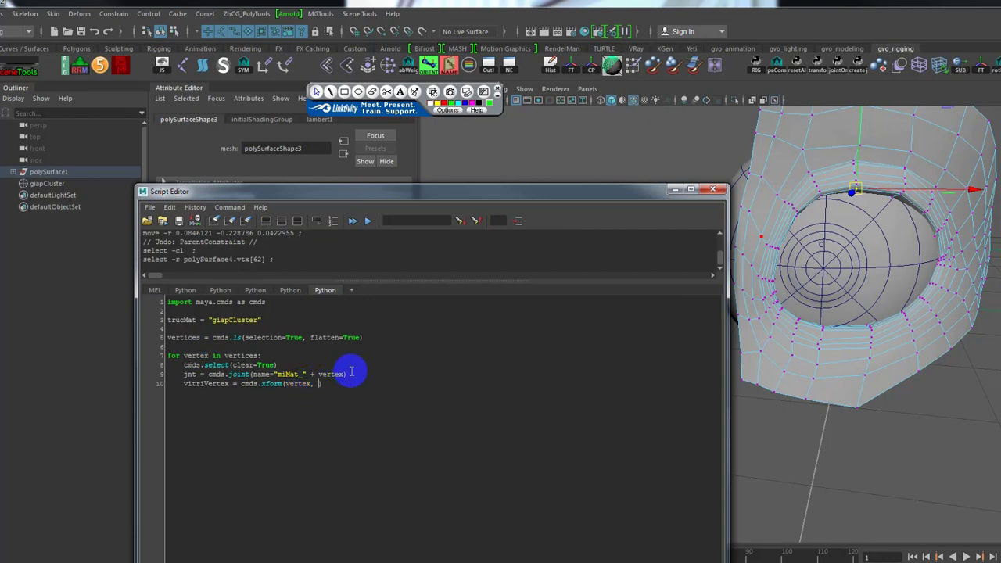
type("q=")
type("True")
key("BackSpace")
key("BackSpace")
key("BackSpace")
key("BackSpace")
key("BackSpace")
type("ue")
type("r")
type("y=True")
type(", ")
type("ws=")
type("1")
key("BackSpace")
type("True")
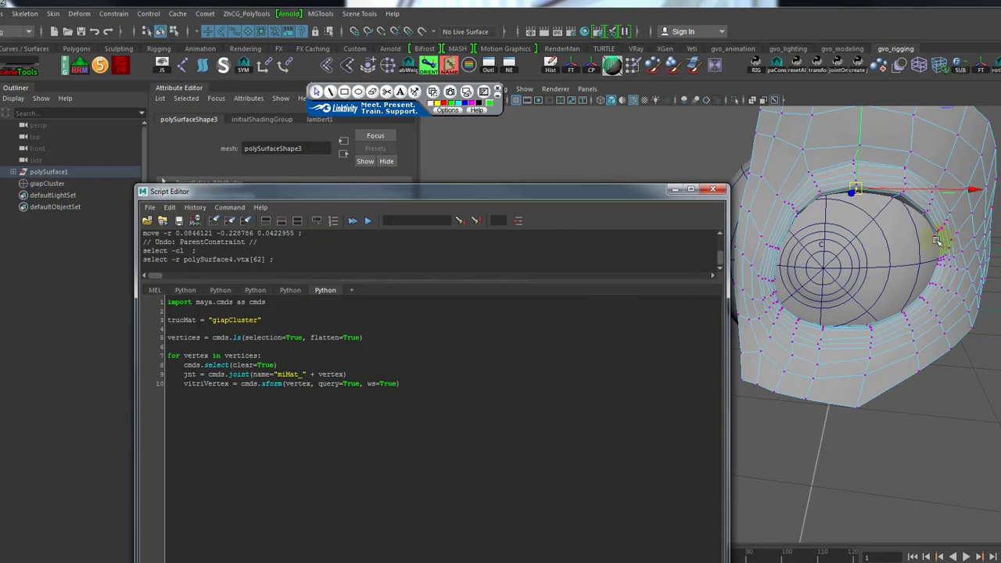
left_click(869, 337)
Reposition the Script Editor and append translation=True to the vitriVertex query
mouse_move(924, 481)
left_mouse_down("alt")
mouse_move(894, 476)
mouse_move(903, 416)
left_mouse_up("alt")
left_click_drag(624, 198, 510, 194)
scroll(782, 506, "down", 2)
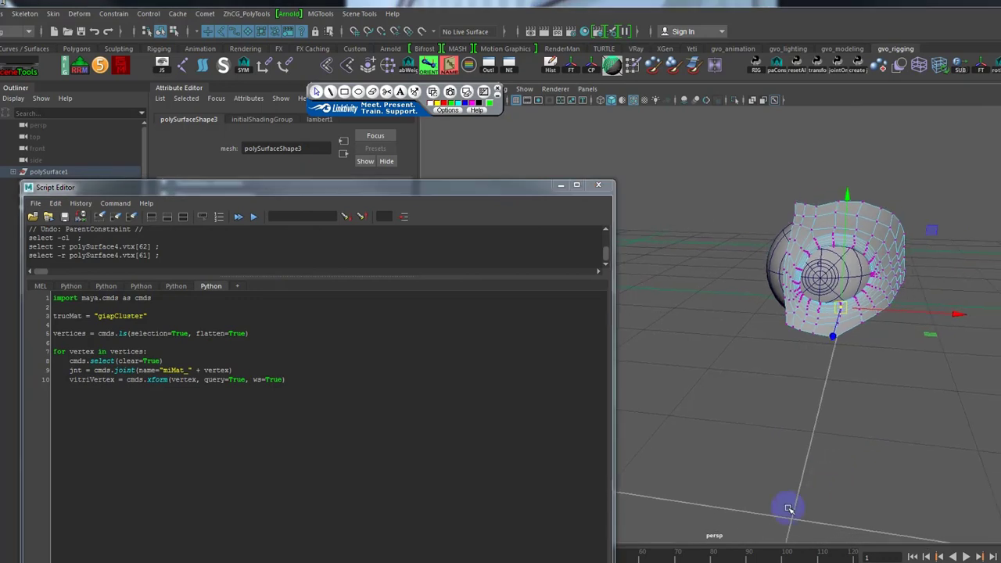
scroll(813, 493, "down", 2)
scroll(824, 485, "down", 1)
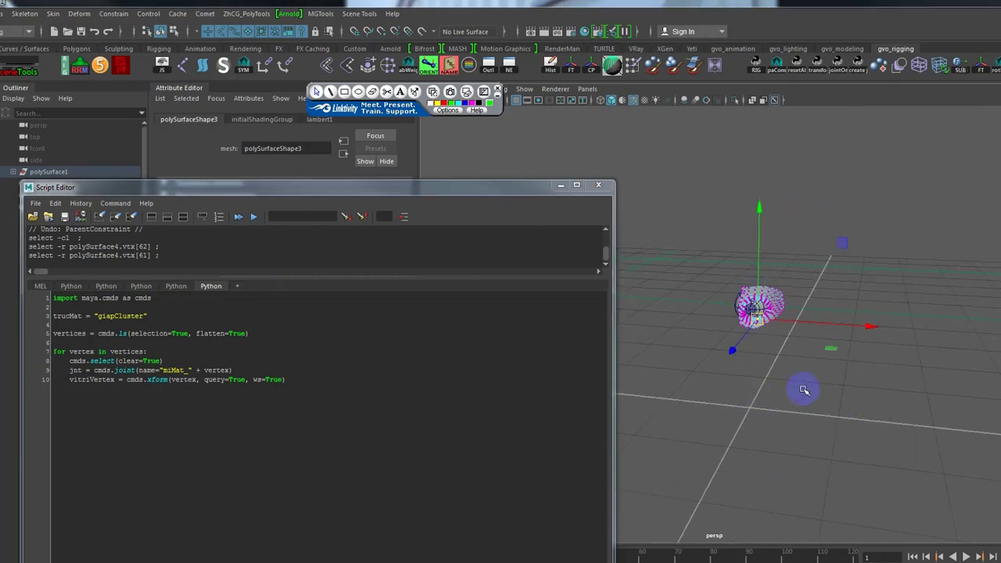
scroll(770, 419, "down", 1)
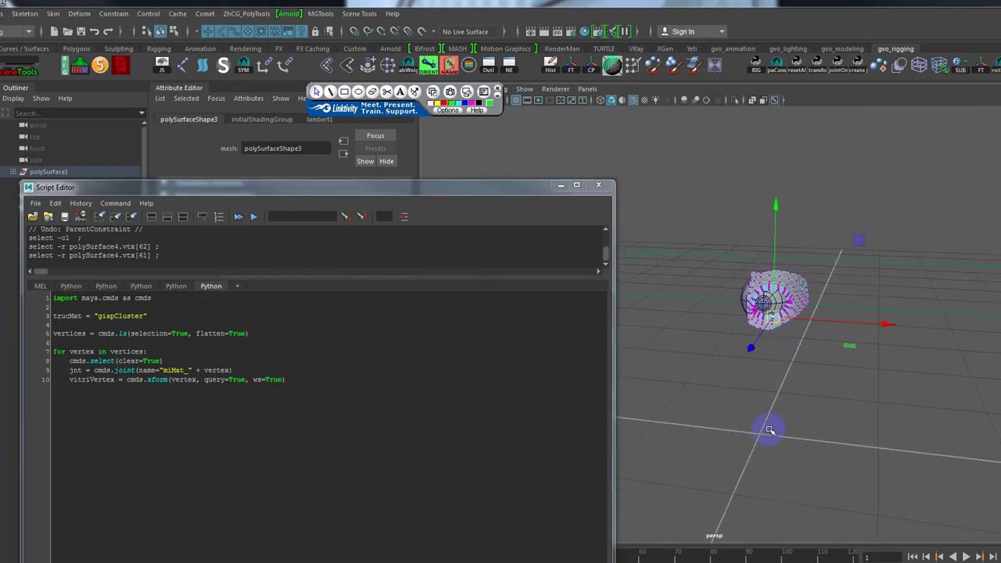
scroll(924, 349, "up", 2)
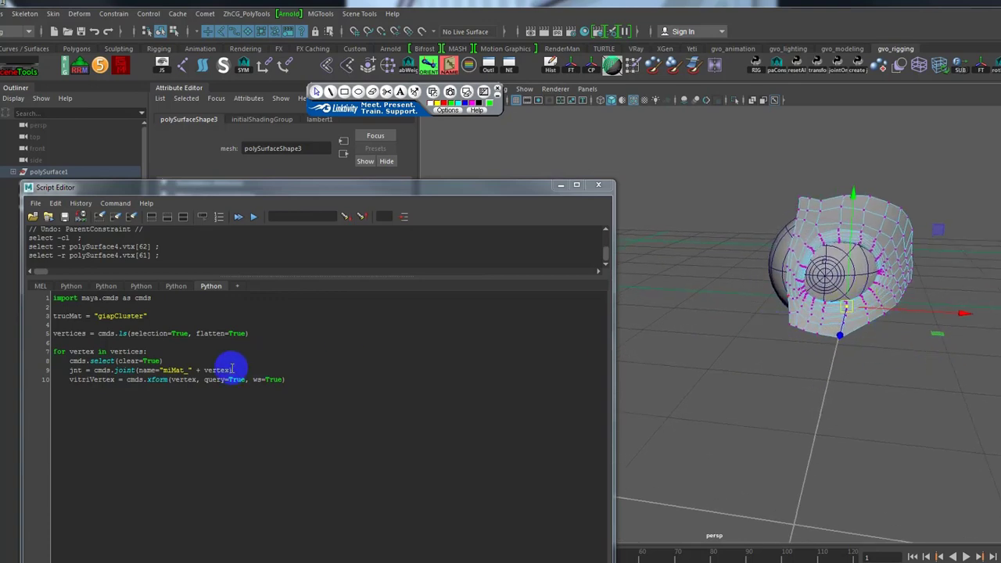
left_click_drag(335, 195, 516, 162)
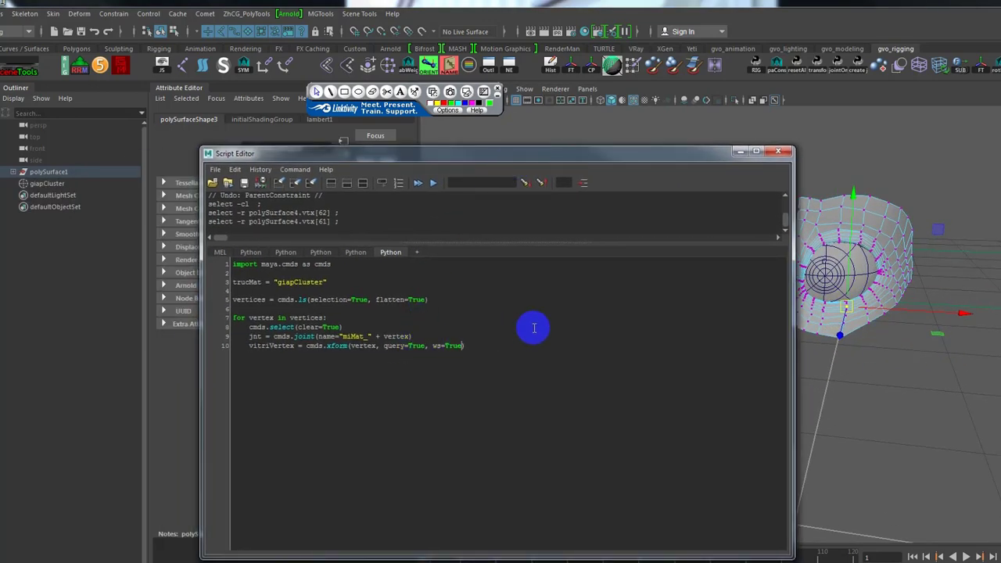
type(",")
type(" translation")
type("=True")
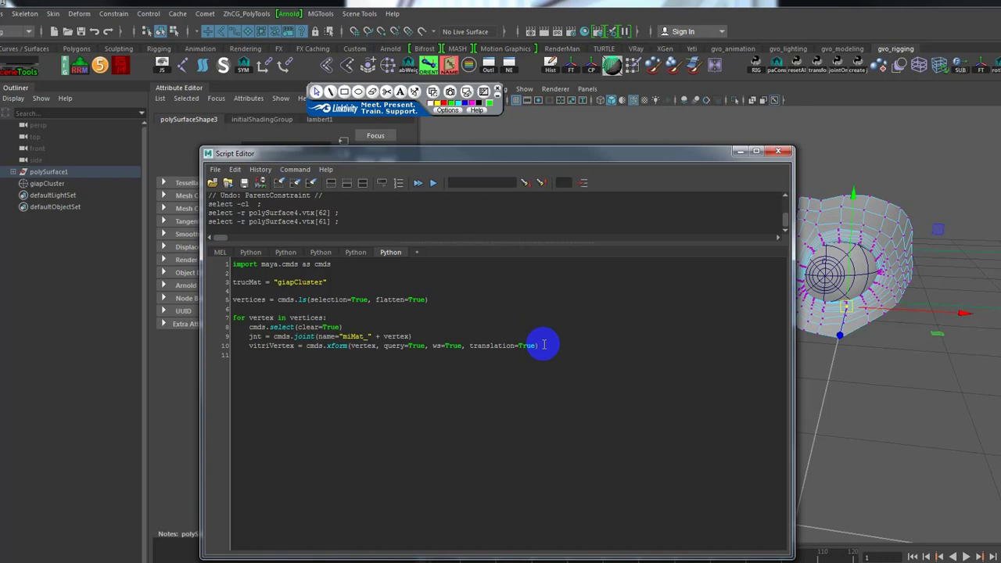
Add a cmds.xform(jnt) line to the loop and insert a blank line
type("cmds")
type(".xform(")
type(")")
type("vi")
type("t")
key("BackSpace")
key("BackSpace")
key("BackSpace")
type("jnt")
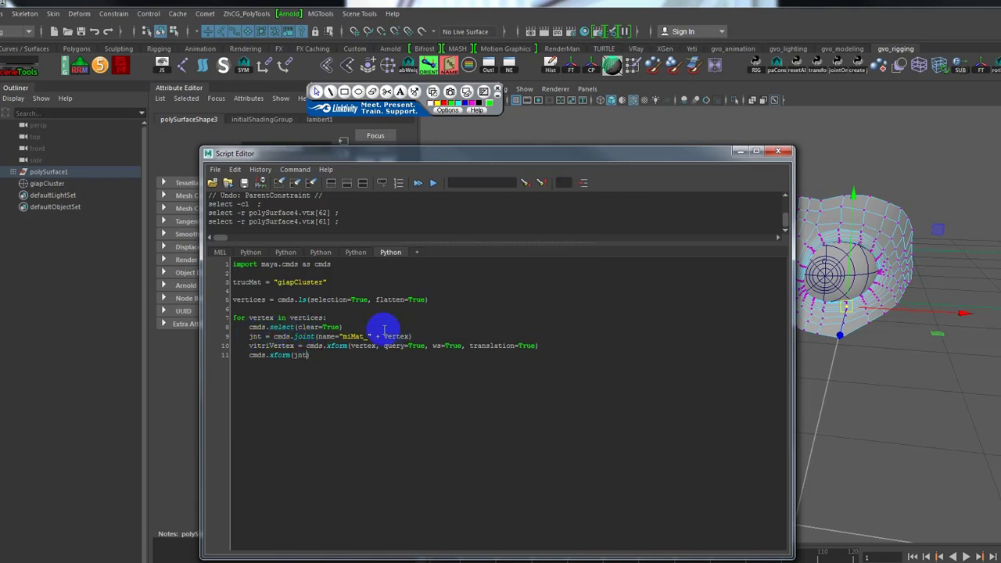
left_click(433, 336)
key("Return")
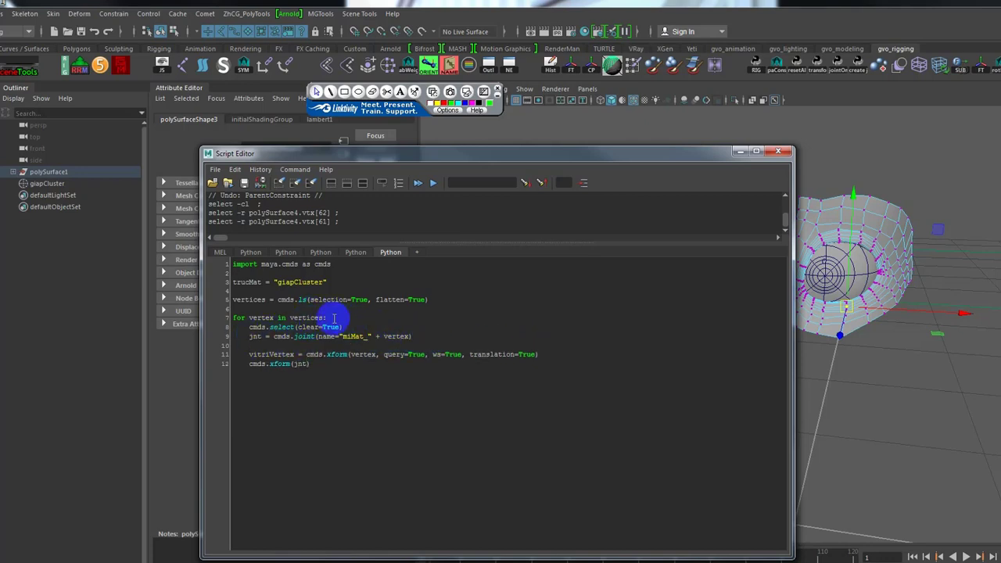
Comment the joint line "#tao joint cho tung vertex" and add a vertex-info comment
key("Return")
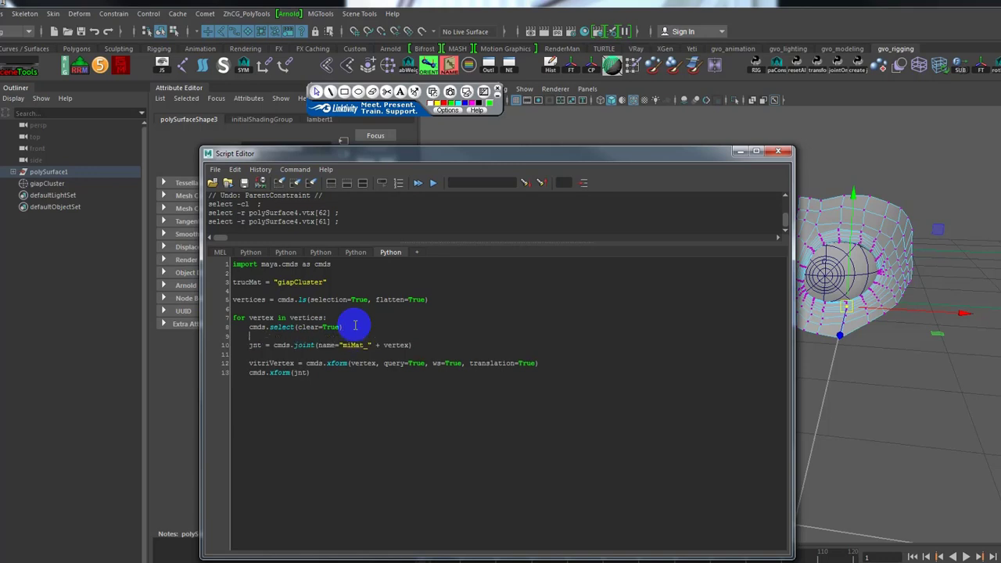
type("ta")
key("BackSpace")
key("BackSpace")
type("#tao")
type(" joint cho ")
type("tung ")
type("vertex")
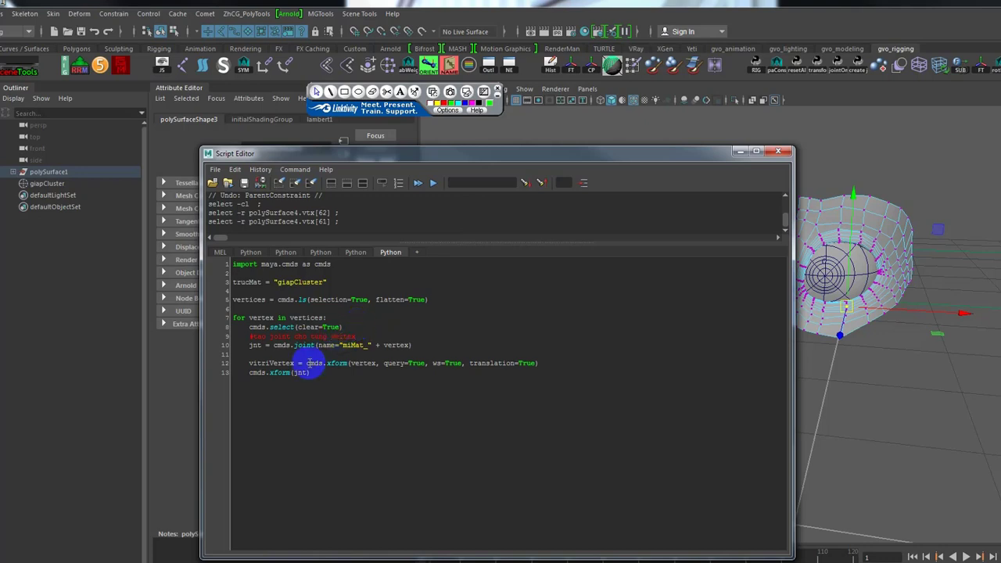
left_click(279, 353)
type("#")
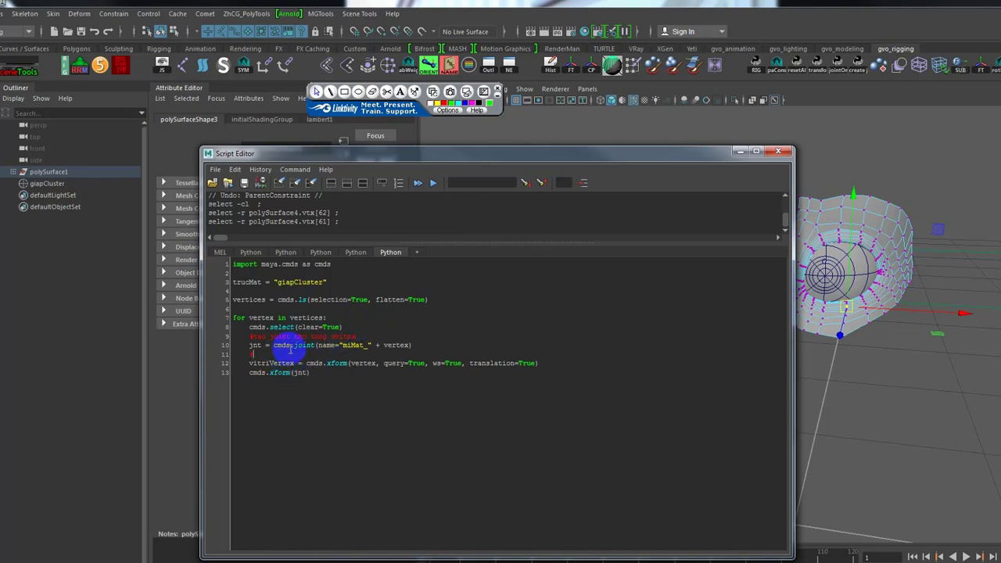
type("u thong")
type(" tin vi tr")
type("i vertex")
type(" vao bi")
type("c ")
type("world")
Add a comment line above cmds.xform(jnt) about moving each joint to its vertex
left_click(548, 364)
key("Return")
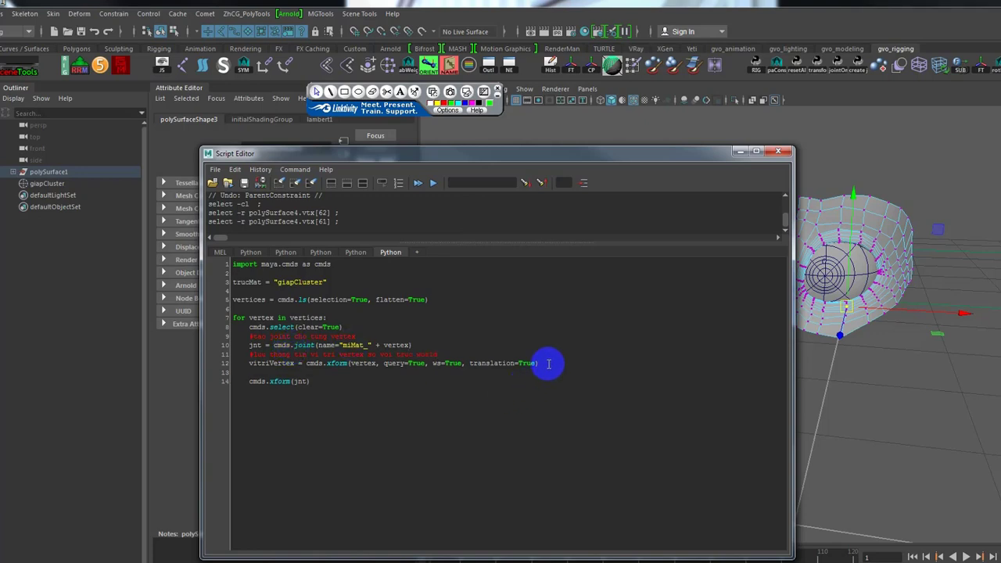
type("#")
type("dich")
key("BackSpace")
type("vo")
type("vao tung v")
type("a vertex")
Extend the line 14 xform call with ws=True and a translation= flag
left_click(313, 382)
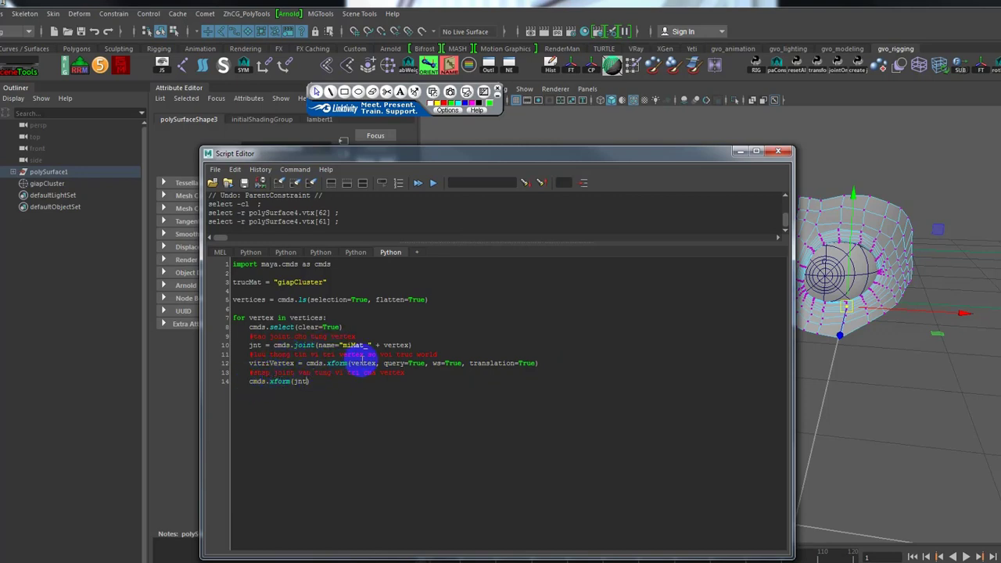
type(", ws=")
type("True,")
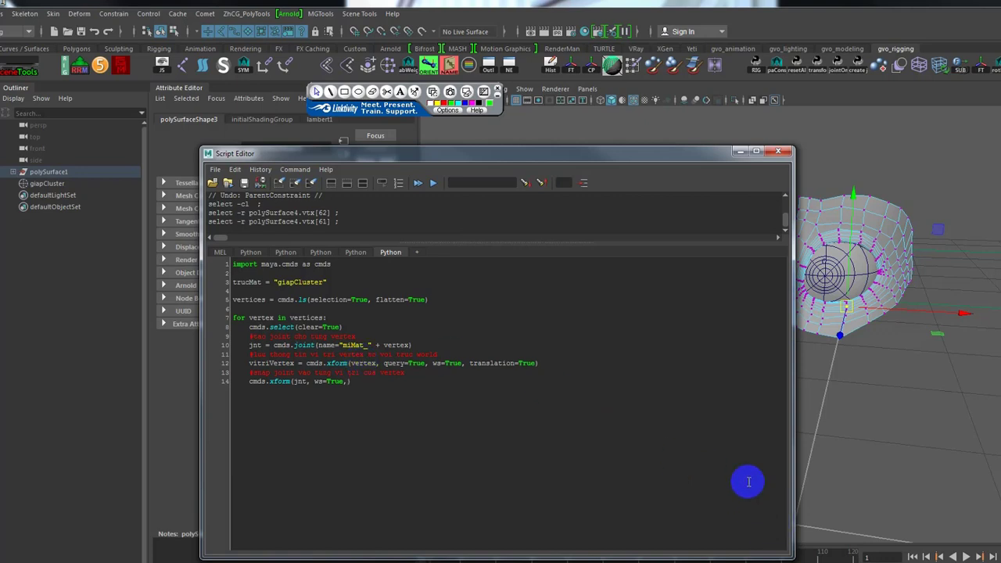
type("t,")
type(" ws=")
double_click(492, 363)
key("ctrl+c")
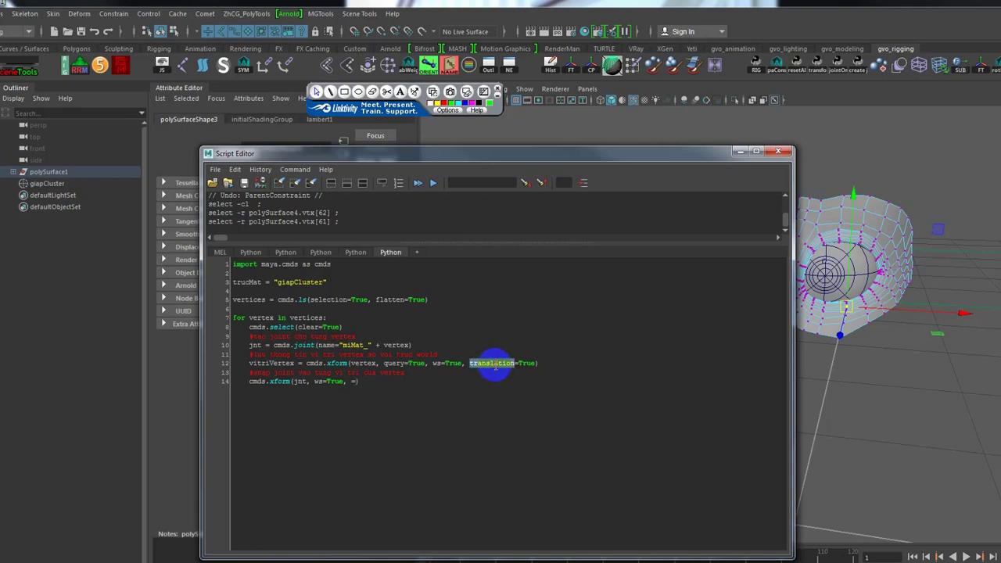
left_click(351, 381)
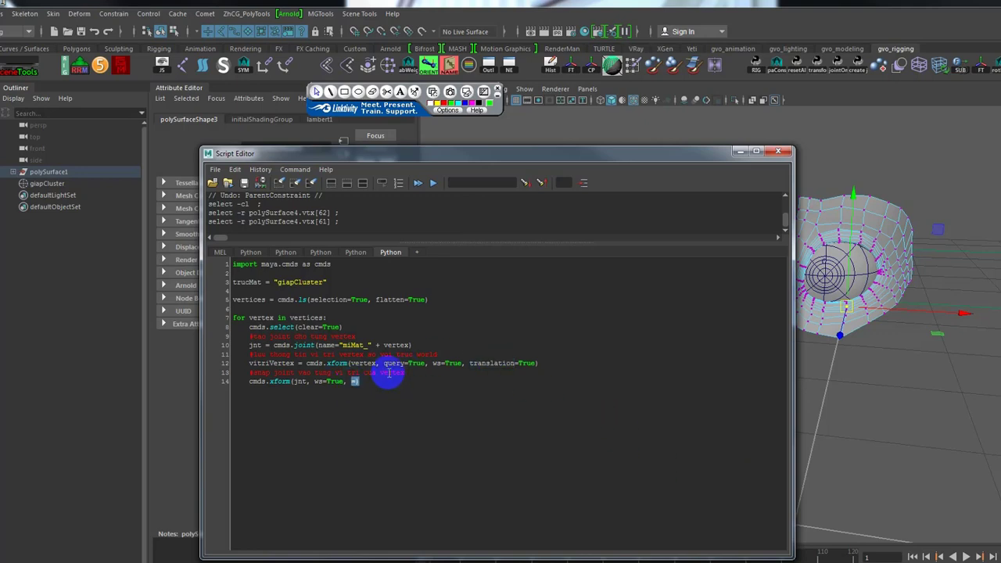
key("ctrl+v")
type("=")
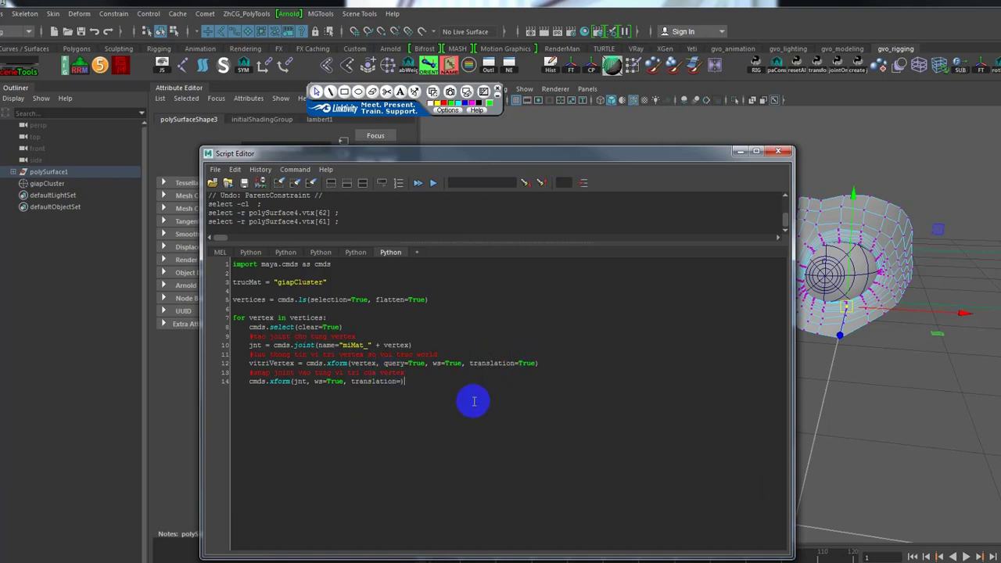
Set vitriVertex as the translation value on line 14, tidy spacing, and add a new line
double_click(272, 363)
key("ctrl+c")
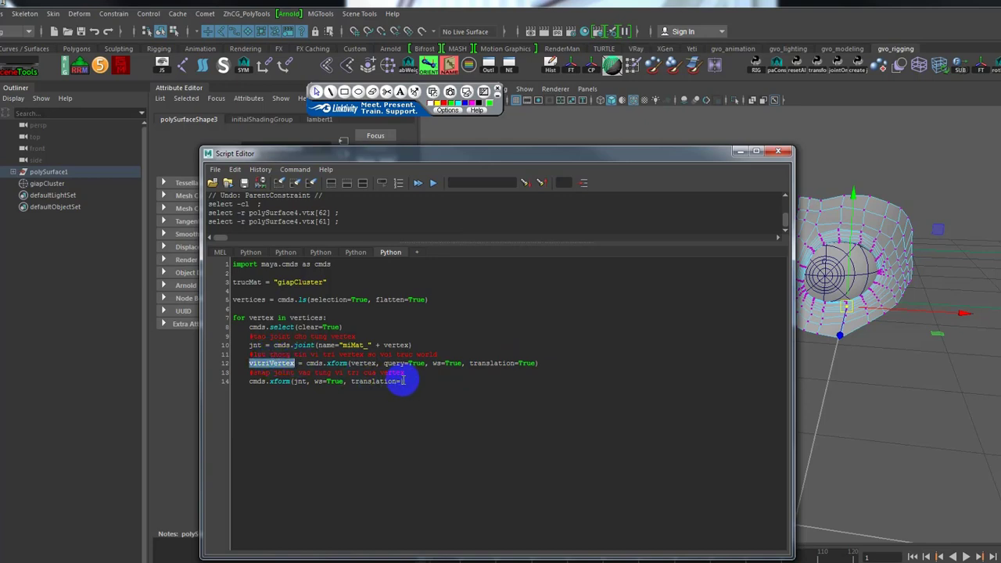
left_click(401, 381)
key("ctrl+v")
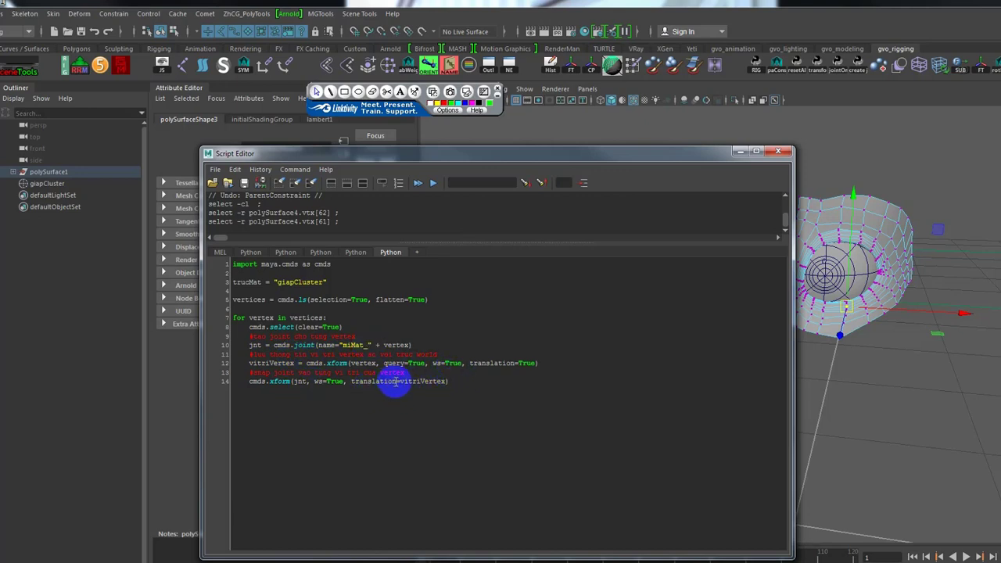
left_click(396, 382)
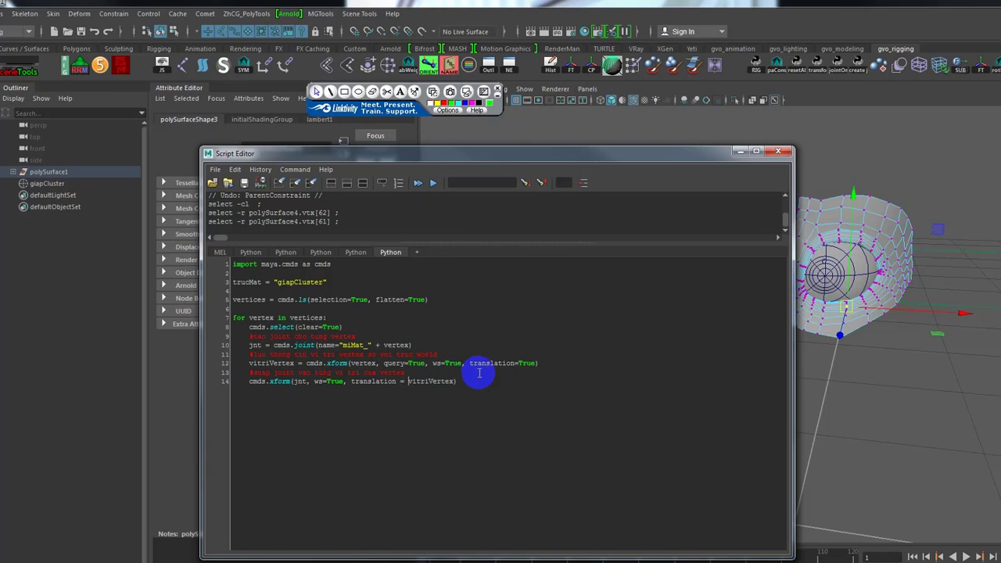
key("BackSpace")
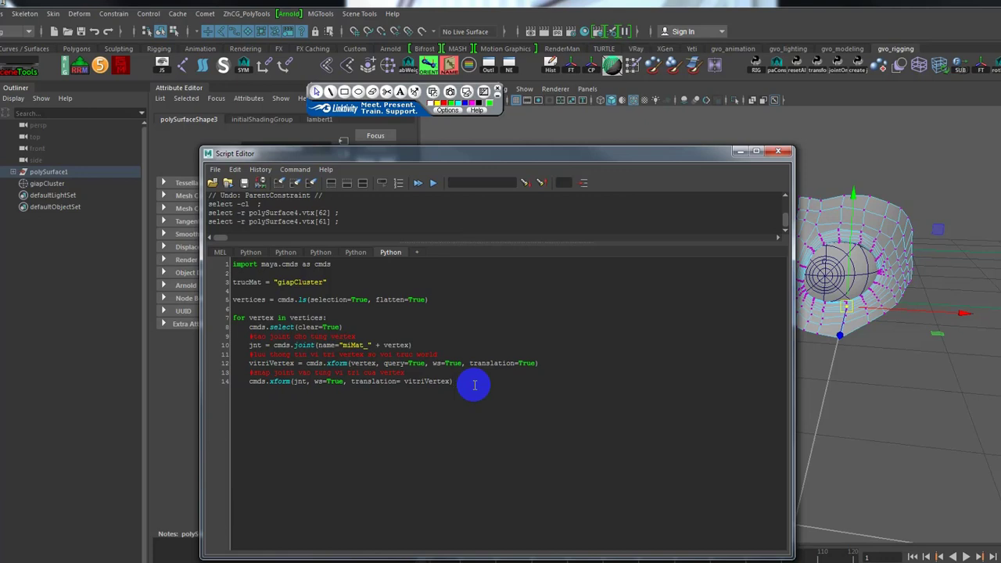
key("Return")
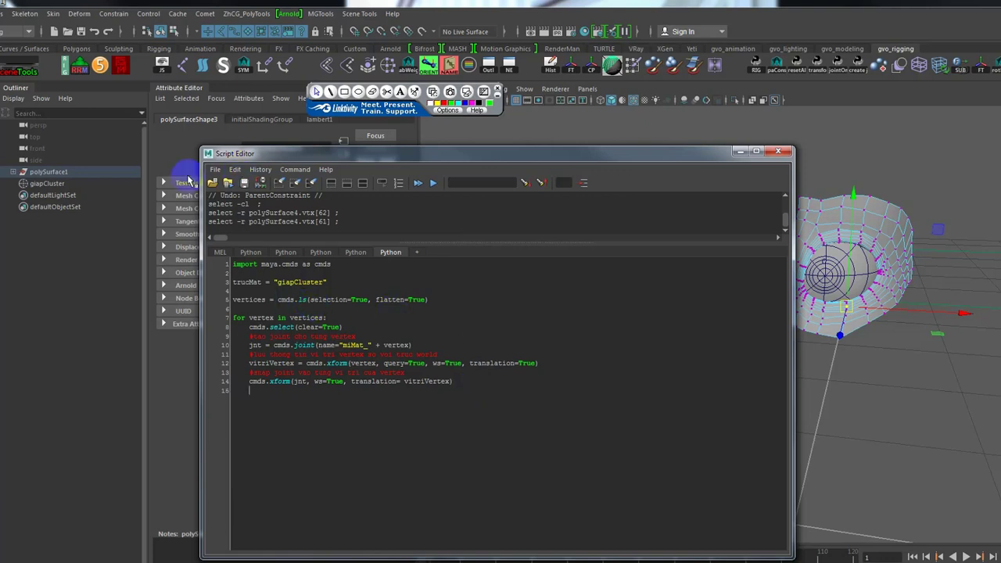
Add the comment 'lay thong tin vi tri cua truc ma' and start a cmds.xform() line 16
left_click_drag(55, 185, 292, 408)
type("#")
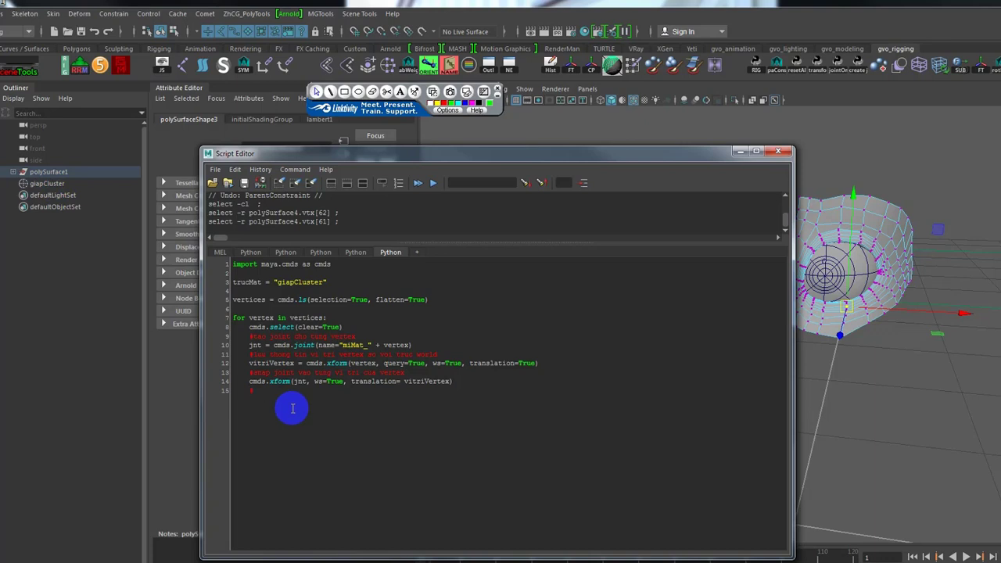
type("lay tho")
type("ng tin vi tri cua truc ")
type("mat")
key("Return")
type("cmds")
type(".xform")
type("()")
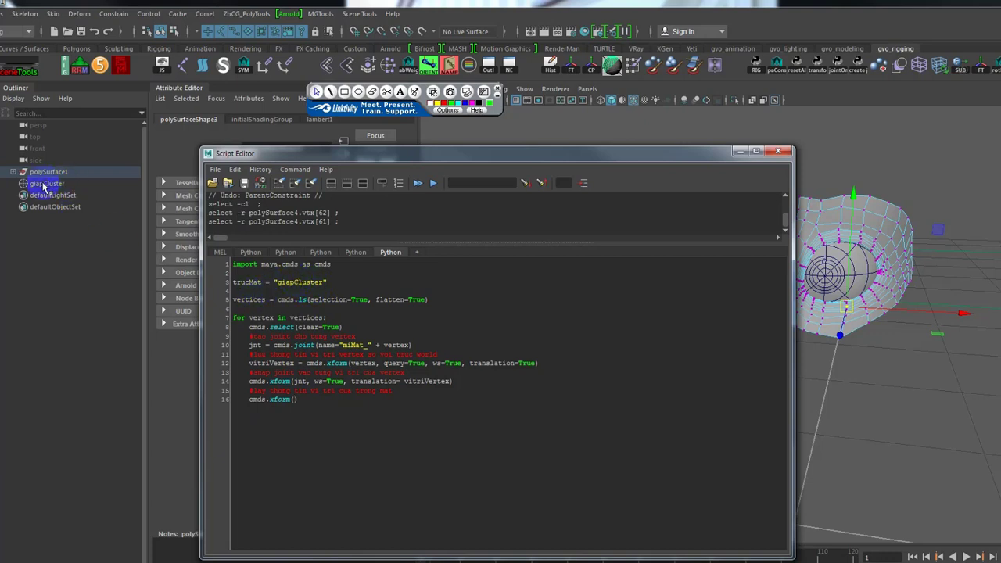
Complete line 16 as cmds.xform(trucMat, query=True, ws=True,translation=True)
double_click(247, 282)
key("ctrl+c")
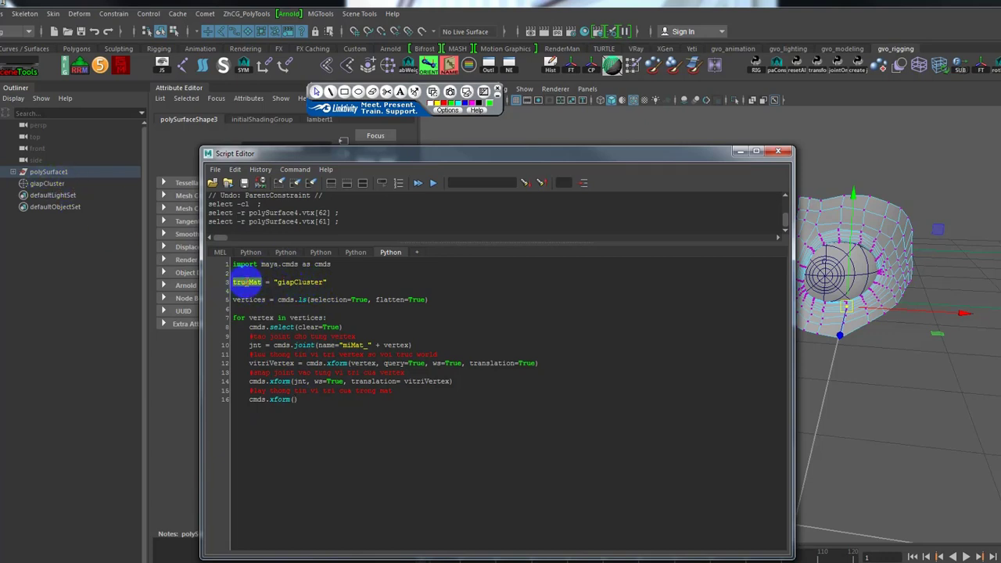
left_click(297, 400)
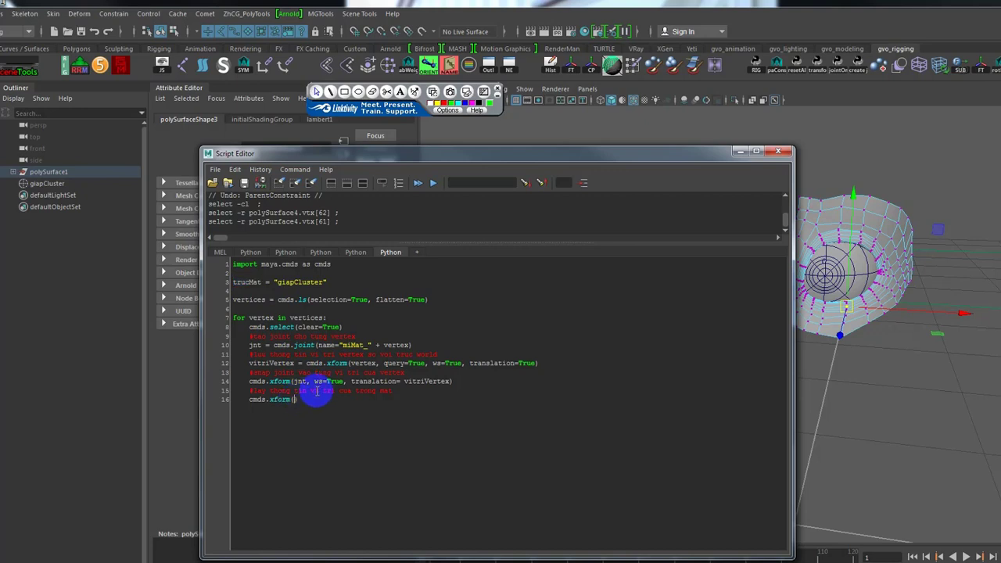
key("ctrl+v")
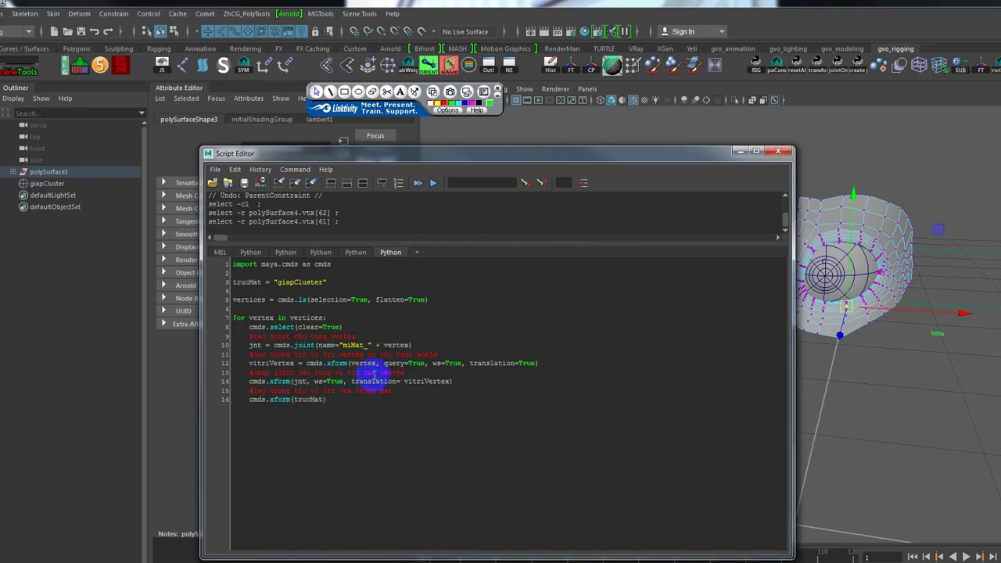
type(", quer")
type("y=True")
type(", ")
type("ws=True")
type(",")
type("translati")
type("on=True")
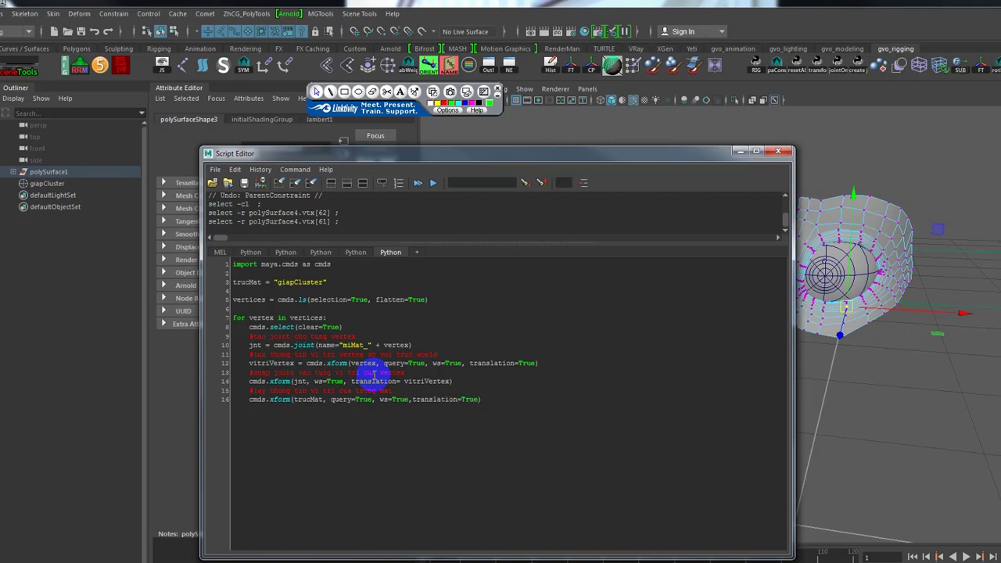
left_click_drag(904, 346, 847, 308, "alt")
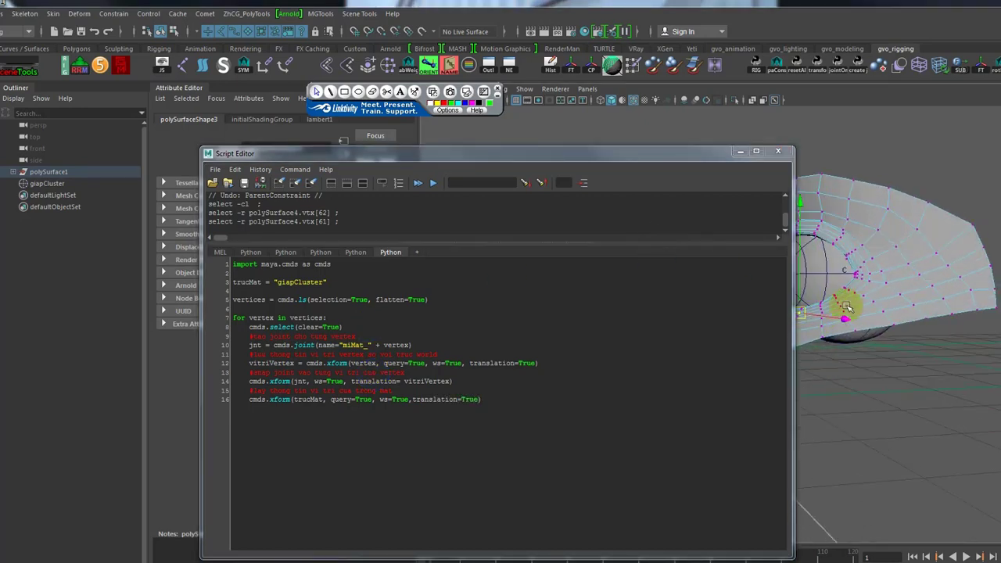
left_click(495, 397)
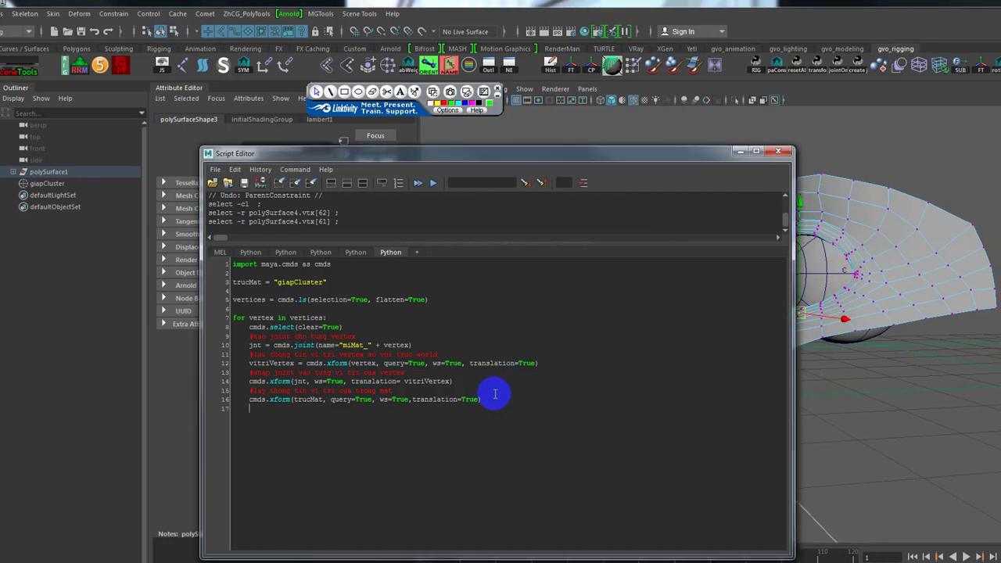
Add the comment '#tao joint dua vao tung vertex qua vi tri cua trucMat' and a cmds.select(clear=True) line
type("#")
type("tao joi")
type("nt dua vao ")
type("tung v")
type("ert")
type("ex ")
type("qua vi tri ")
type("cua tr")
type("ucMat")
key("Return")
type("cmds")
key("BackSpace")
key("BackSpace")
key("BackSpace")
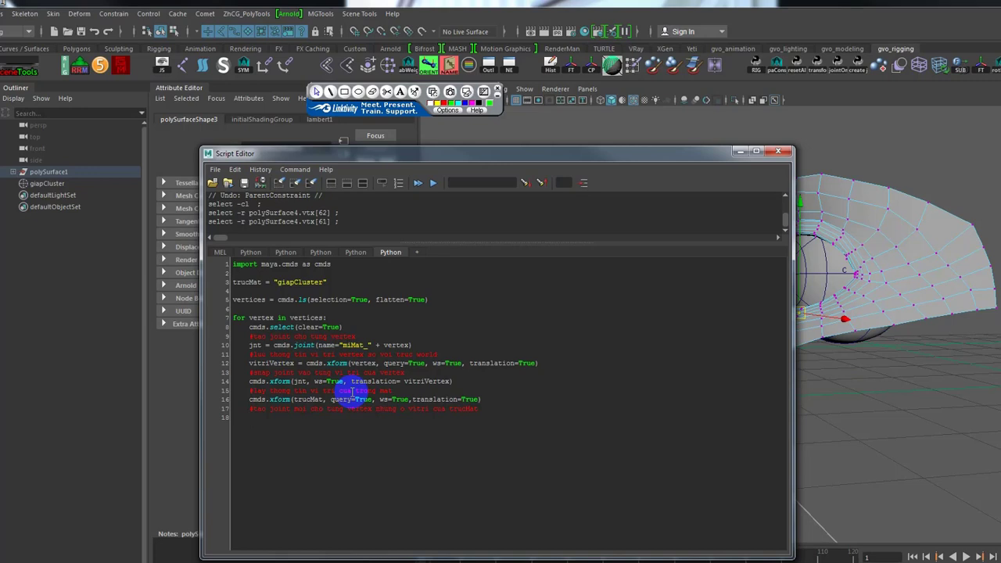
type("cmd")
type("s.slee")
key("BackSpace")
key("BackSpace")
key("BackSpace")
type("elect(")
type("clear")
type("=True)")
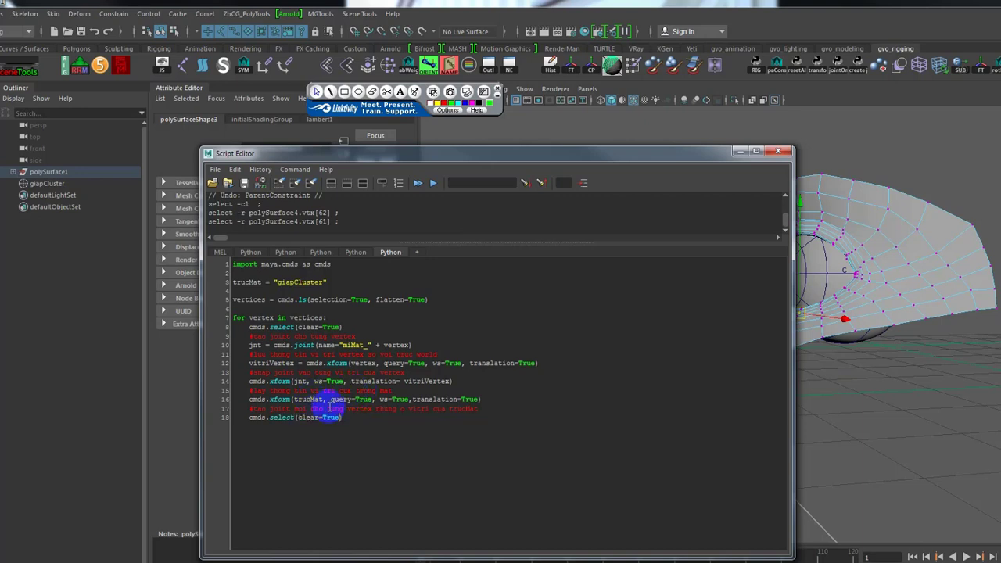
left_click(351, 417)
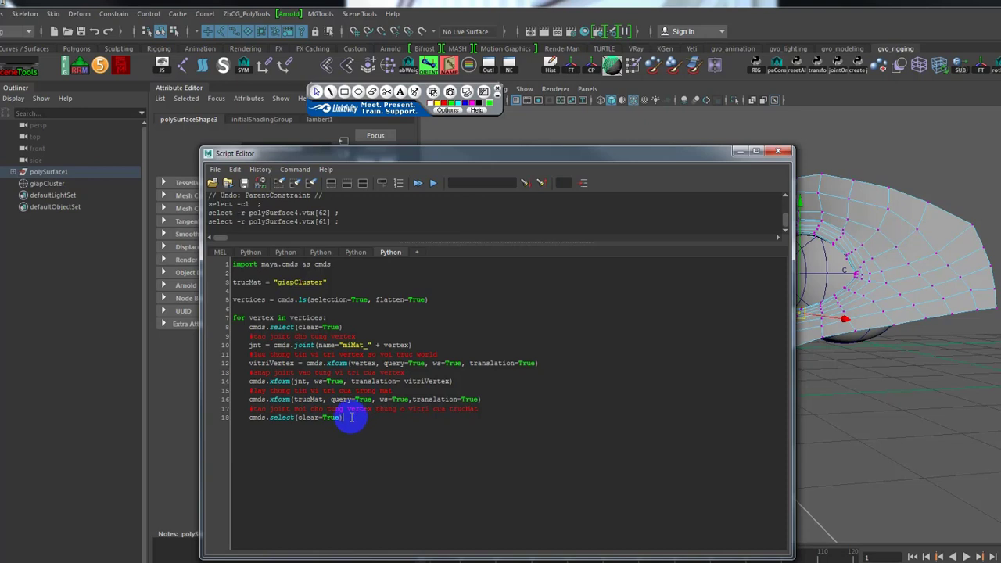
Clear the mesh selection and write line 19 as jointTrucMat = cmds.joint()
left_click(898, 246)
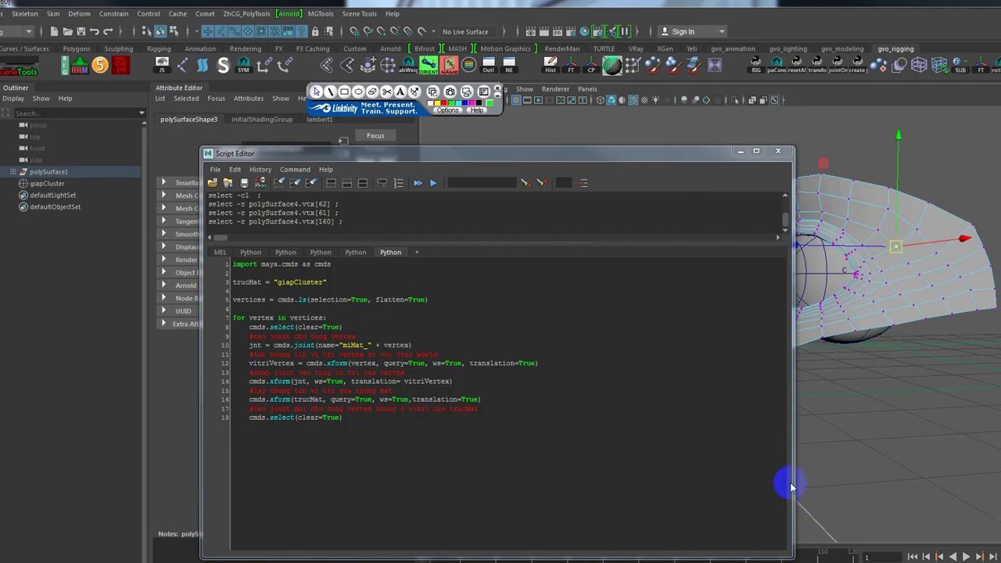
left_click(939, 351)
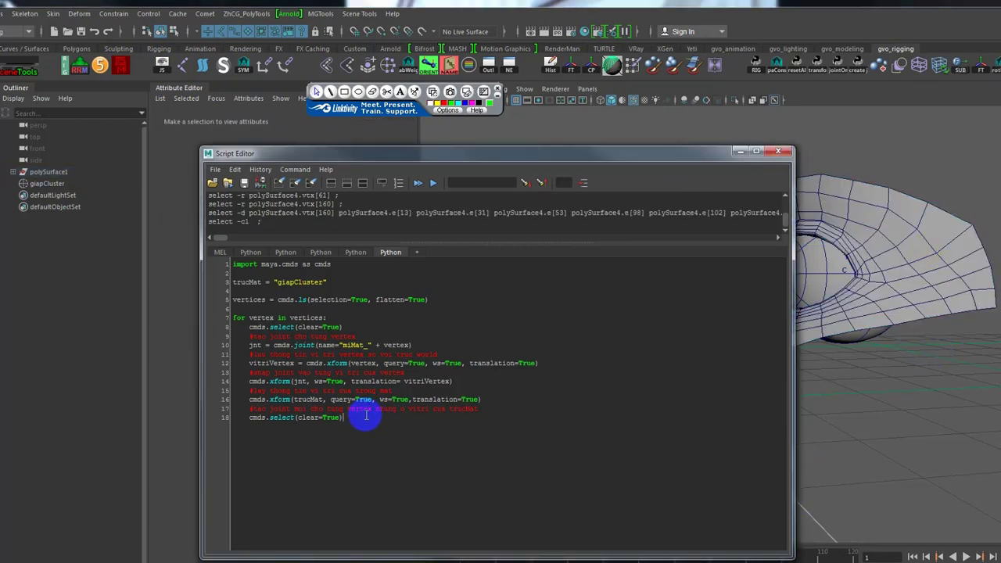
key("Return")
type("joint")
type("Center")
key("BackSpace")
key("BackSpace")
key("BackSpace")
key("BackSpace")
key("BackSpace")
key("BackSpace")
type("Truc")
type("Mat = c")
type("mds.")
type("joi")
Add line 20 xform(jointTrucMat, ws=True, translation=vitriTrucMat) and store line 16's query as vitriTrucMat
left_click(796, 207)
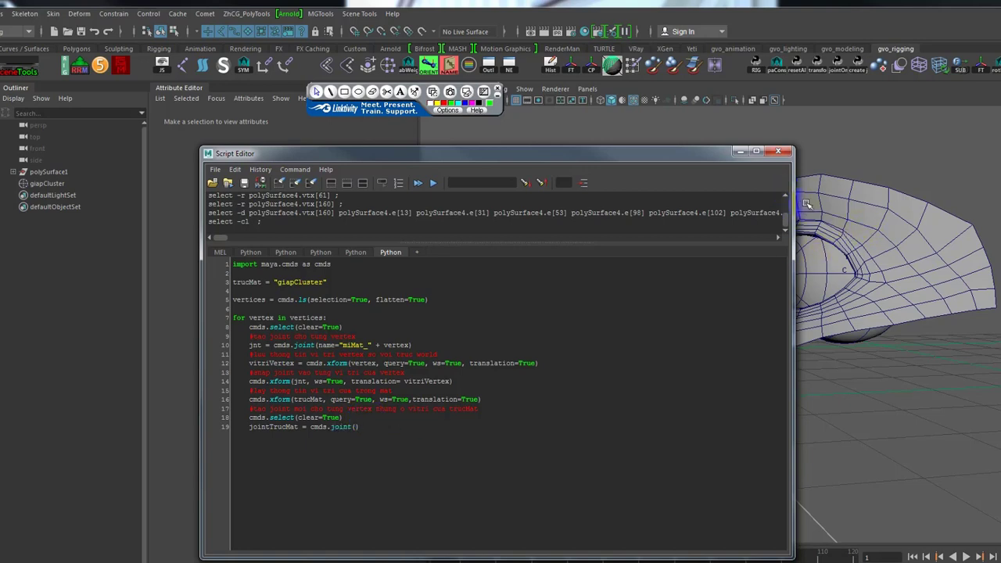
left_click(269, 436)
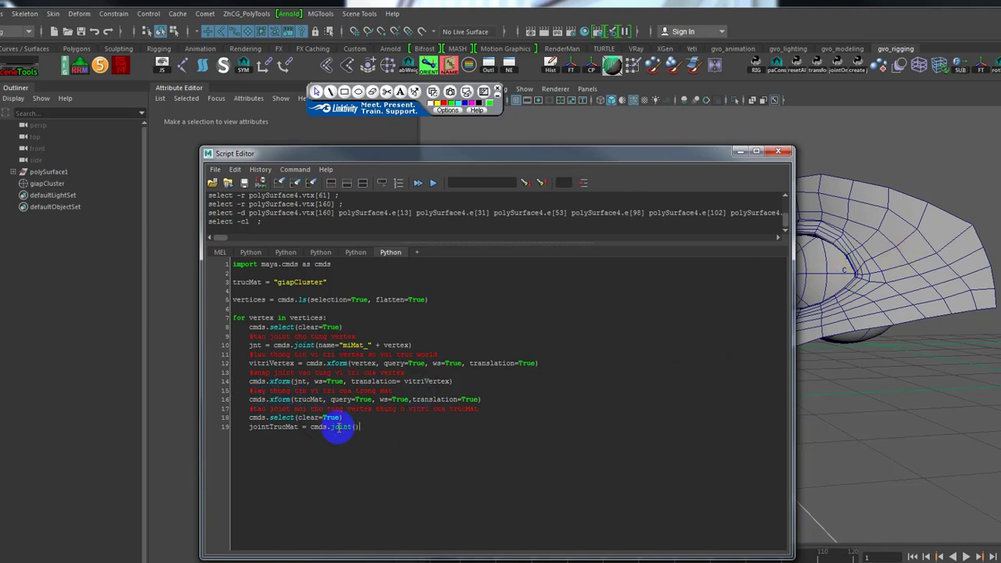
left_click(364, 429)
type("cmds.xform()")
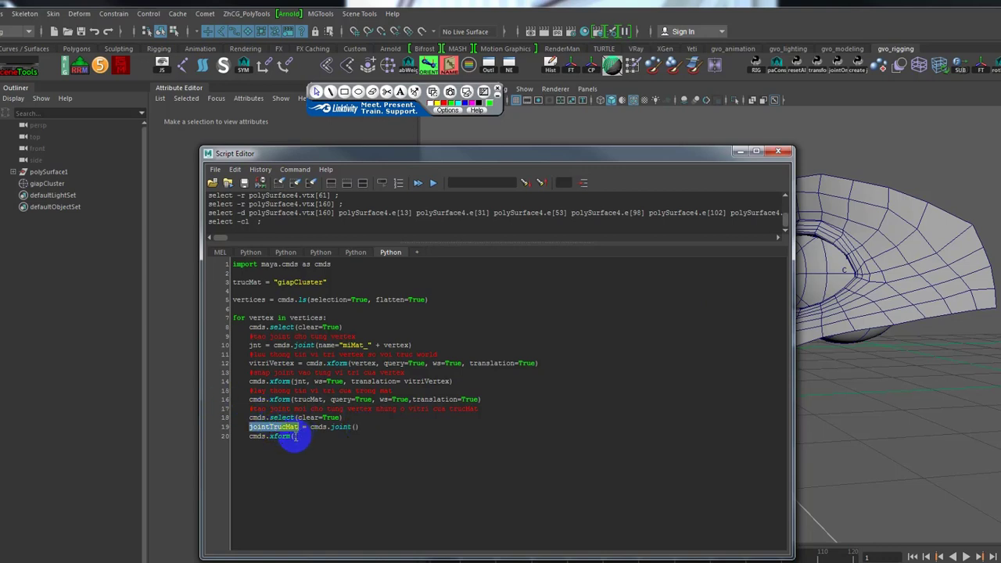
left_click(296, 436)
type("jointTrucMat")
type(")")
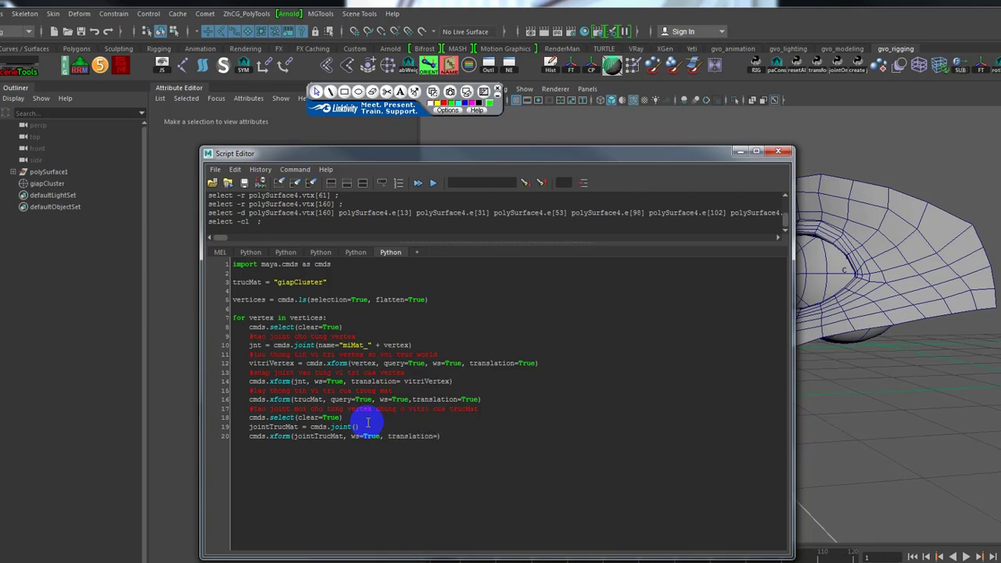
type(")")
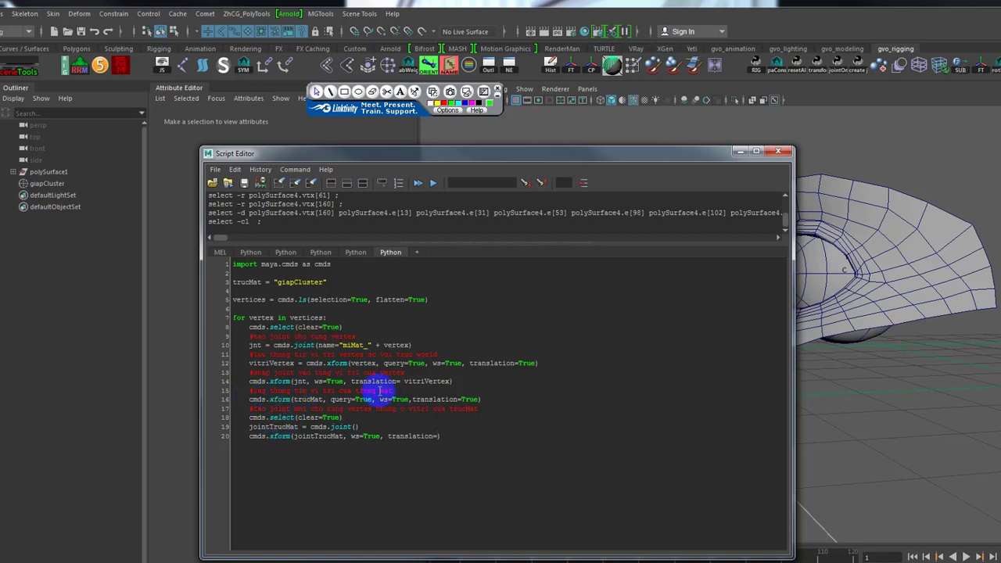
type("vitr")
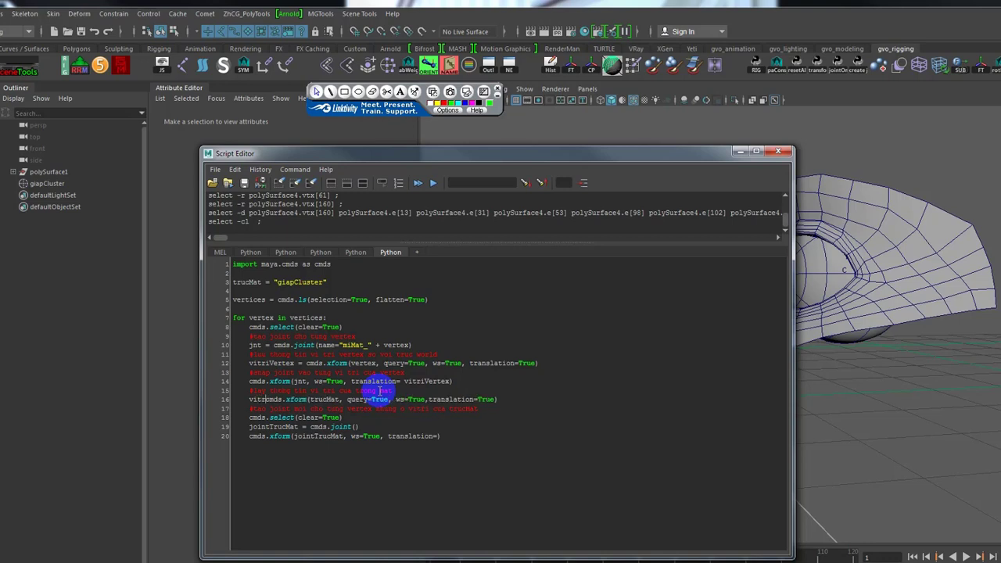
type("iTrucMat")
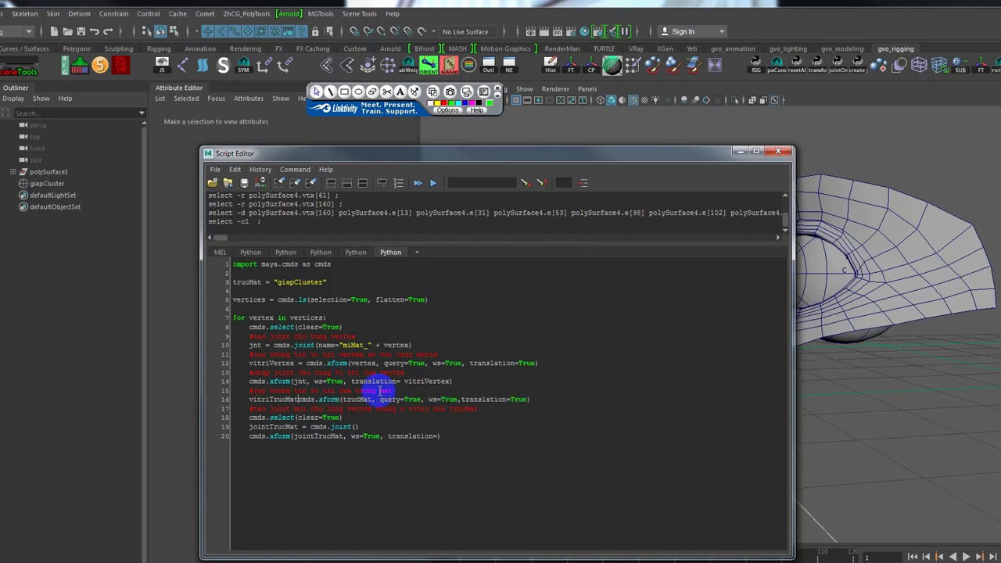
type(" =")
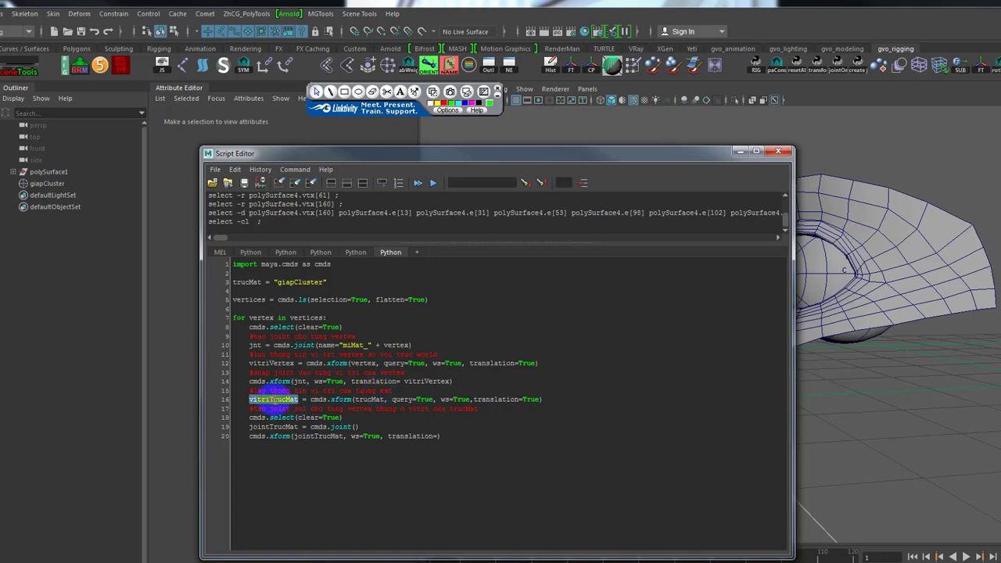
left_click(439, 436)
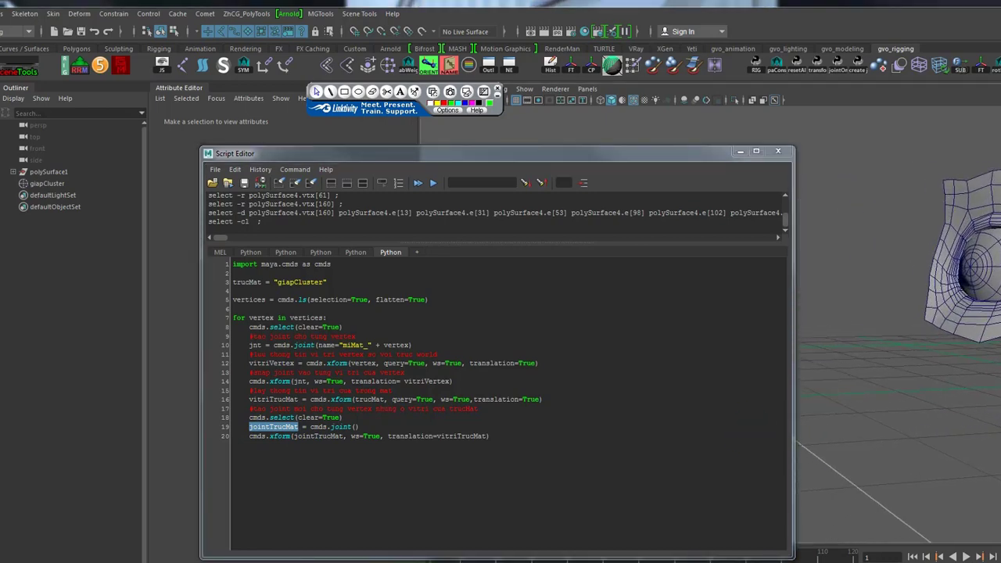
Move the Script Editor aside and place the caret after translation= on line 20
left_click_drag(783, 422, 962, 427, "alt")
left_click_drag(708, 165, 553, 184)
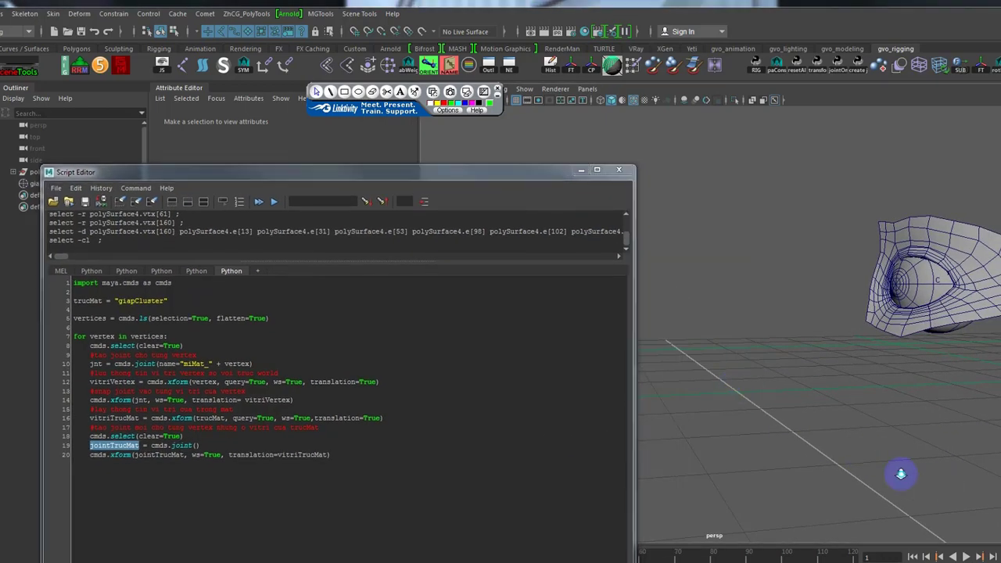
left_click_drag(900, 474, 867, 474, "alt")
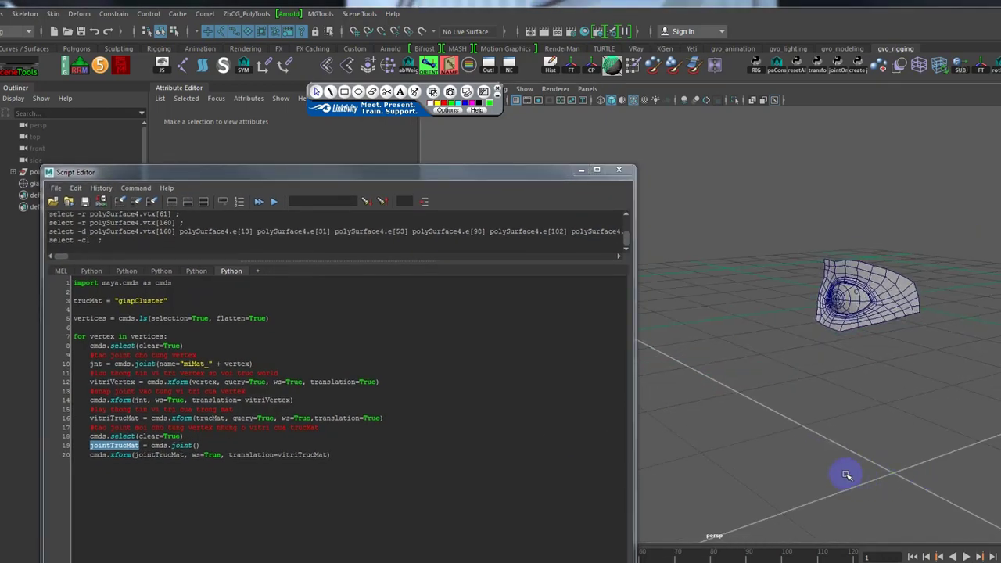
left_click(351, 454)
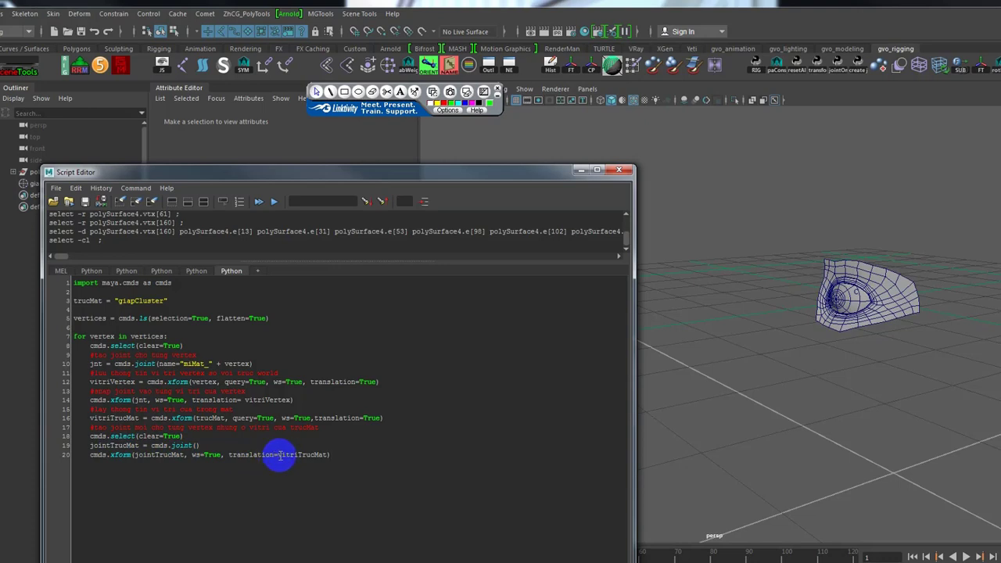
left_click(278, 454)
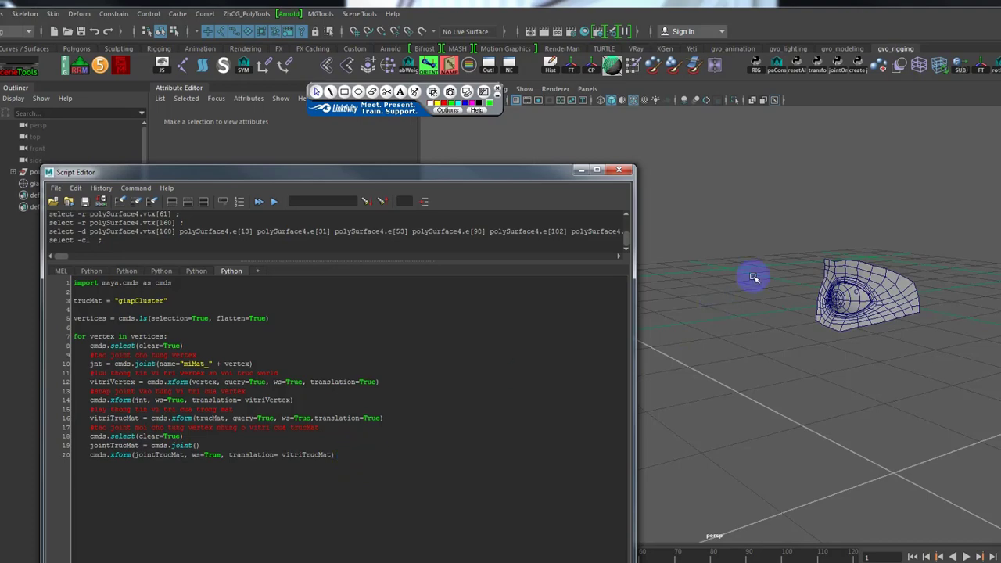
Zoom in on the eye, select the eyelid edge loop and convert it to vertices
mouse_move(766, 170)
right_mouse_down("alt")
mouse_move(890, 344)
mouse_move(815, 308)
right_mouse_up("alt")
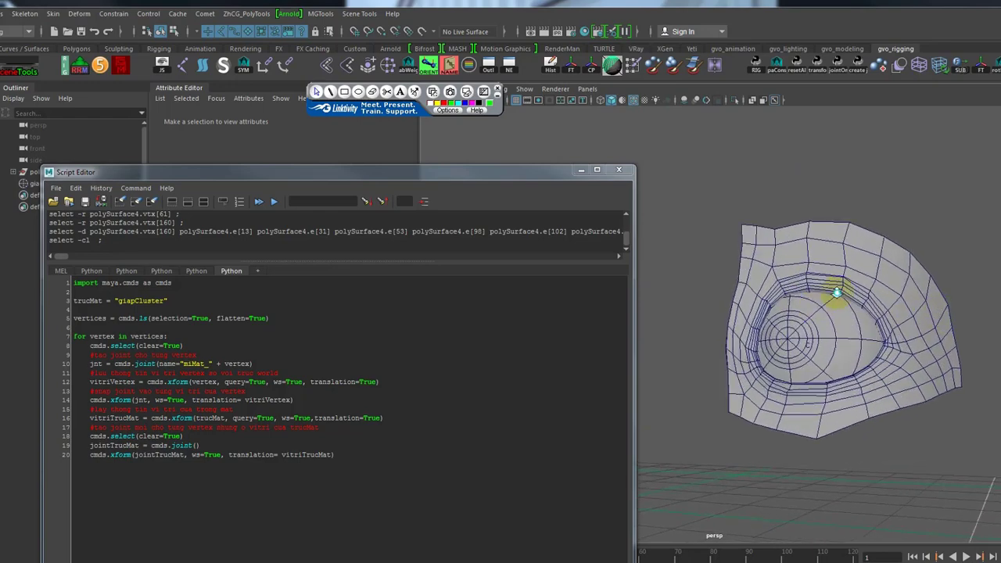
left_click(832, 300)
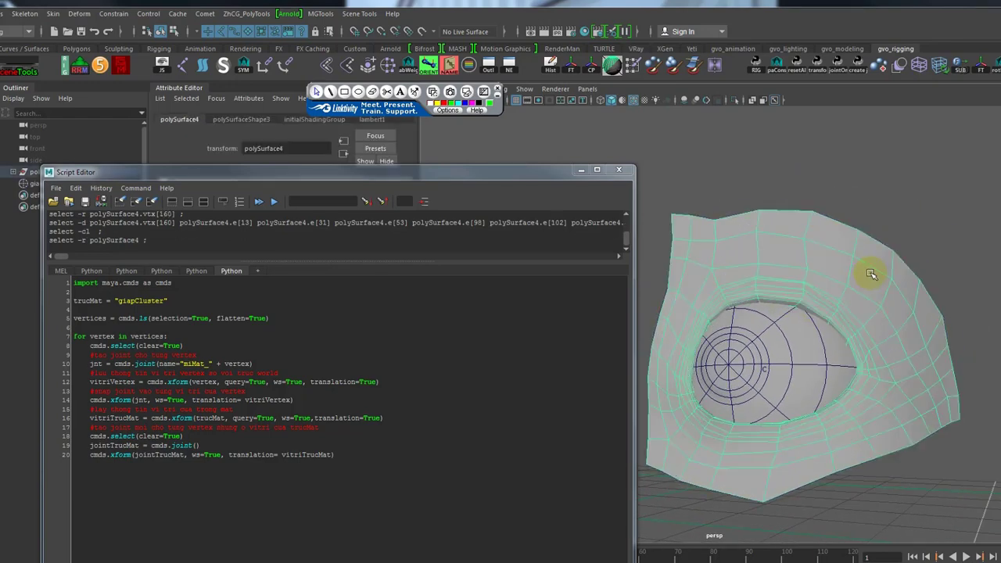
double_click(817, 300)
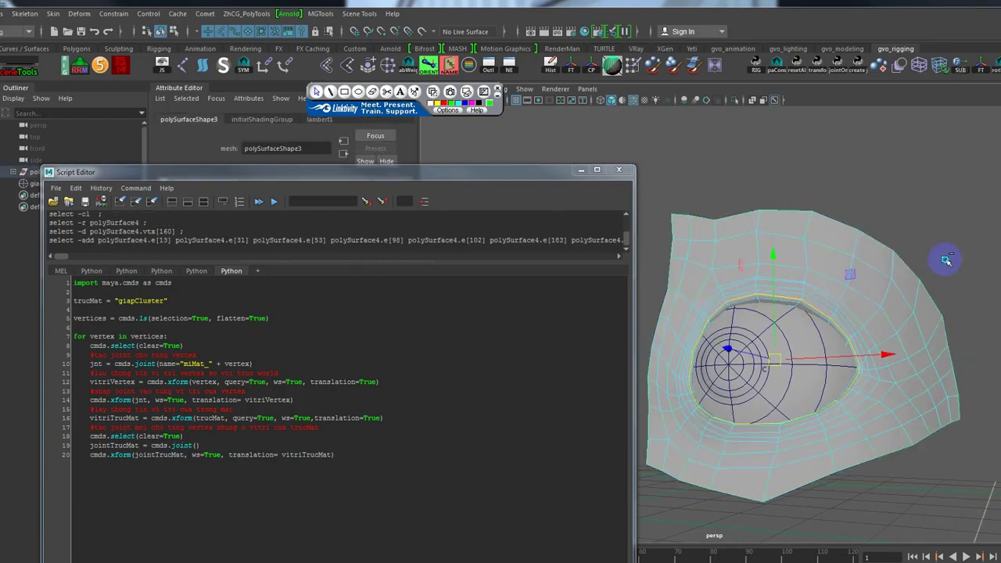
right_click_drag(946, 259, 804, 272)
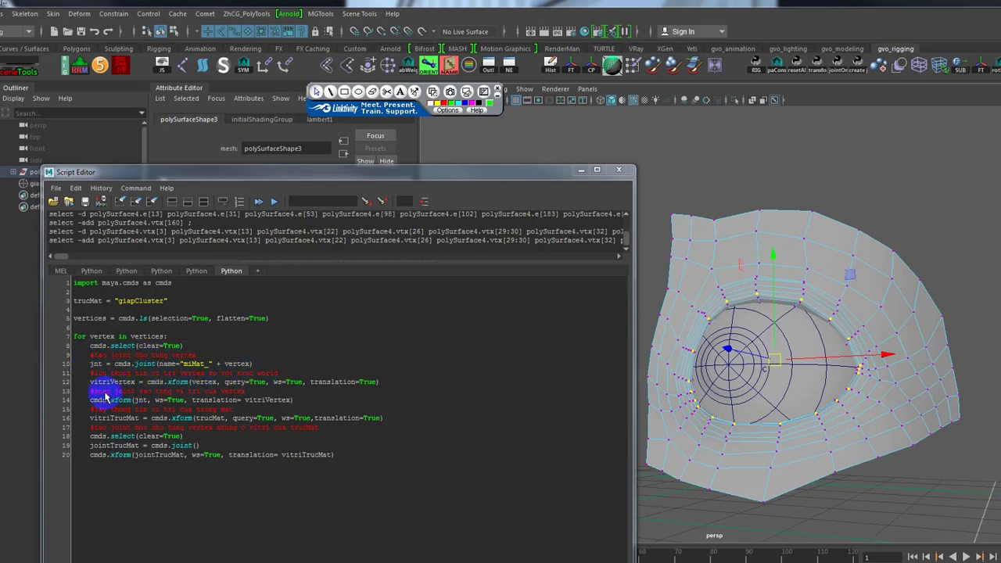
mouse_move(294, 400)
left_mouse_down()
mouse_move(87, 372)
mouse_move(31, 250)
left_mouse_up()
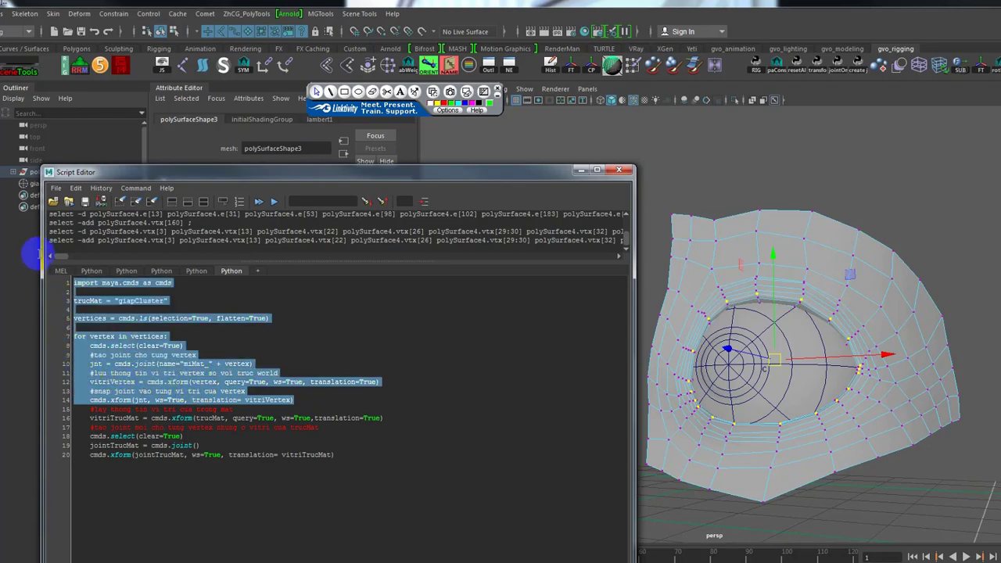
left_click(275, 203)
mouse_move(693, 290)
left_mouse_down("alt")
mouse_move(800, 345)
mouse_move(901, 354)
mouse_move(813, 376)
mouse_move(831, 380)
mouse_move(837, 369)
left_mouse_up("alt")
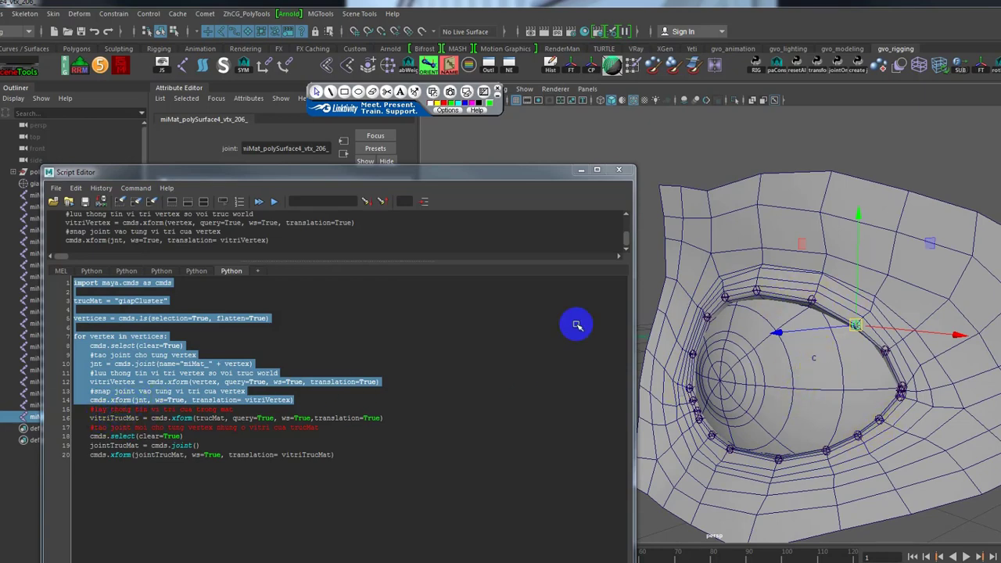
key("ctrl+z")
key("ctrl+z")
key("ctrl+z")
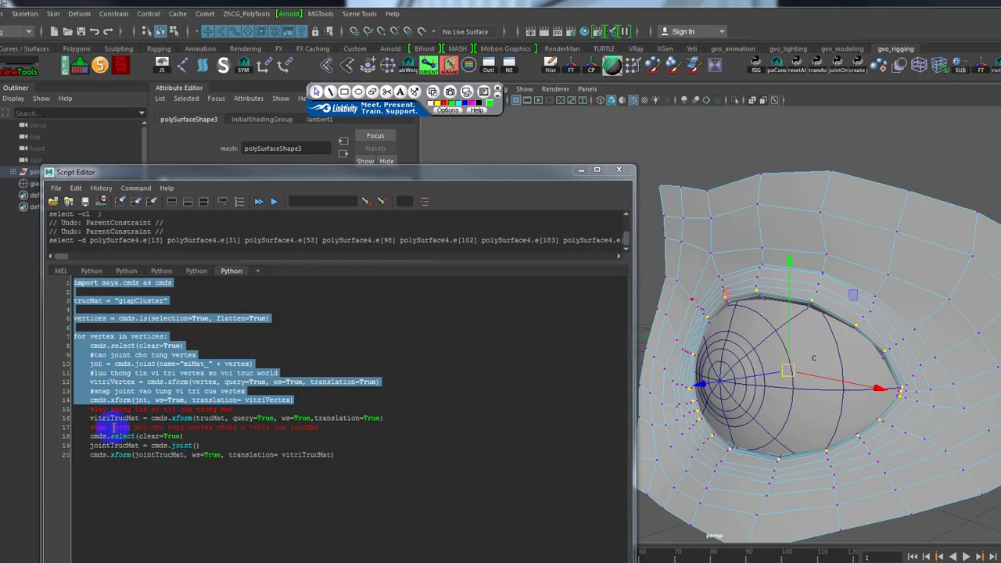
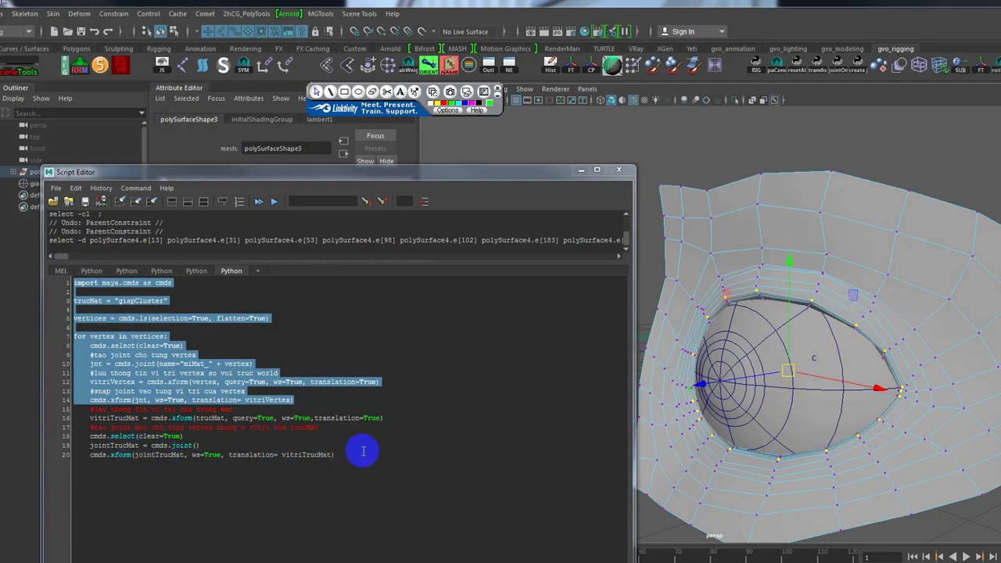
Run the whole eyelid script, then select the joints stacked at the grid origin
left_click_drag(335, 454, 16, 278)
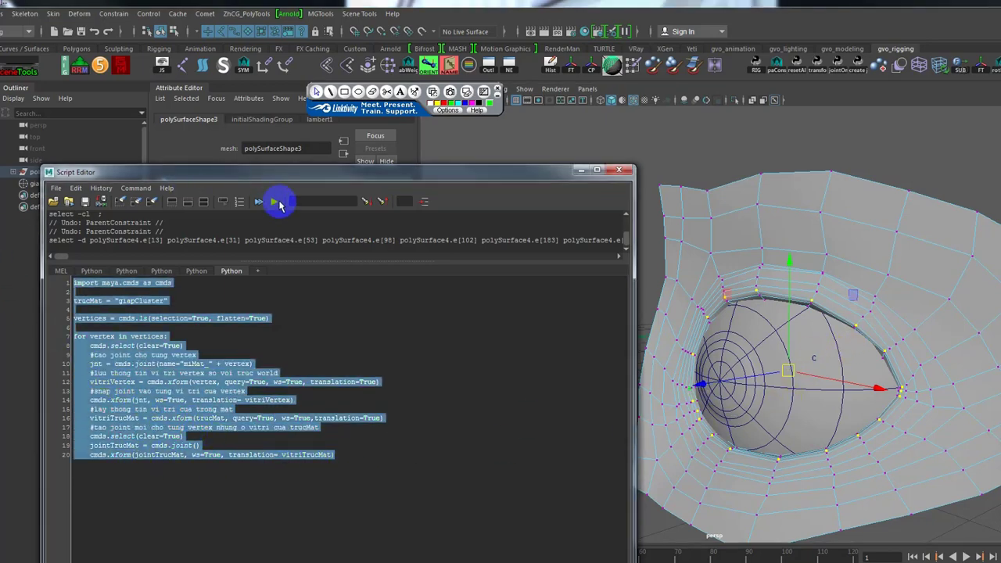
left_click(276, 203)
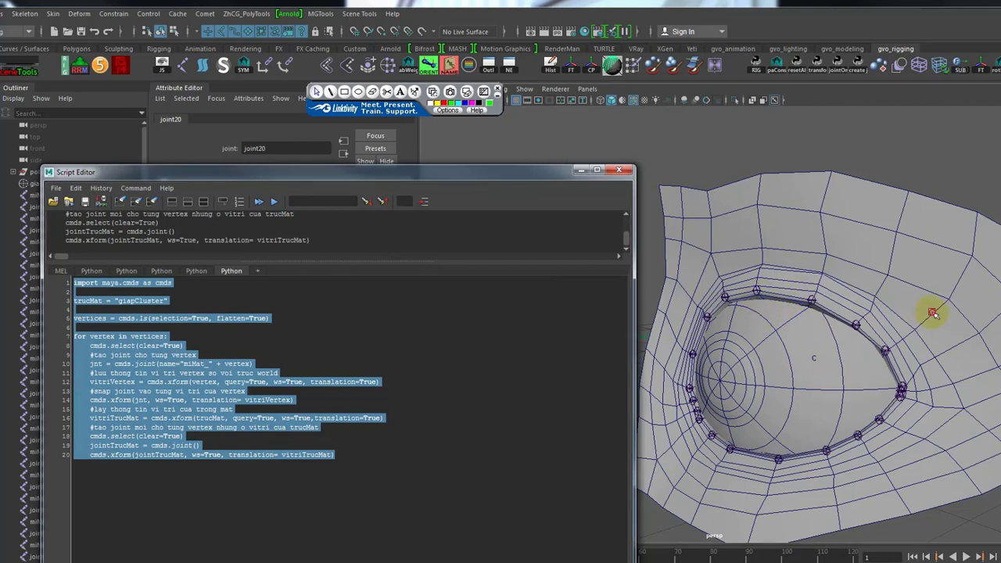
right_click_drag(933, 313, 817, 470, "alt")
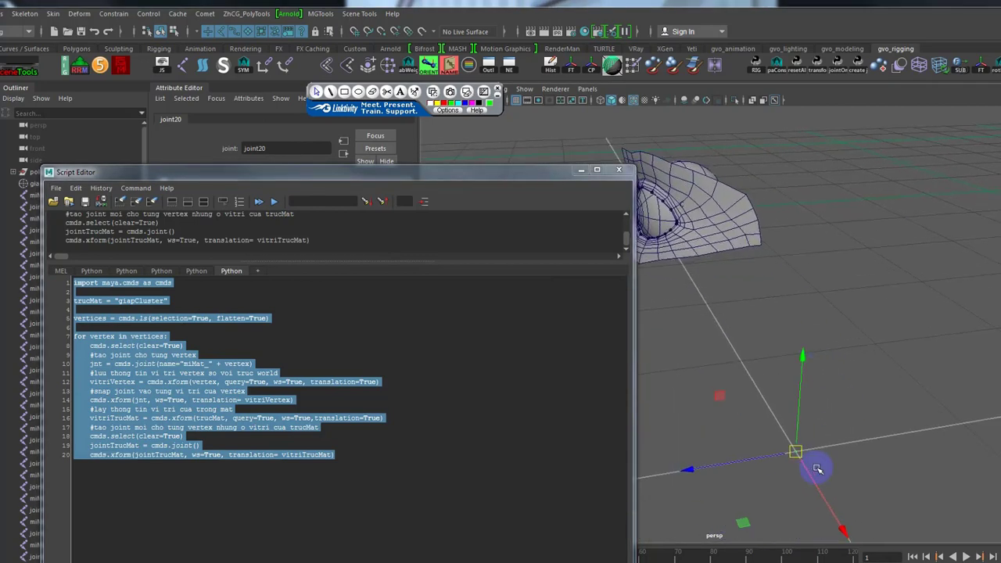
left_click(883, 402)
left_click_drag(892, 391, 771, 493)
left_click_drag(286, 178, 477, 162)
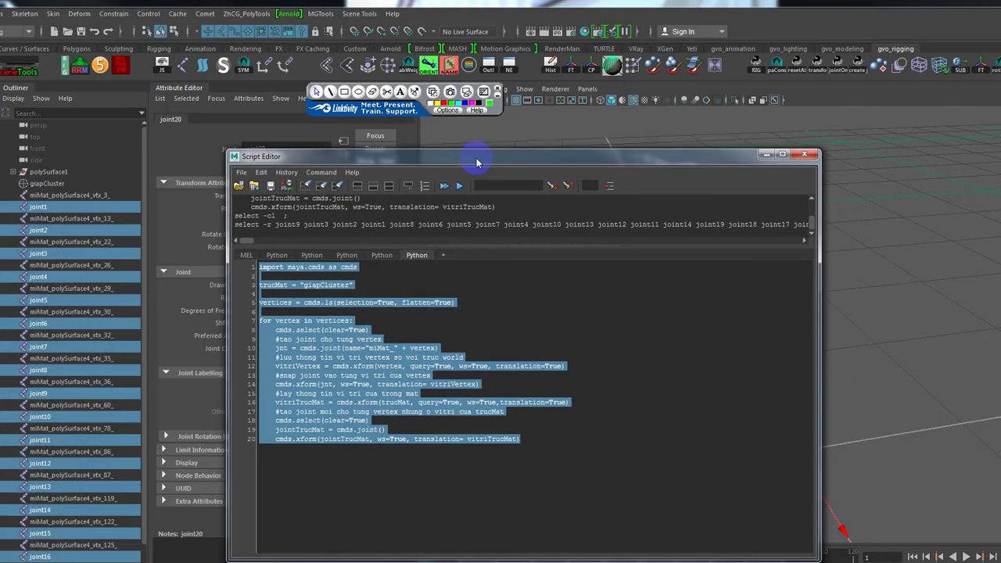
left_click(320, 462)
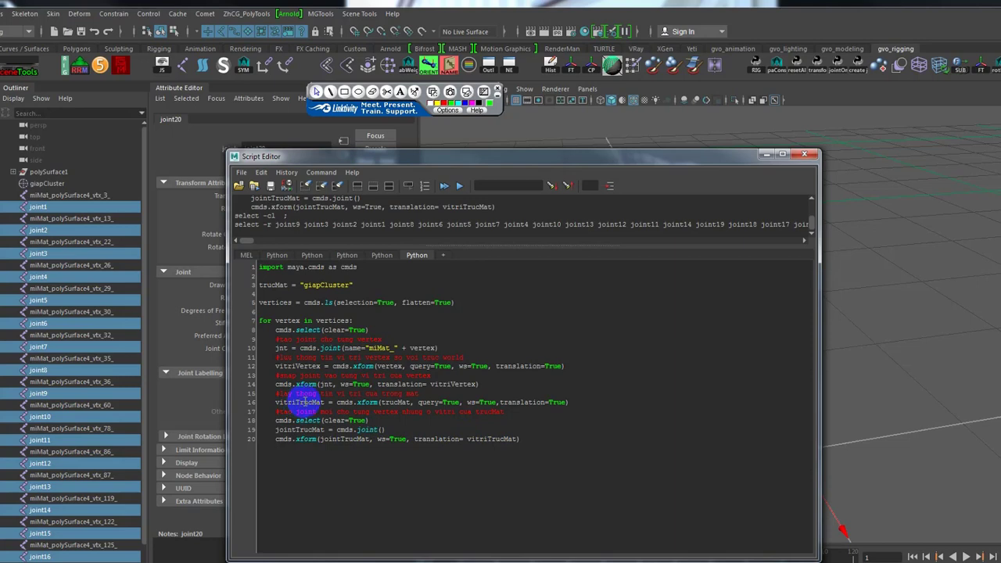
double_click(484, 439)
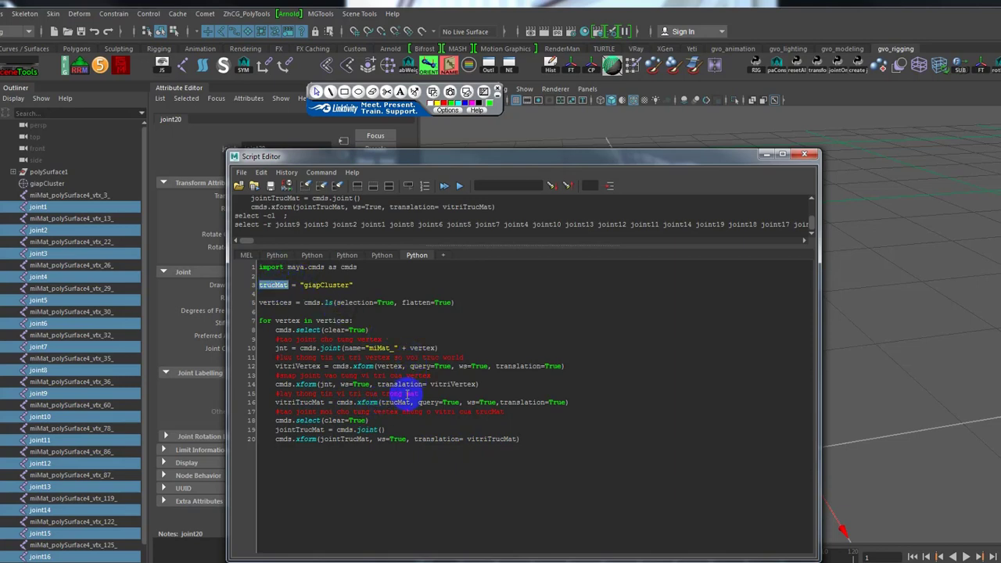
left_click(399, 403)
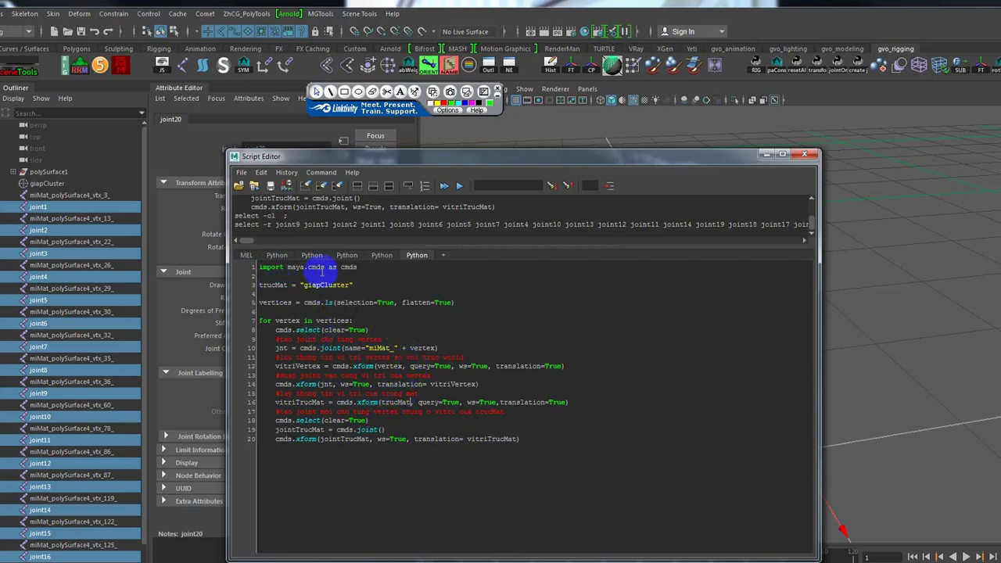
left_click(57, 186)
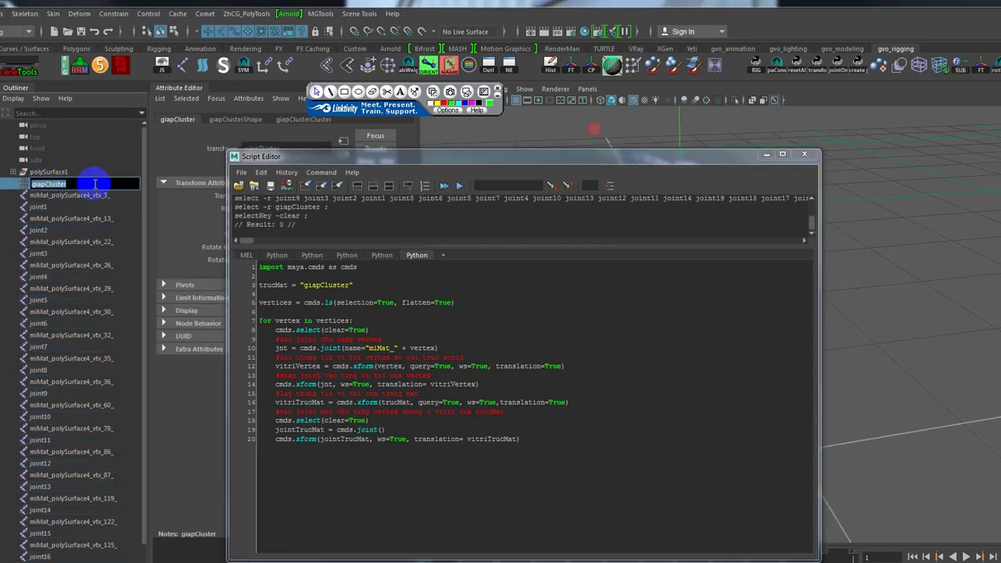
left_click(86, 183)
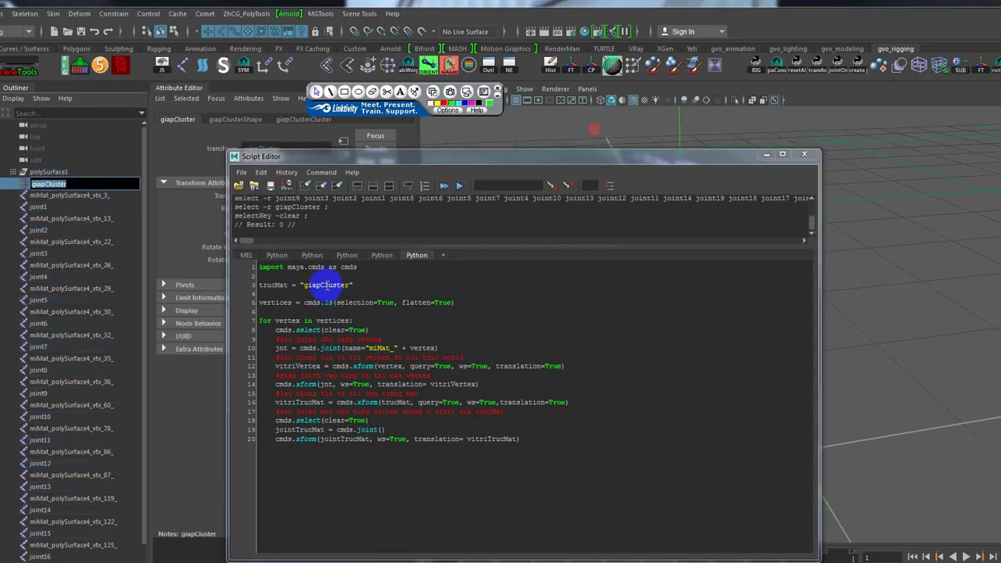
double_click(324, 285)
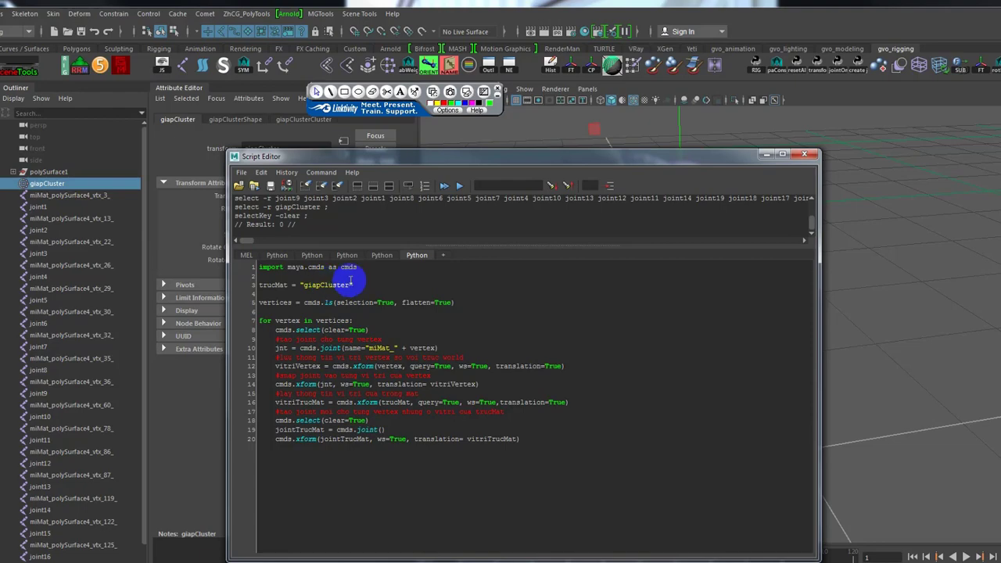
left_click_drag(710, 160, 485, 145)
Select the joints gathered at the origin and undo their creation with Ctrl+Z
left_click(726, 331)
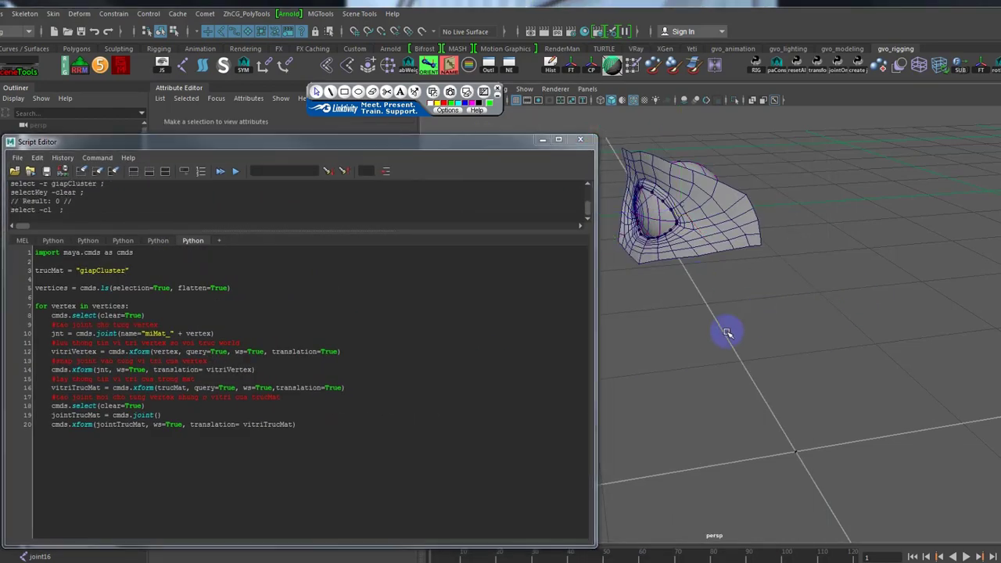
right_click_drag(727, 365, 815, 268, "alt")
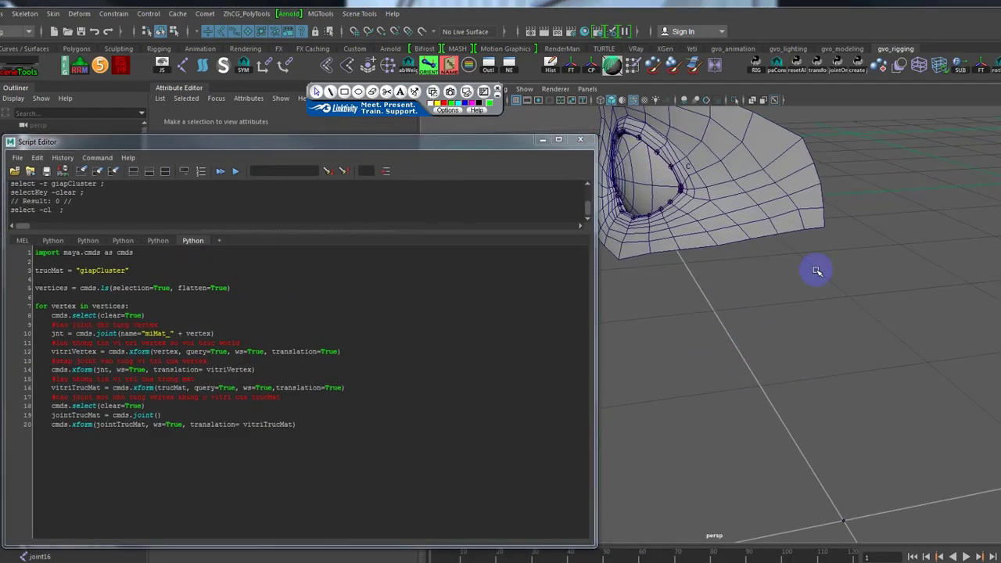
left_click(312, 426)
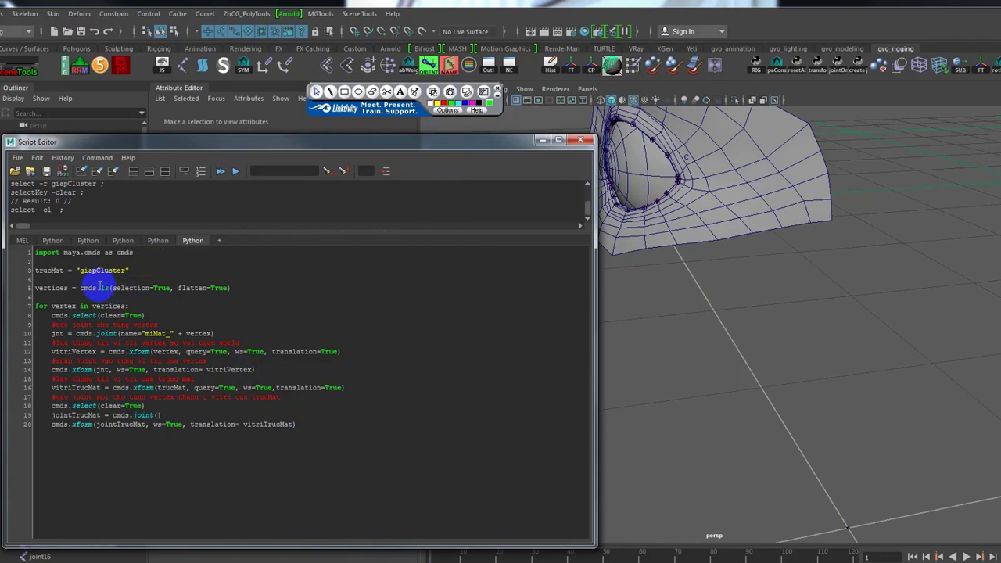
right_click_drag(648, 159, 868, 409, "alt")
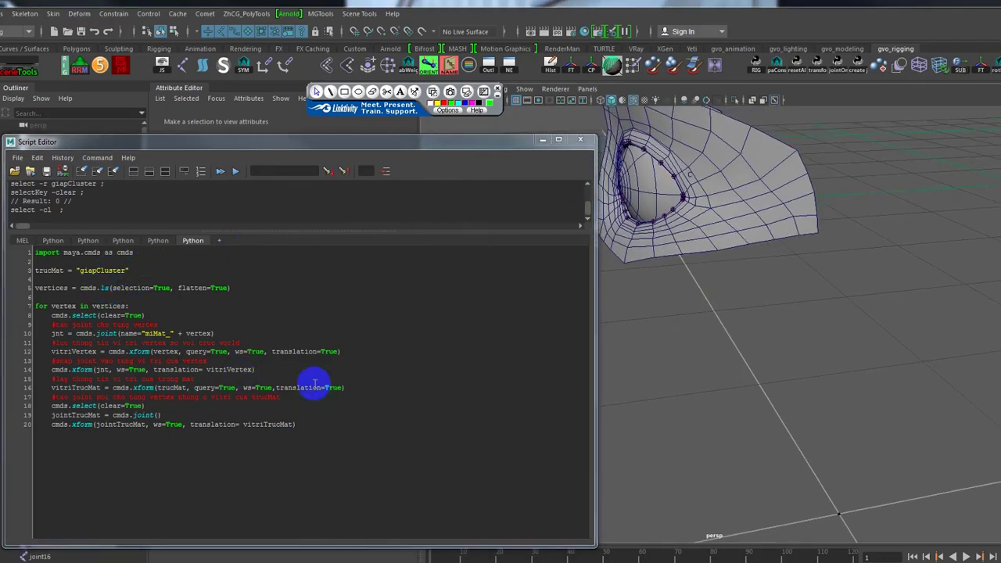
right_click_drag(754, 356, 724, 353, "alt")
left_click_drag(772, 402, 851, 485)
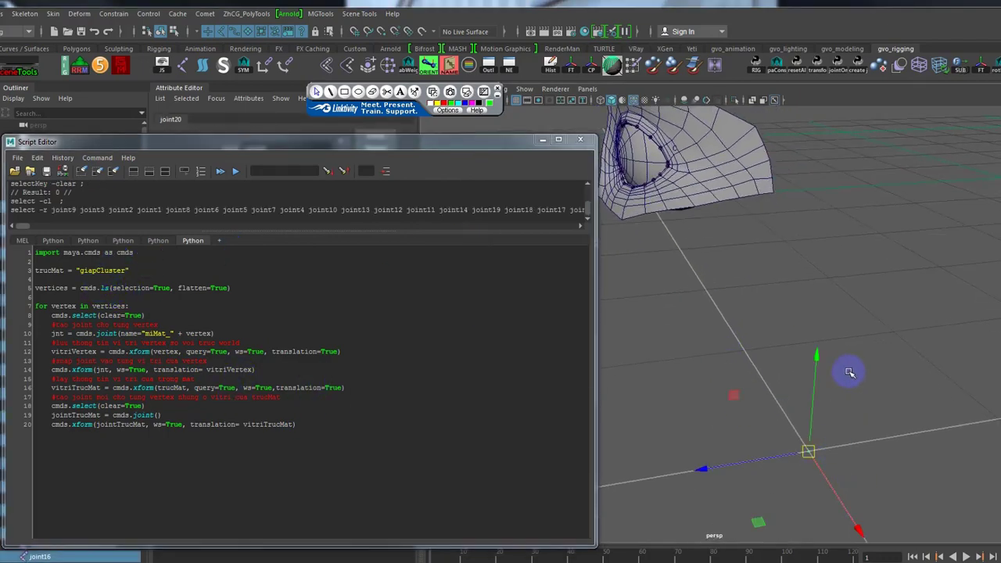
mouse_move(852, 364)
left_mouse_down("alt")
mouse_move(906, 365)
mouse_move(831, 368)
mouse_move(751, 290)
left_mouse_up("alt")
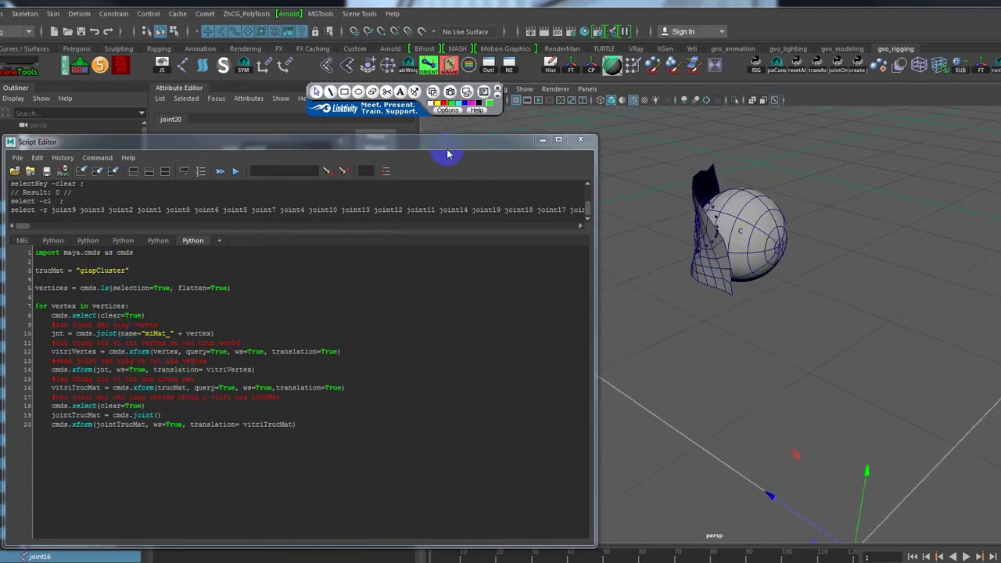
left_click(861, 340)
left_click_drag(861, 340, 797, 431, "alt")
key("ctrl+z")
key("ctrl+z")
key("ctrl+z")
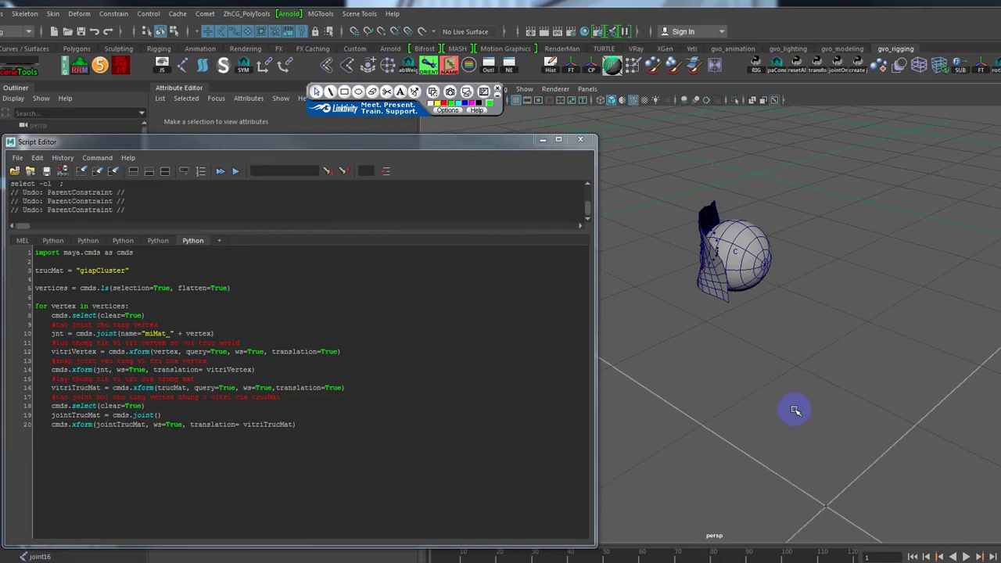
key("ctrl+z")
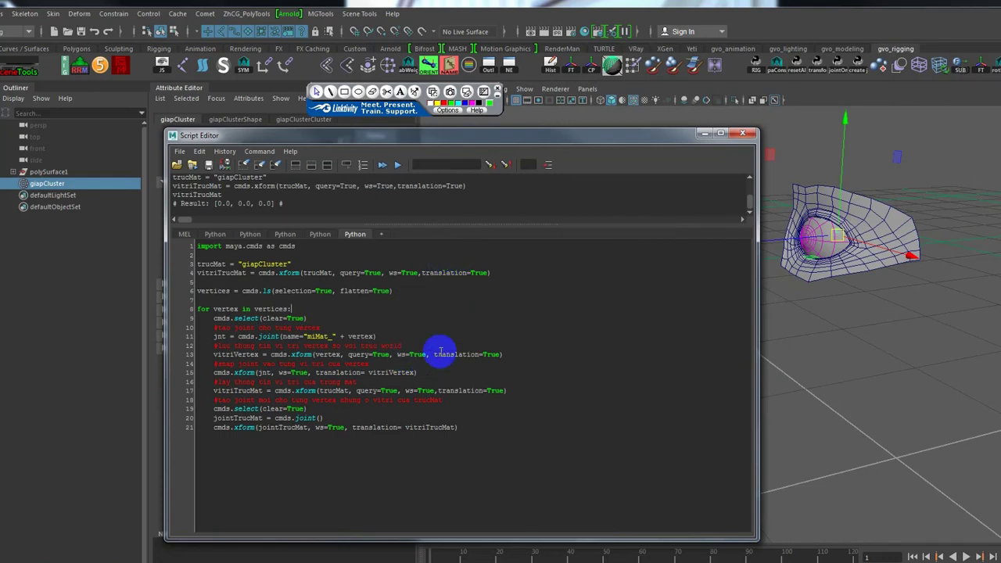
Run lines 3 and 4, then print vitriTrucMat to confirm it returns [0.0, 0.0, 0.0]
left_click(460, 317)
left_click(292, 264)
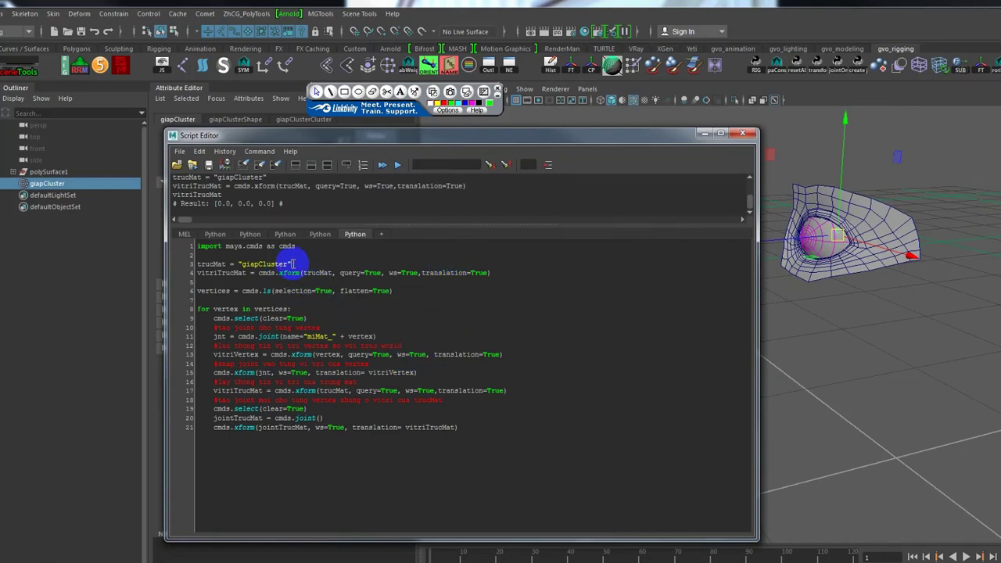
left_click_drag(293, 264, 195, 263)
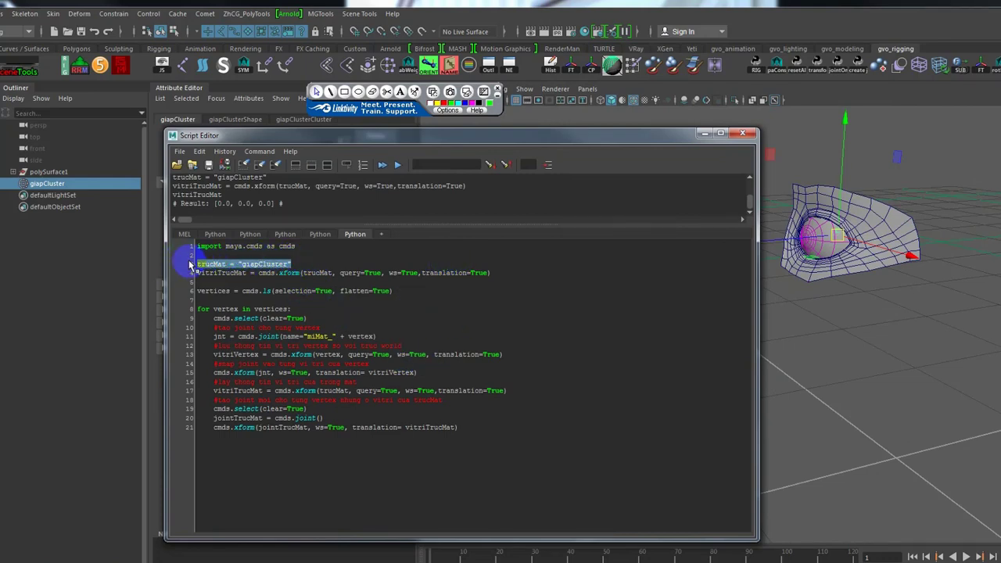
left_click(395, 168)
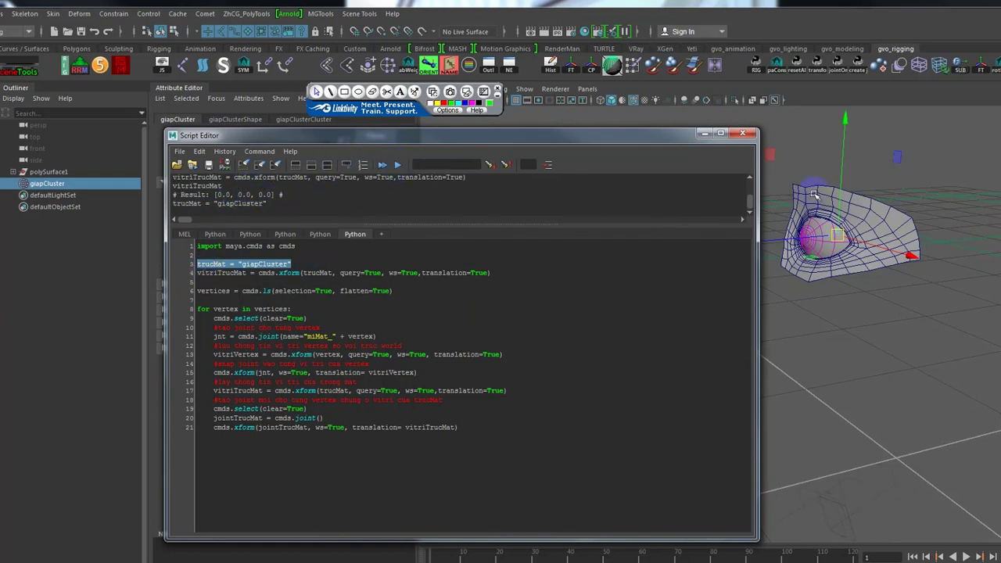
double_click(211, 264)
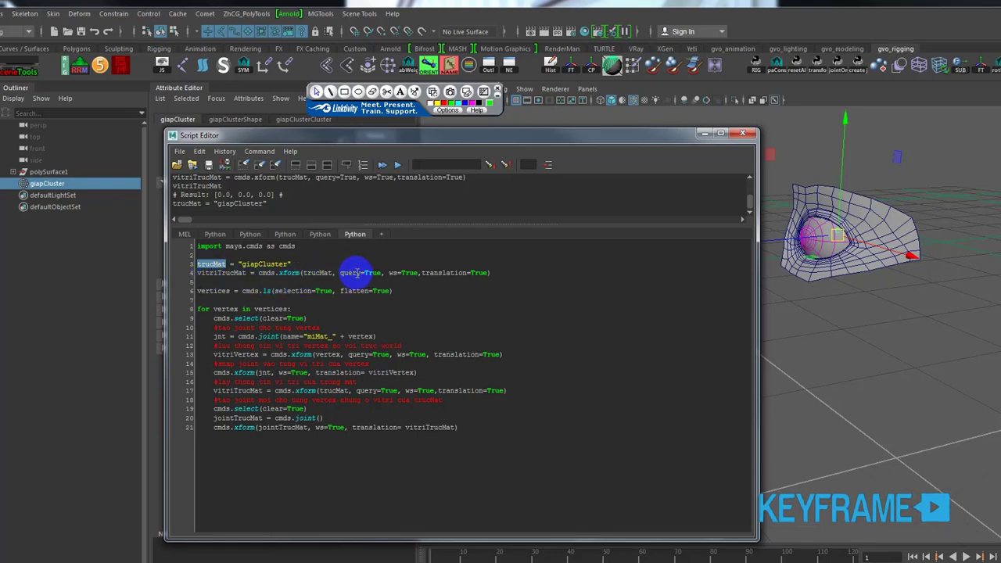
left_click_drag(493, 273, 195, 274)
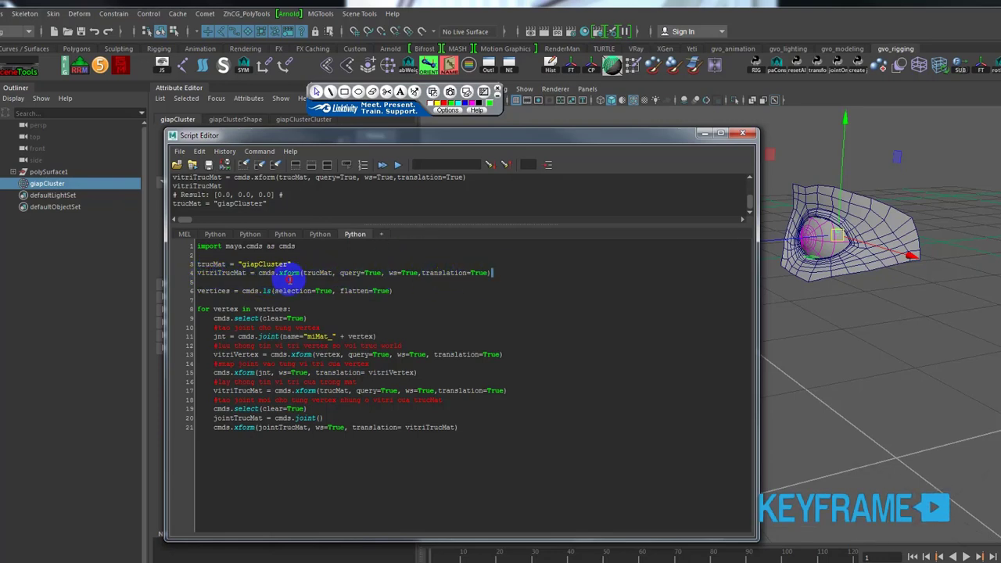
left_click(397, 164)
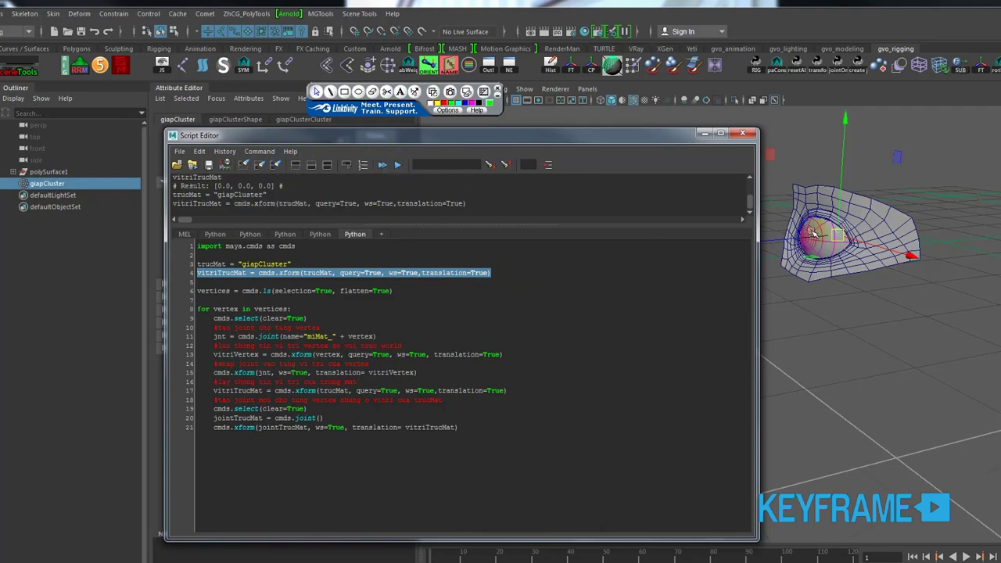
left_click(249, 299)
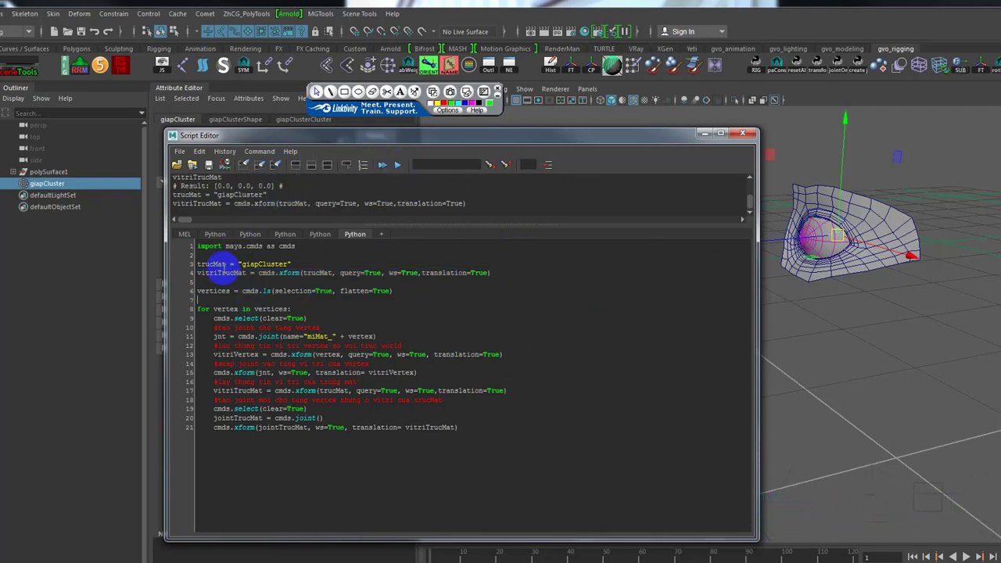
double_click(222, 273)
left_click(397, 164)
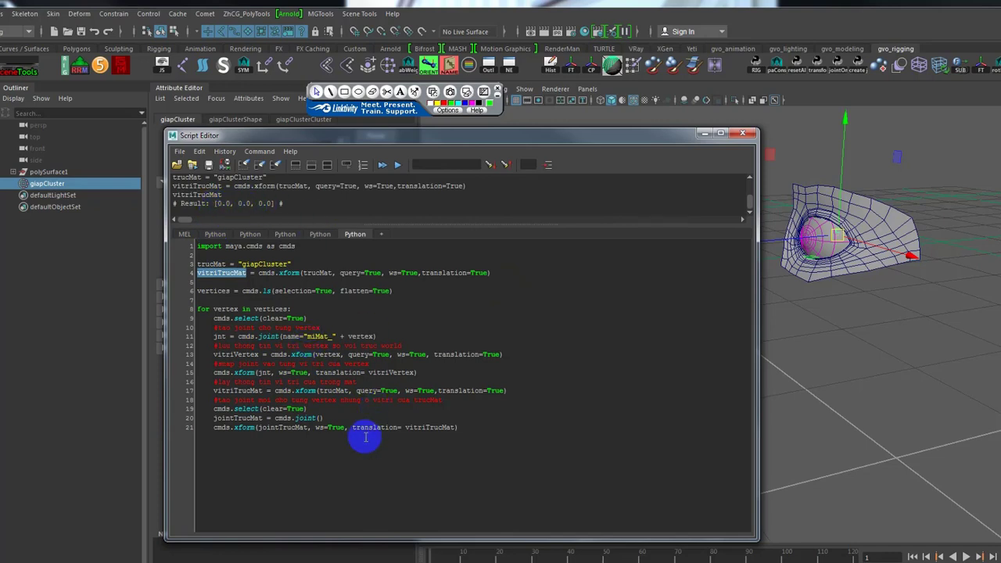
Delete the vitriTrucMat position query on line 4 of the script
left_click(866, 344)
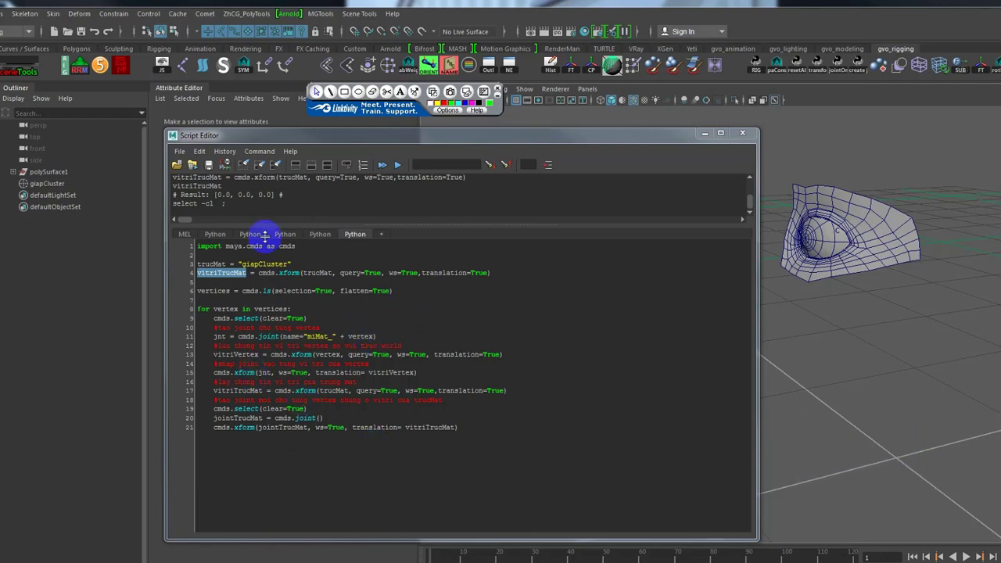
left_click(394, 259)
left_click_drag(492, 273, 169, 274)
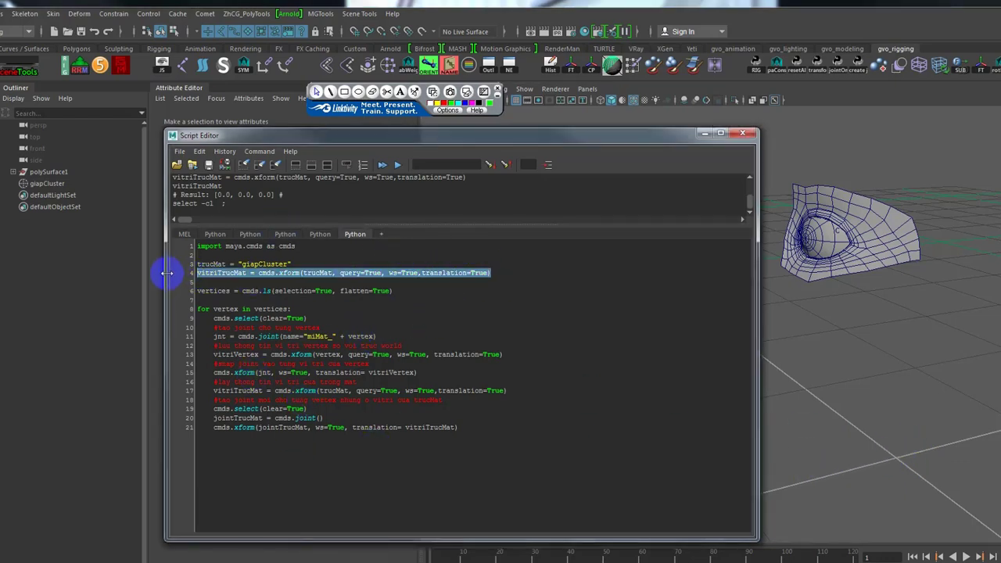
key("BackSpace")
key("BackSpace")
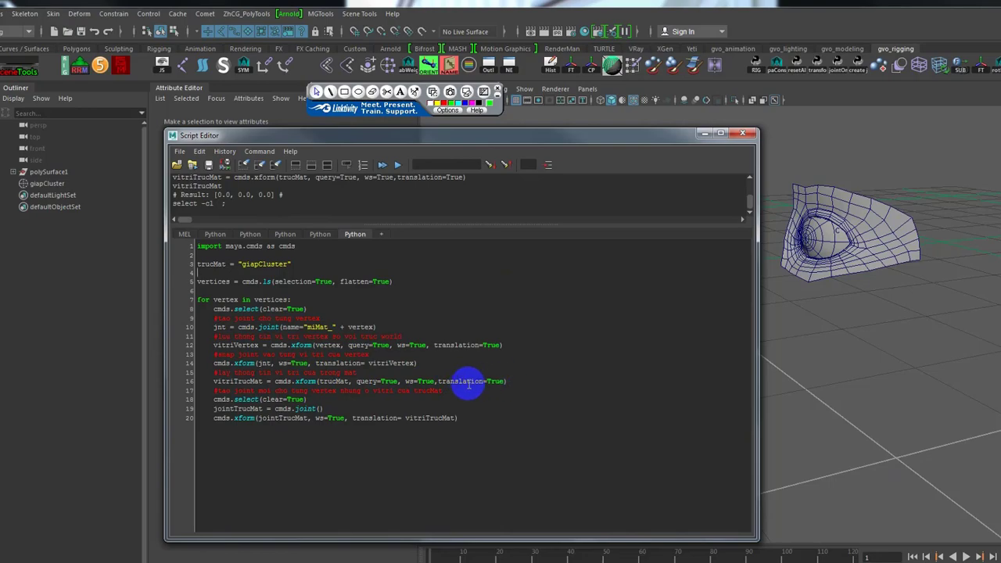
Look up the xform command's help page and highlight its rotatePivot flag entry
right_click(304, 381)
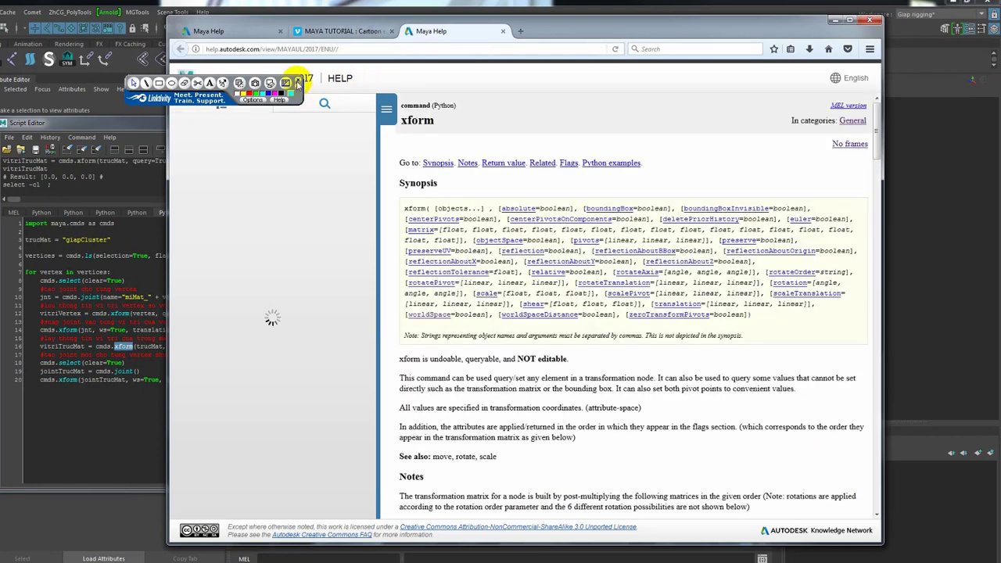
scroll(531, 288, "down", 5)
scroll(548, 288, "up", 3)
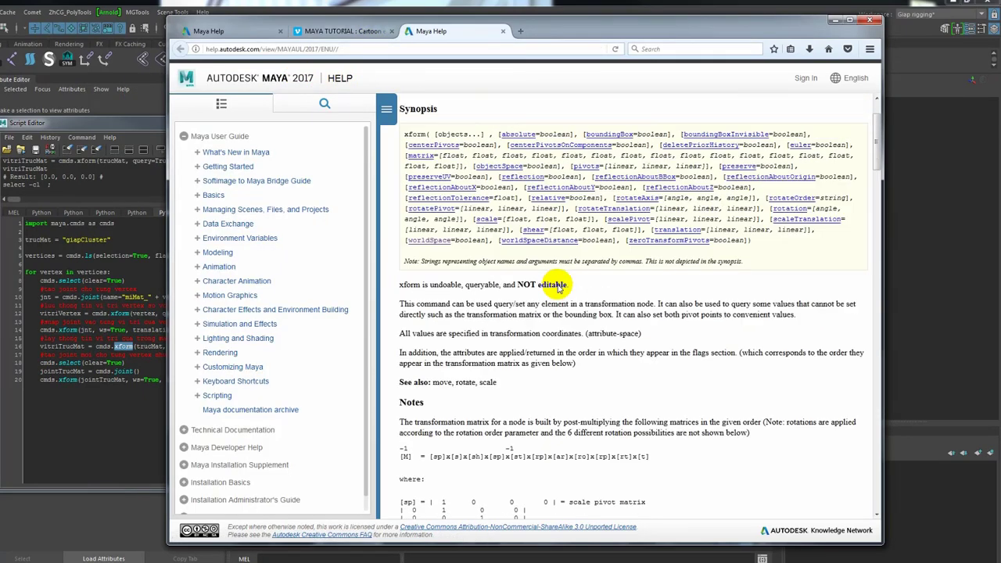
scroll(559, 287, "up", 2)
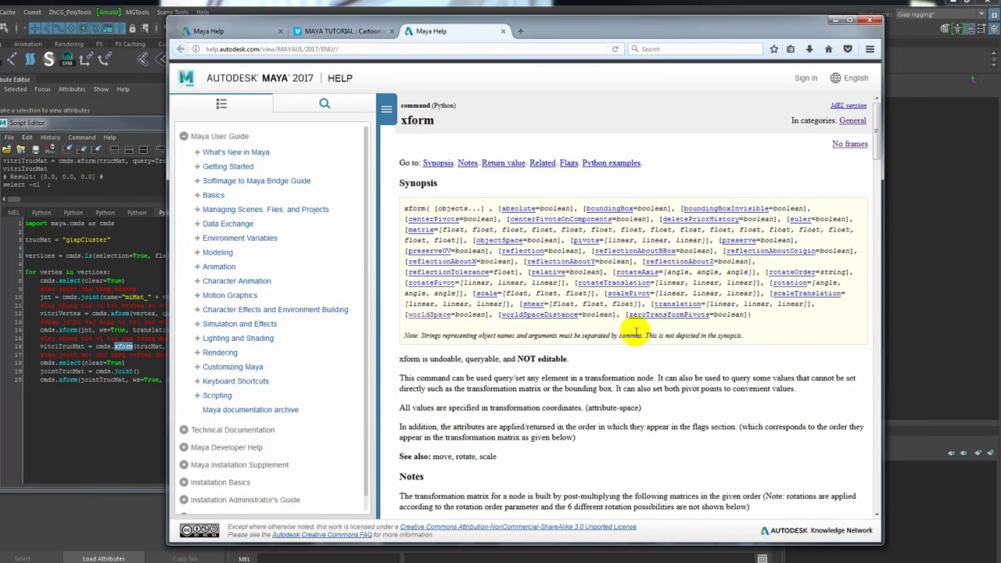
scroll(633, 331, "down", 10)
scroll(632, 327, "down", 5)
scroll(783, 297, "down", 5)
scroll(876, 298, "up", 1)
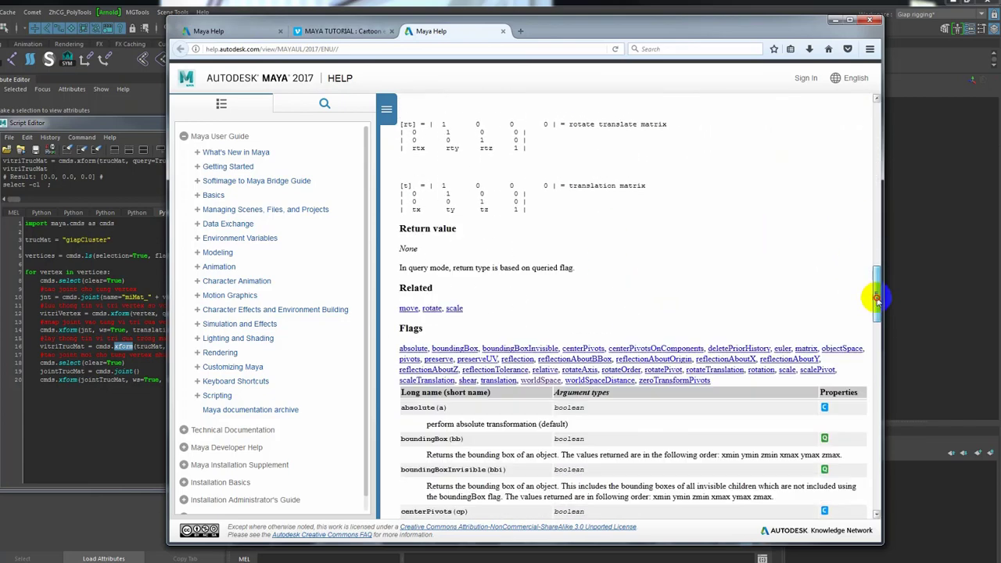
left_click_drag(876, 297, 875, 325)
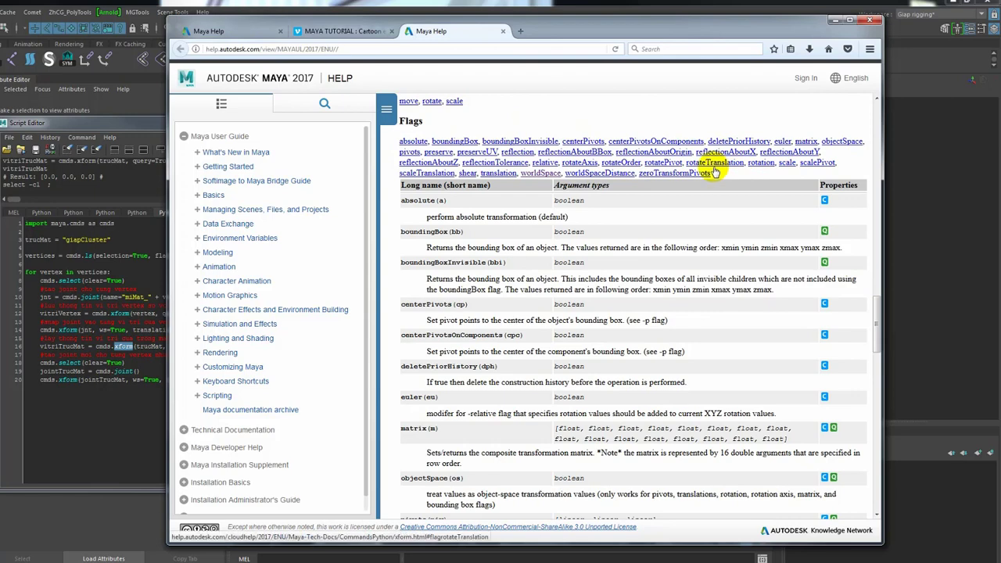
left_click(663, 163)
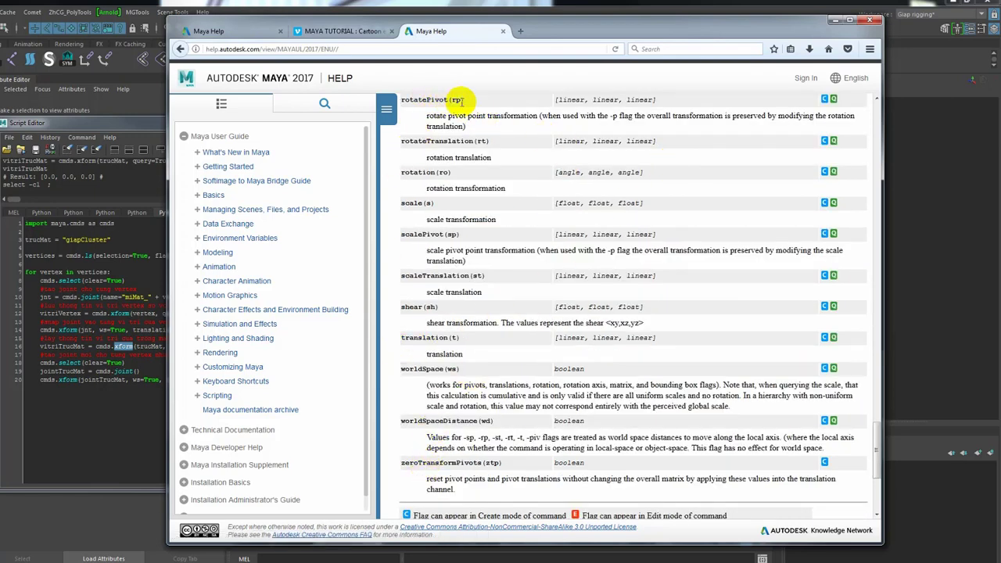
left_click_drag(441, 99, 402, 99)
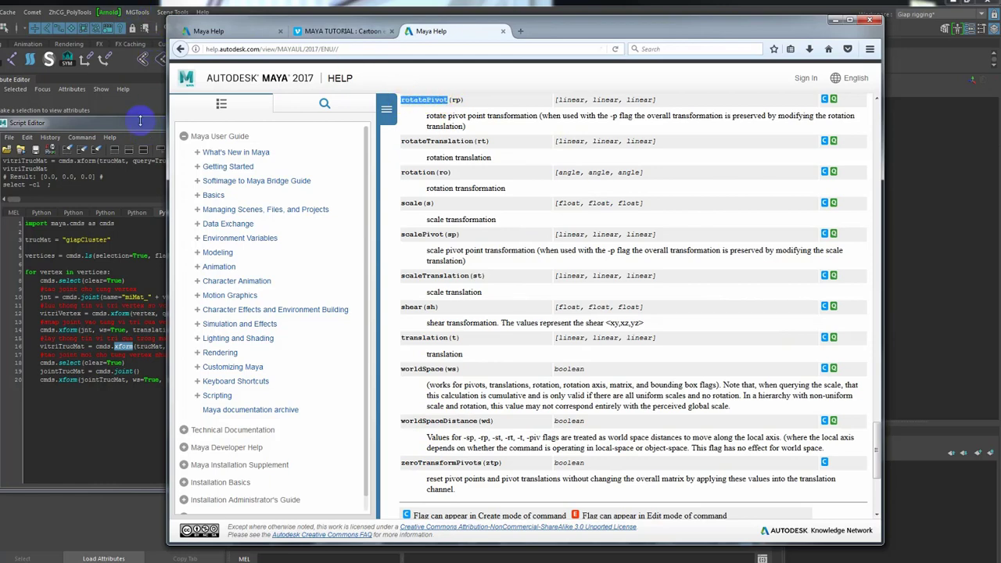
left_click_drag(140, 119, 328, 90)
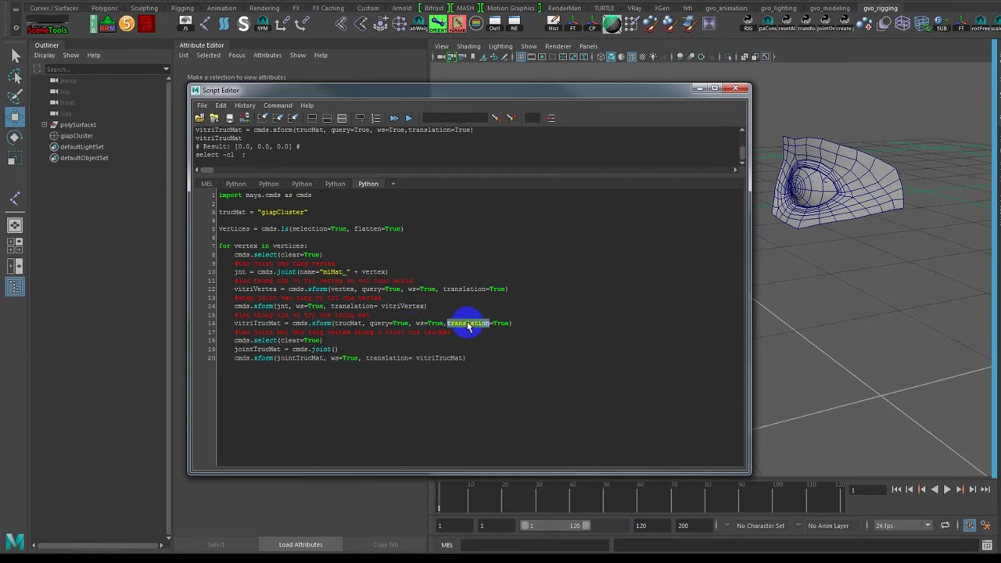
Copy line 16's giapCluster rotatePivot query into blank line 4
left_click_drag(513, 323, 237, 328)
key("ctrl+c")
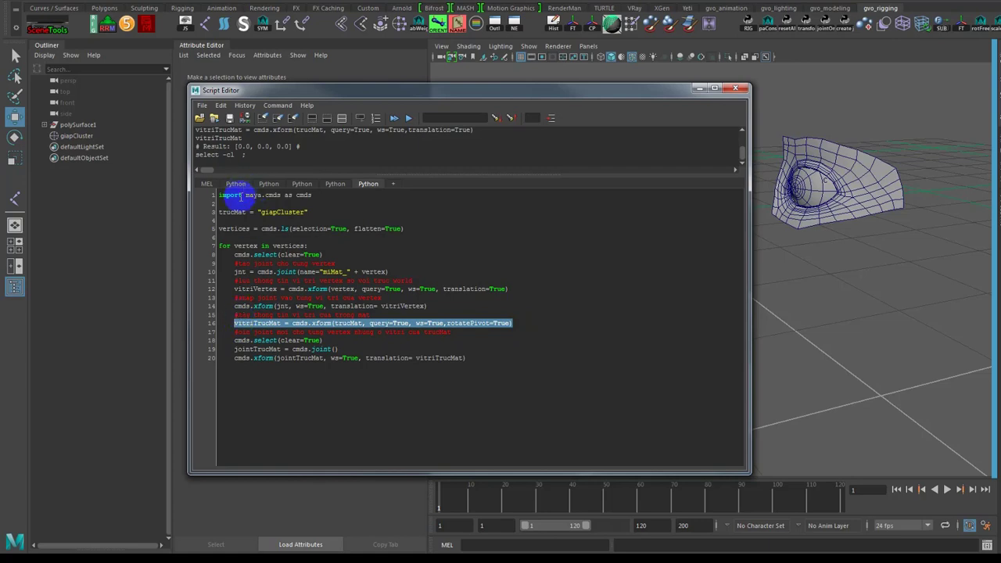
left_click(266, 221)
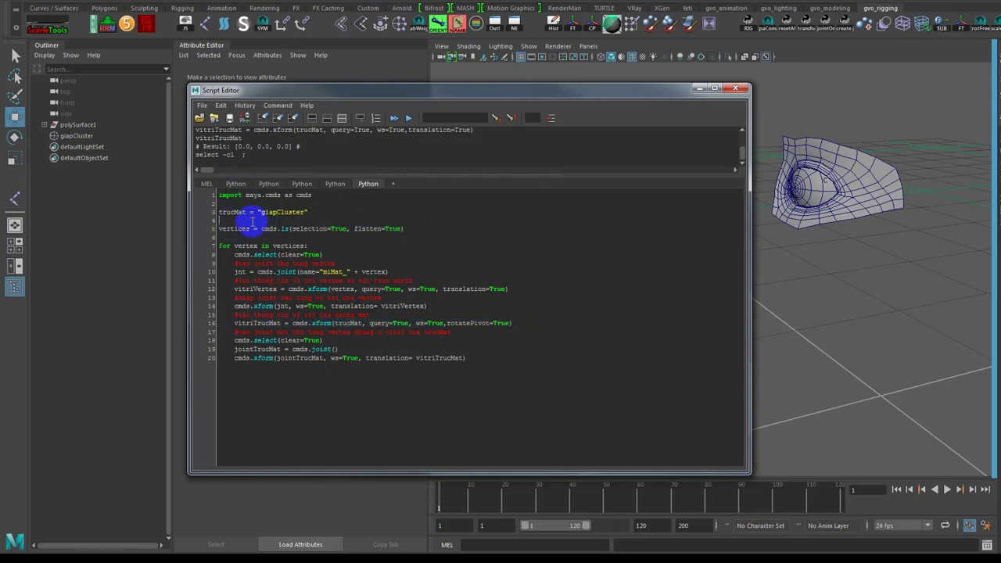
key("ctrl+v")
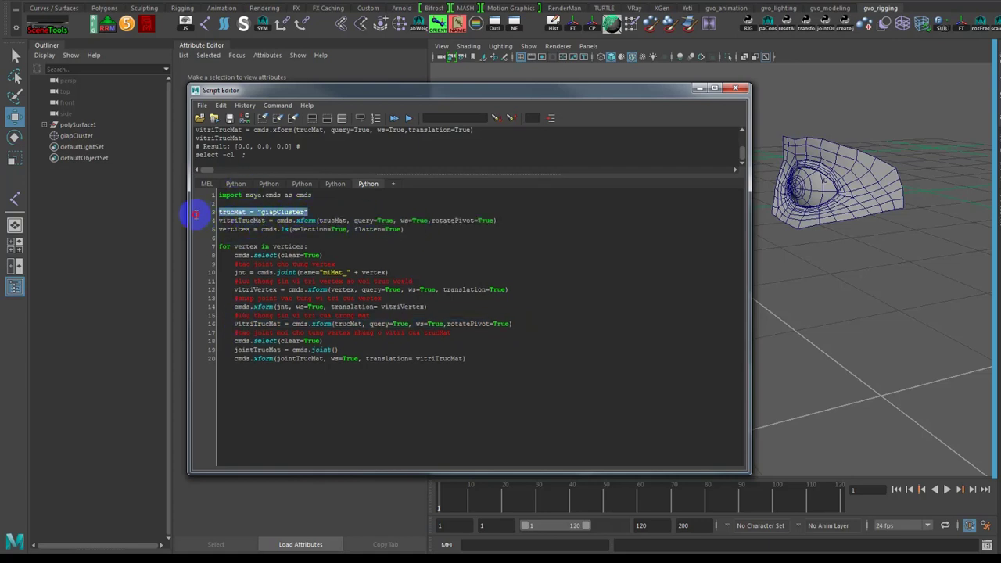
Run lines 3 and 4 and print vitriTrucMat, returning roughly [0.130, 1.355, 0.595]
left_click(406, 117)
left_click(519, 219)
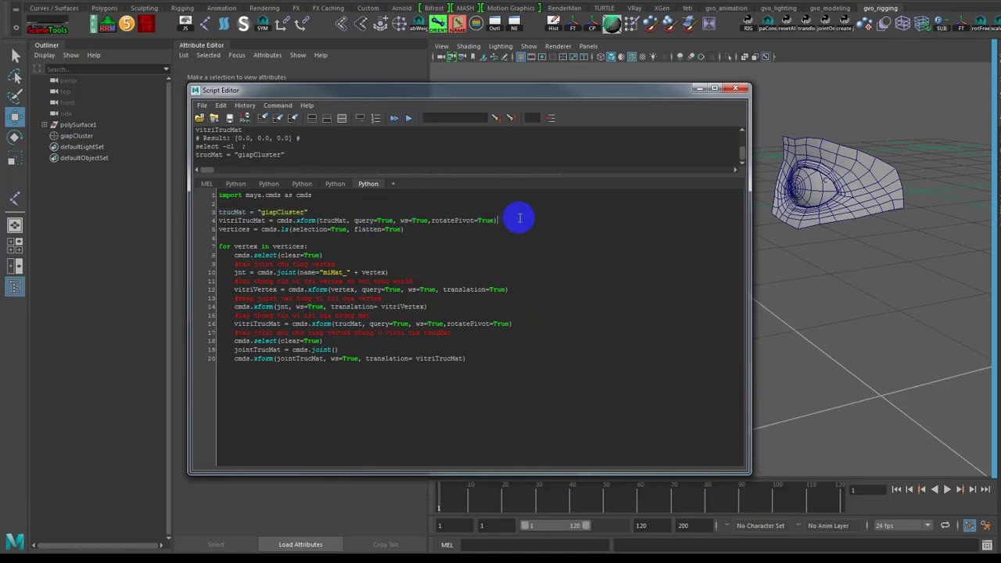
left_click_drag(502, 220, 220, 223)
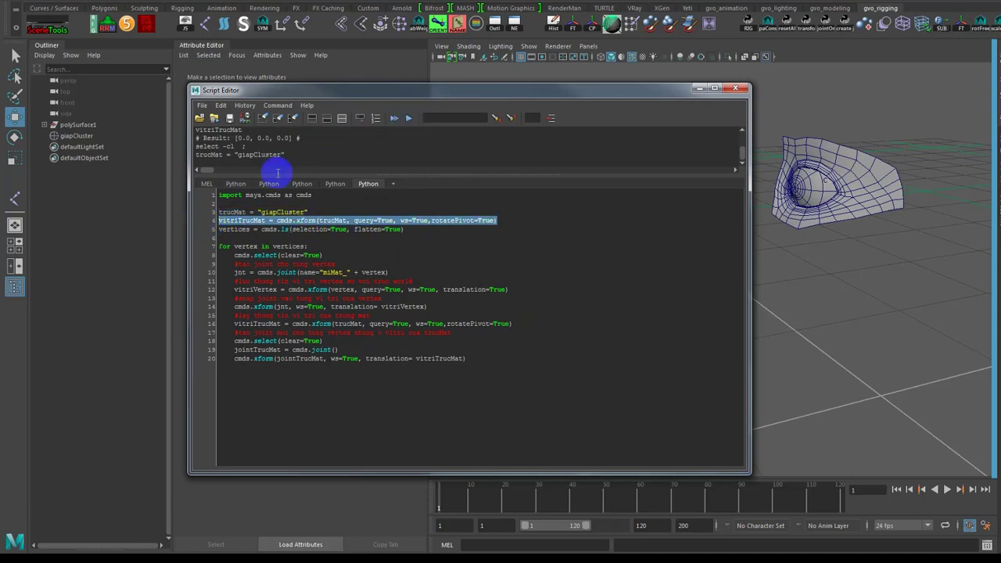
left_click(408, 118)
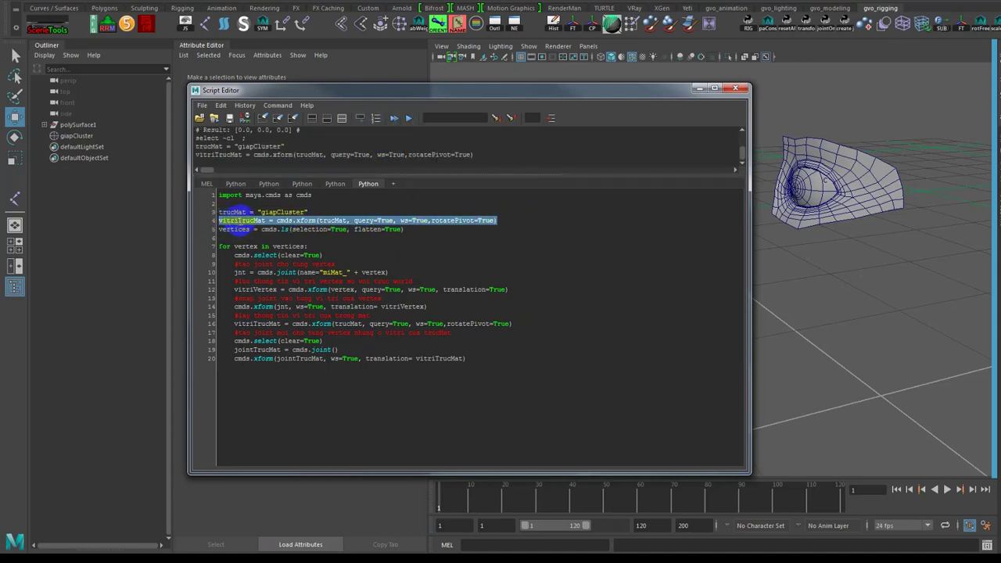
double_click(240, 220)
left_click(408, 118)
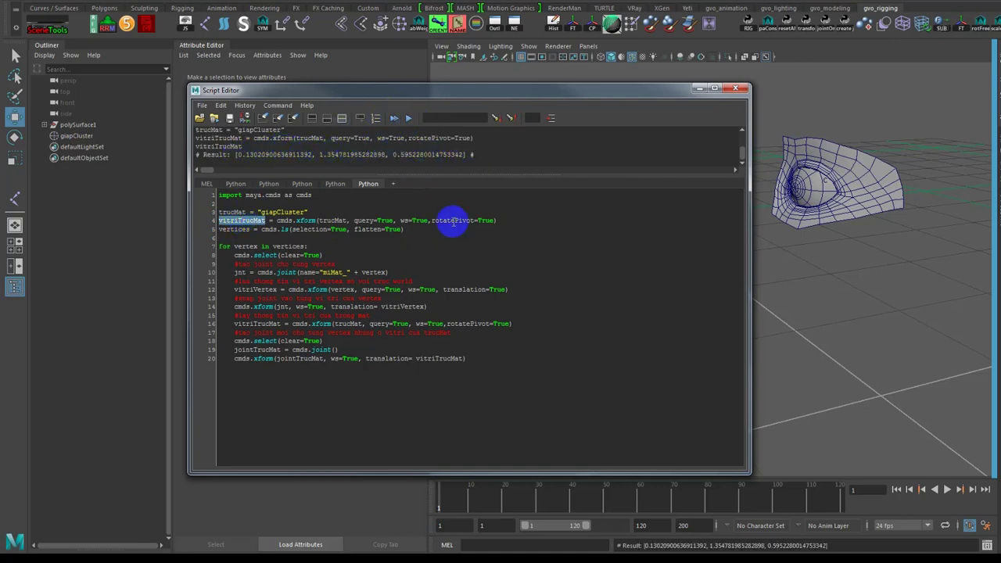
left_click(487, 237)
double_click(466, 323)
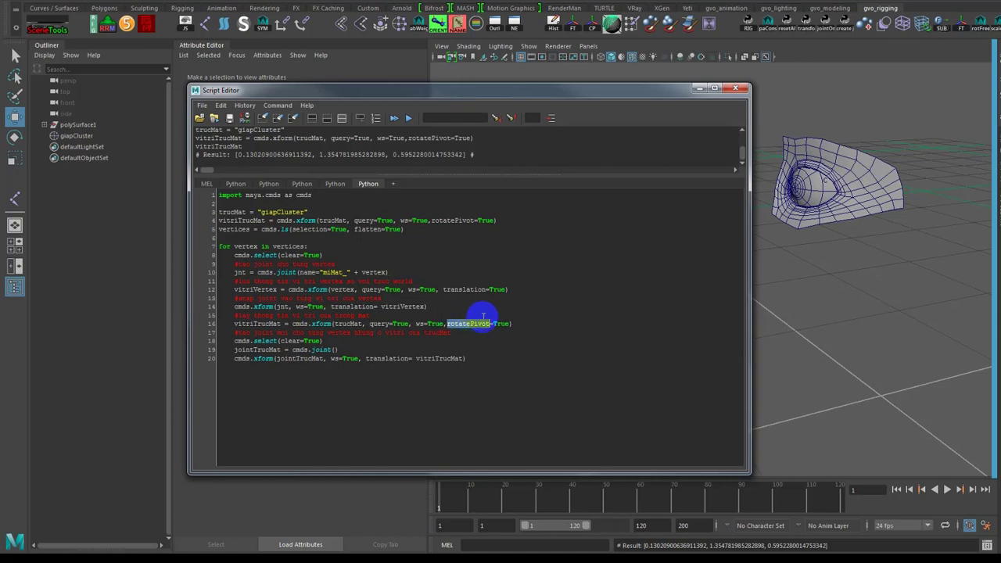
Delete test line 4 and select the eye-opening edge loop as vertices
left_click_drag(497, 220, 207, 222)
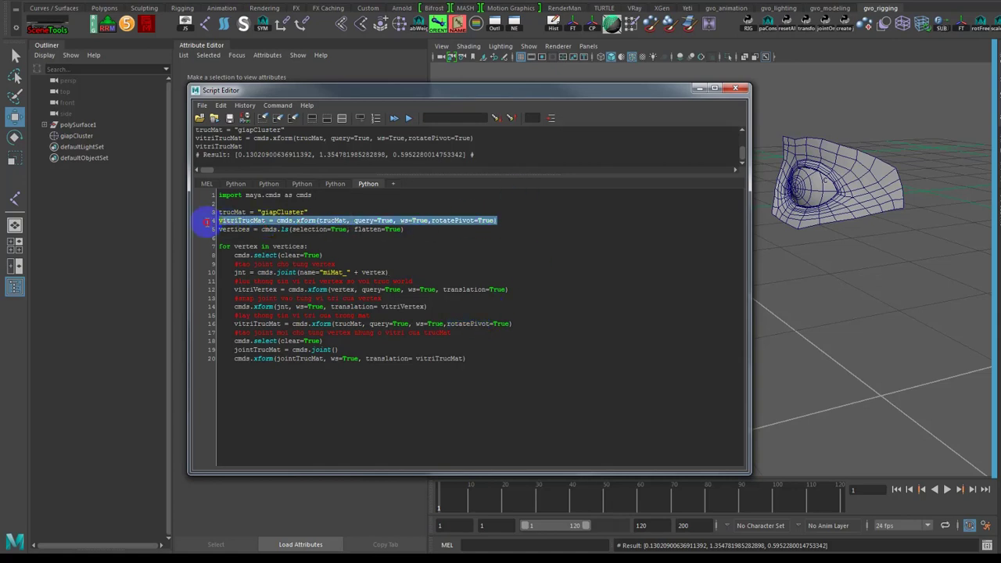
key("BackSpace")
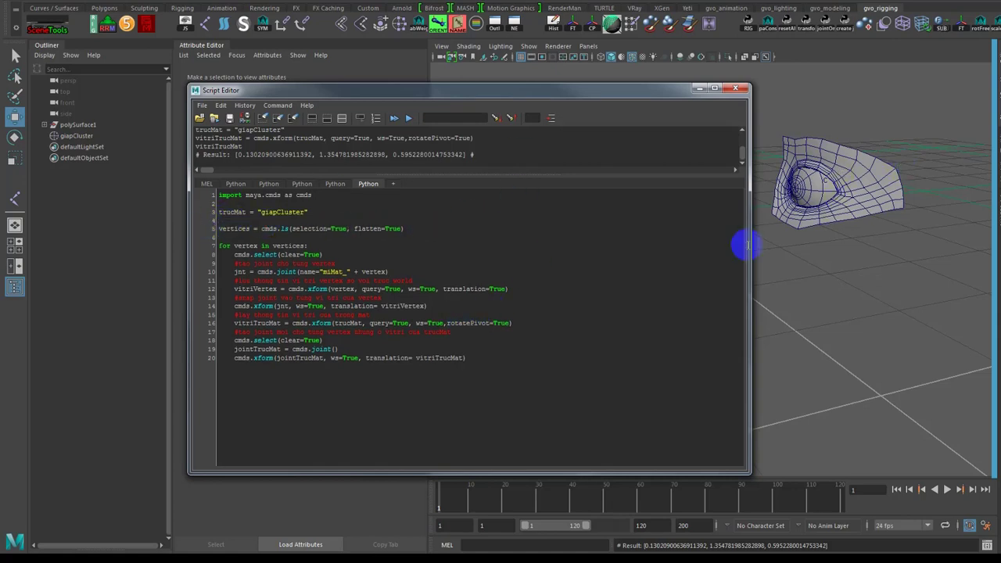
right_click_drag(809, 253, 905, 243, "alt")
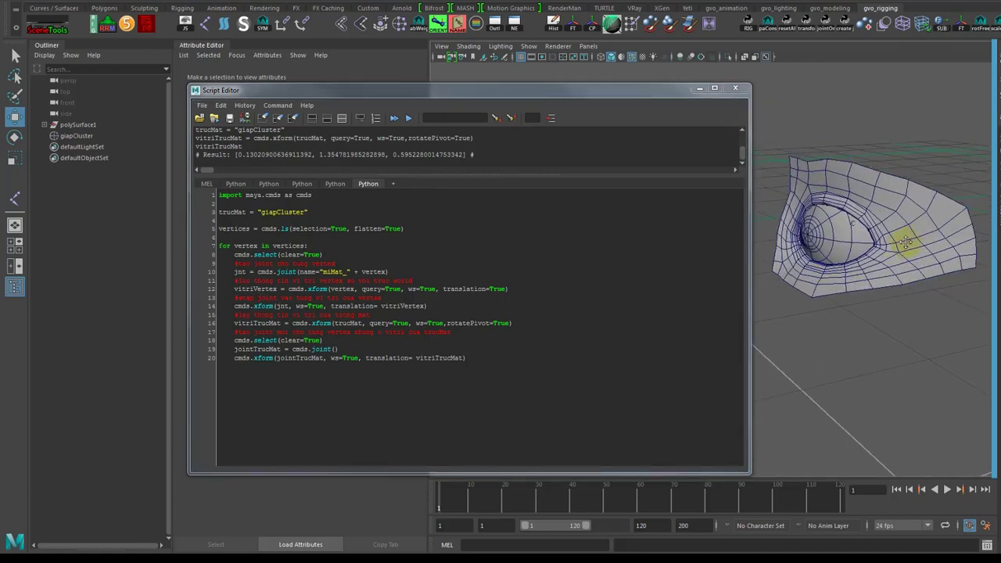
scroll(905, 242, "up", 3)
double_click(829, 226)
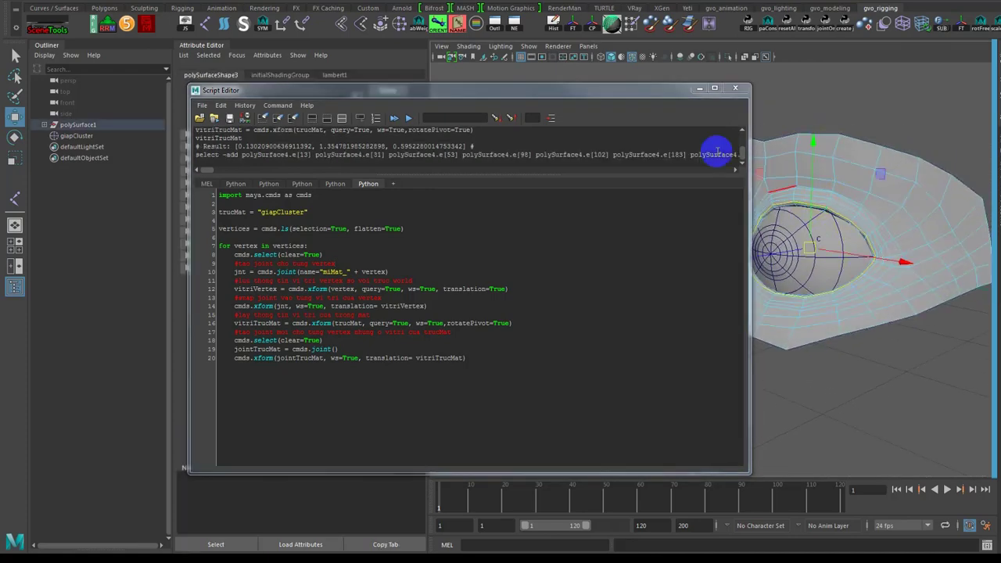
left_click_drag(639, 90, 549, 102)
Run script lines 3–14 as a test, then undo the resulting miMat_ joints
right_click_drag(689, 290, 700, 307, "ctrl")
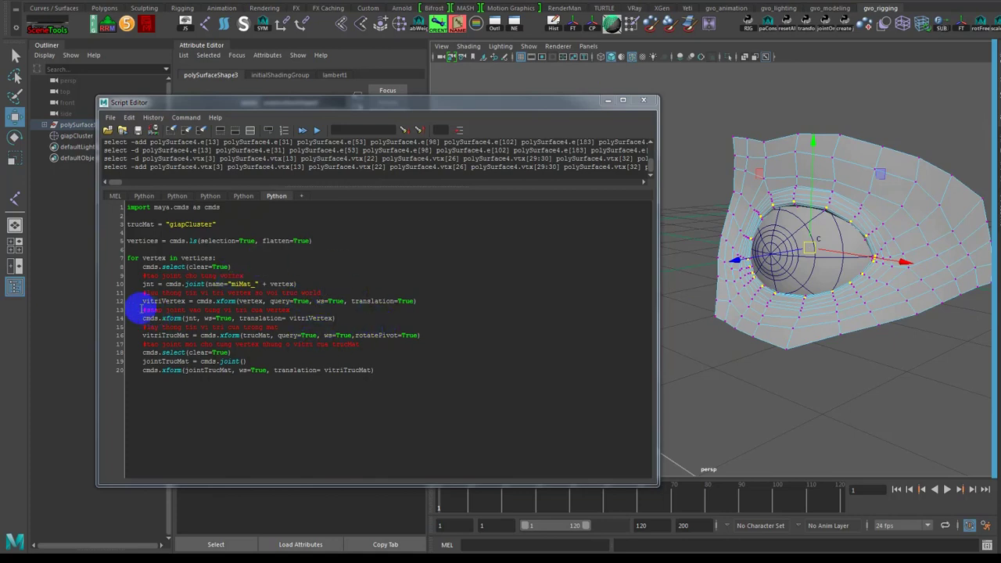
mouse_move(335, 318)
left_mouse_down()
mouse_move(91, 222)
mouse_move(92, 206)
left_mouse_up()
left_click(313, 129)
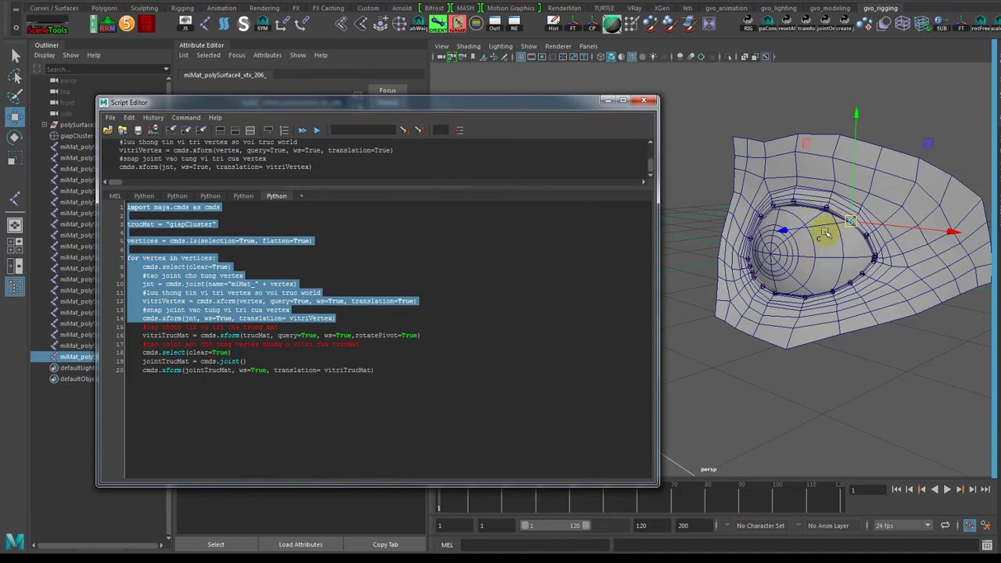
left_click_drag(826, 233, 827, 336, "alt")
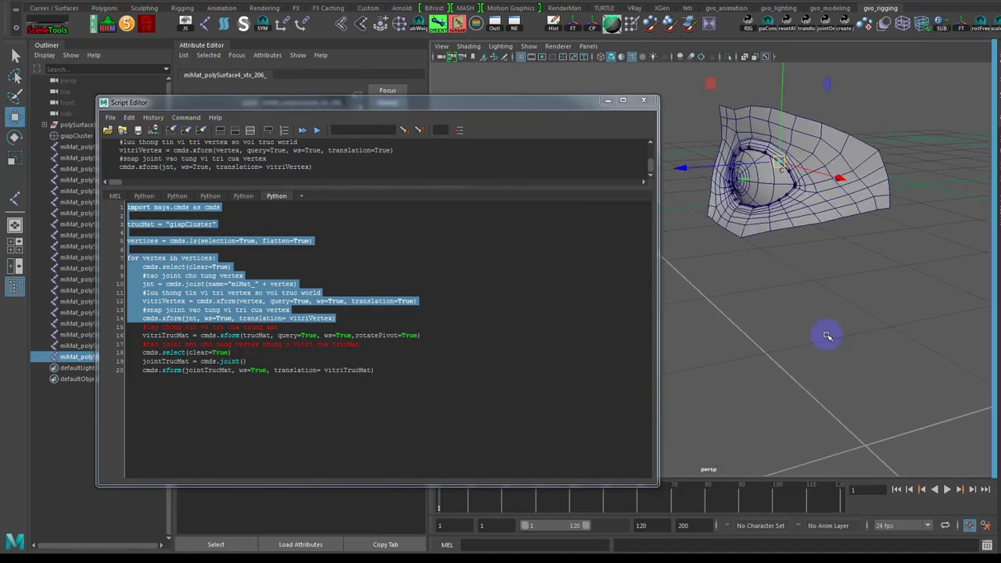
key("ctrl+z")
key("ctrl+z")
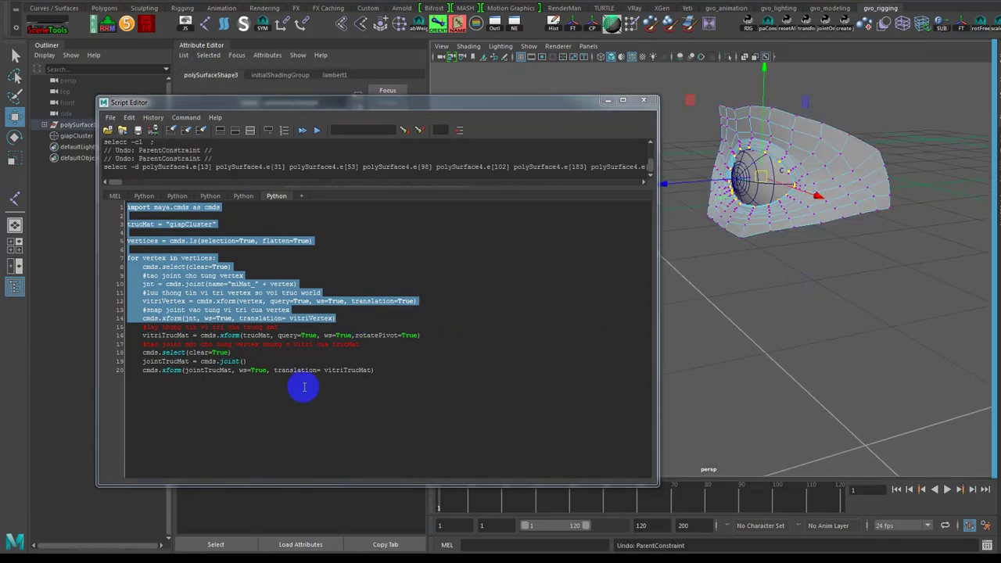
Run the full 20-line script and inspect the new eyelid and centre joints
left_click_drag(375, 370, 98, 208)
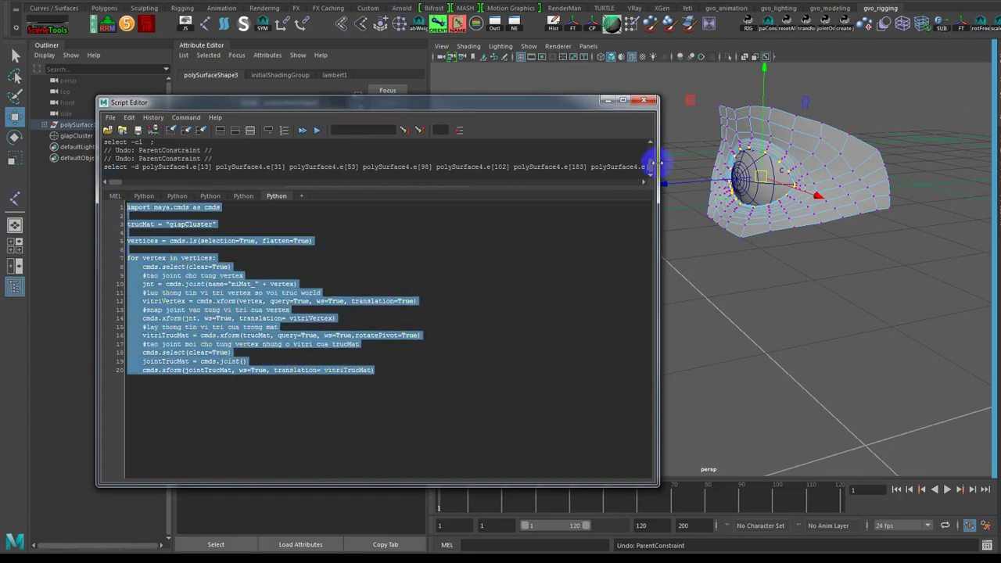
left_click(317, 129)
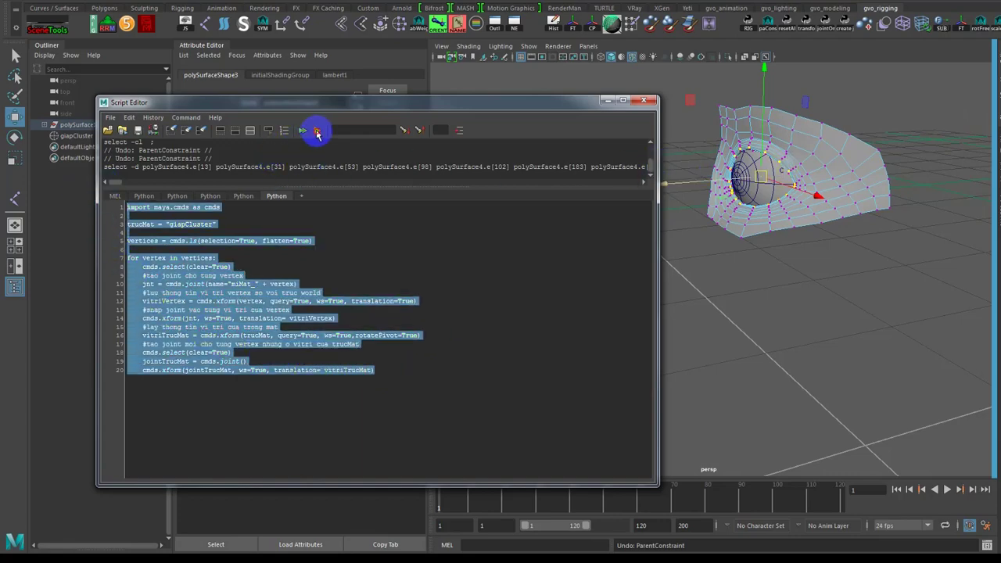
mouse_move(688, 195)
left_mouse_down("alt")
mouse_move(775, 228)
mouse_move(786, 253)
left_mouse_up("alt")
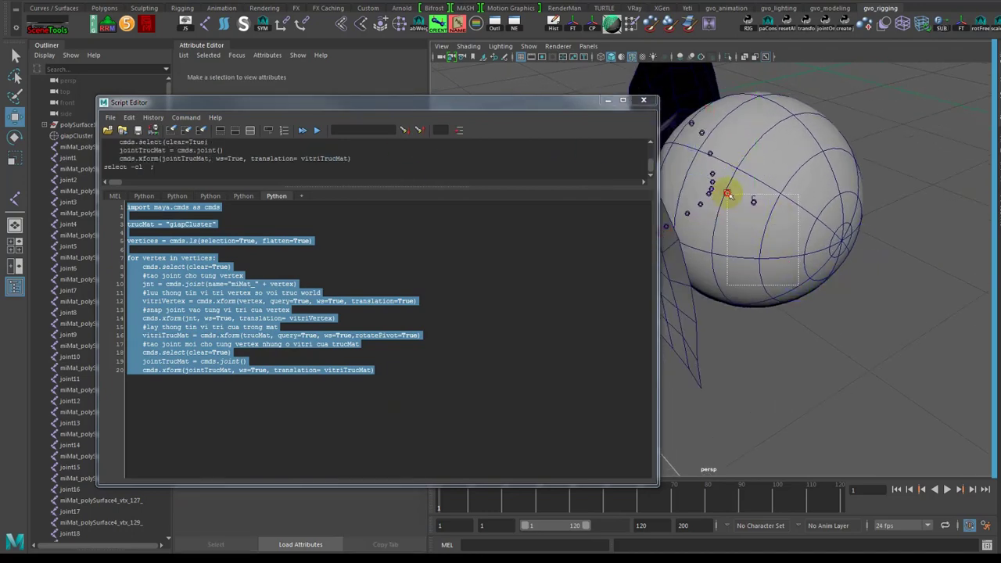
left_click_drag(726, 195, 721, 178)
left_click_drag(190, 103, 297, 86)
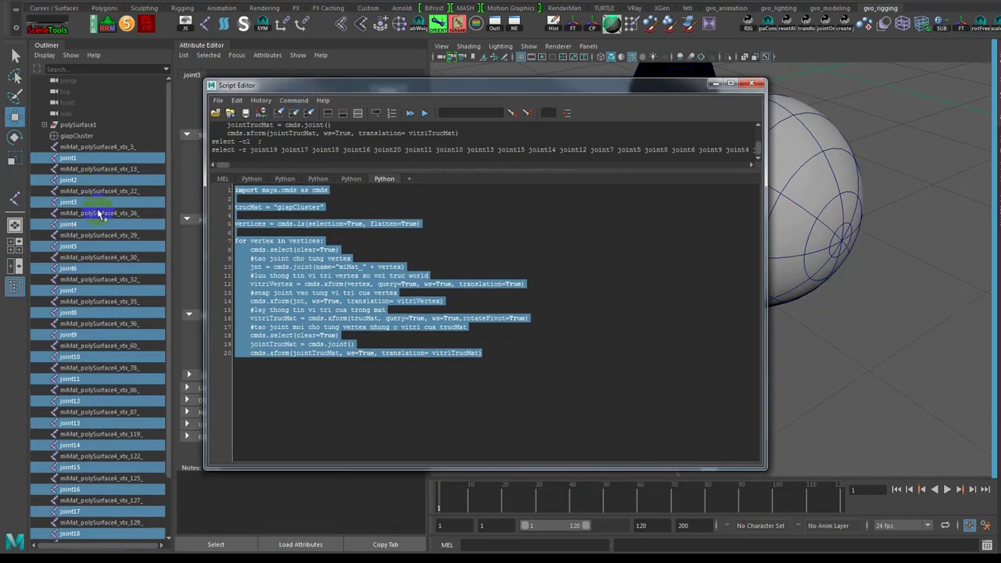
left_click_drag(675, 86, 557, 91)
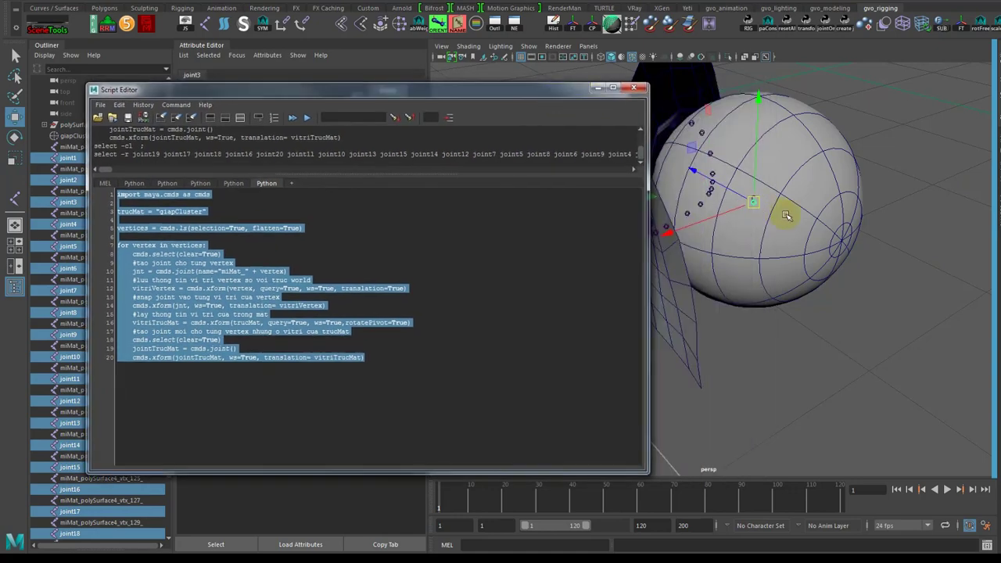
mouse_move(787, 240)
left_mouse_down("alt")
mouse_move(866, 305)
mouse_move(775, 275)
left_mouse_up("alt")
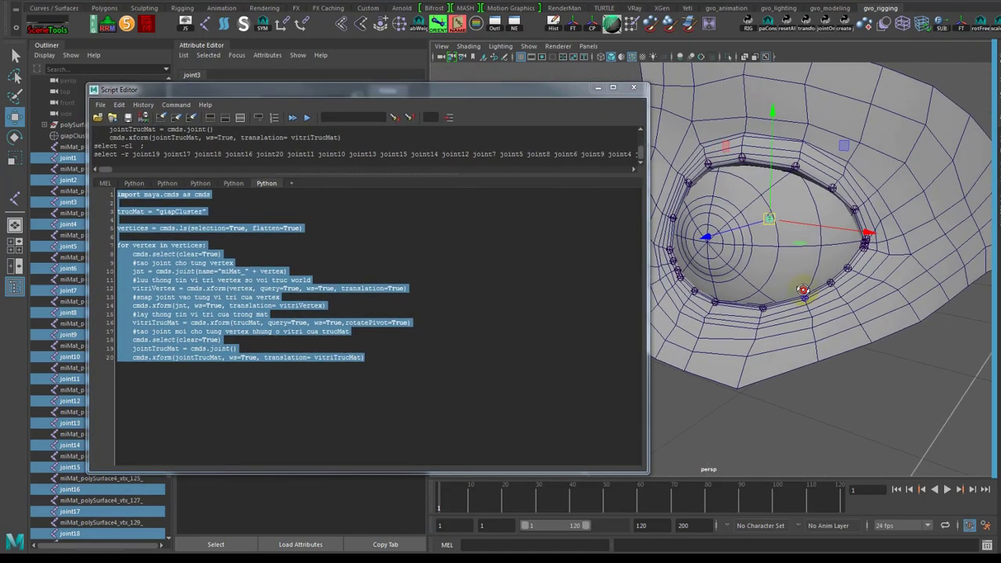
left_click(762, 143)
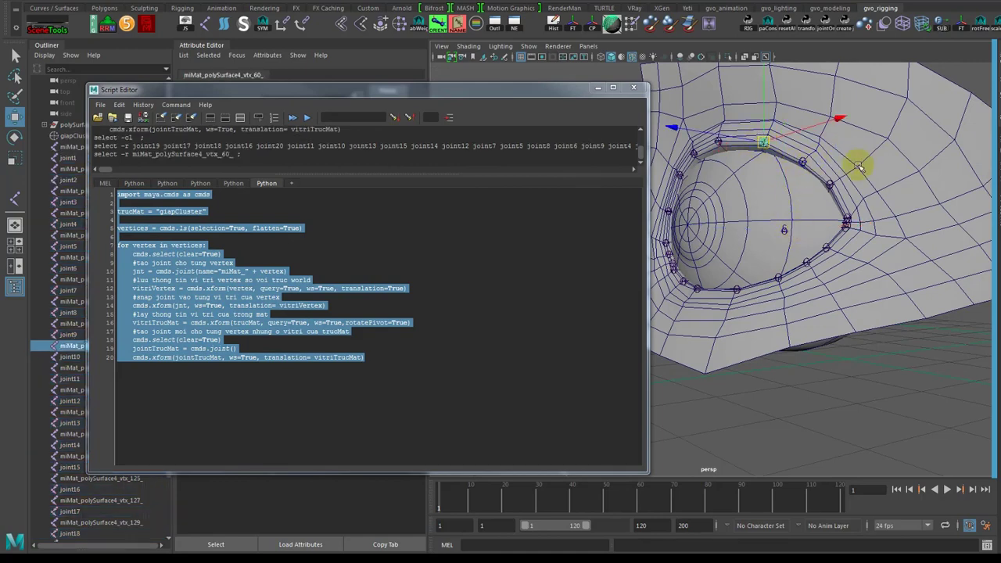
left_click(507, 382)
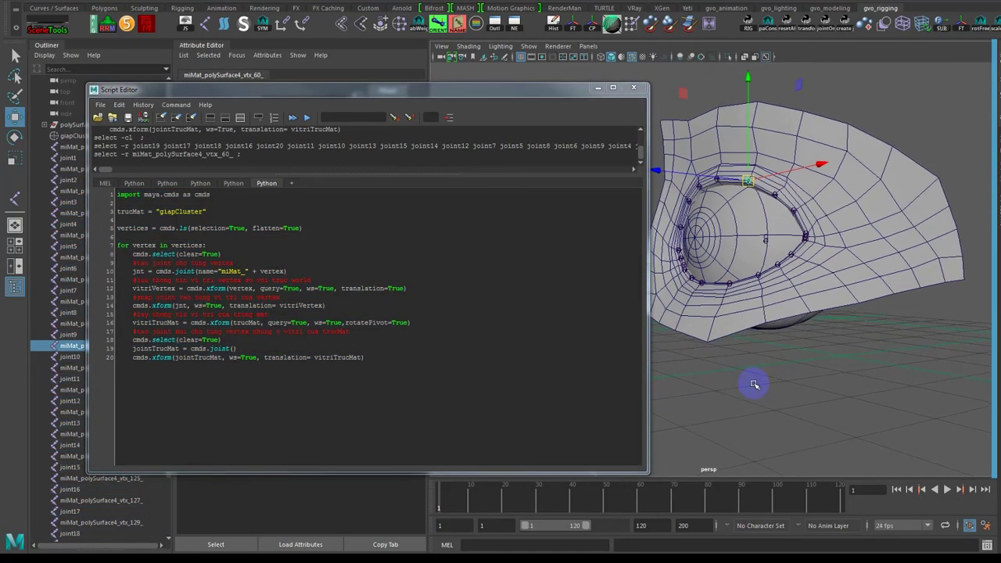
Add cmds.parent(jnt, jointTrucMat) inside the loop and select the eyelid rim vertices
key("ctrl+z")
key("ctrl+z")
key("ctrl+z")
key("ctrl+z")
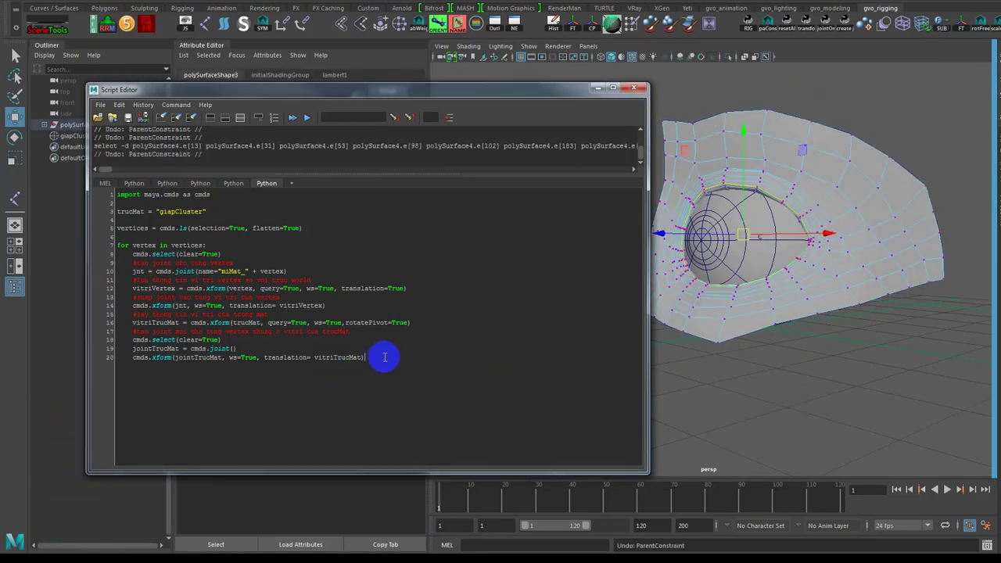
scroll(745, 182, "up", 2)
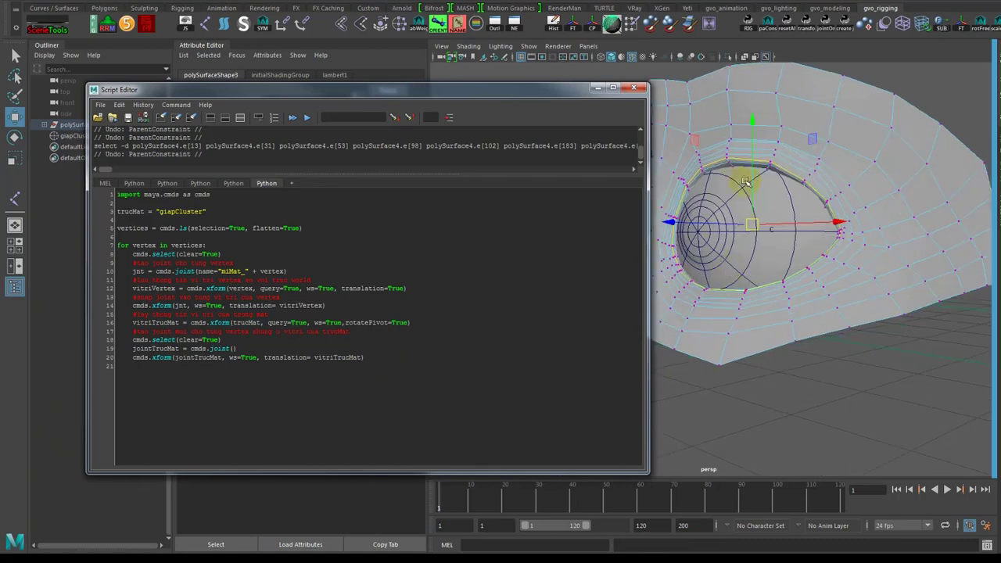
left_click(317, 369)
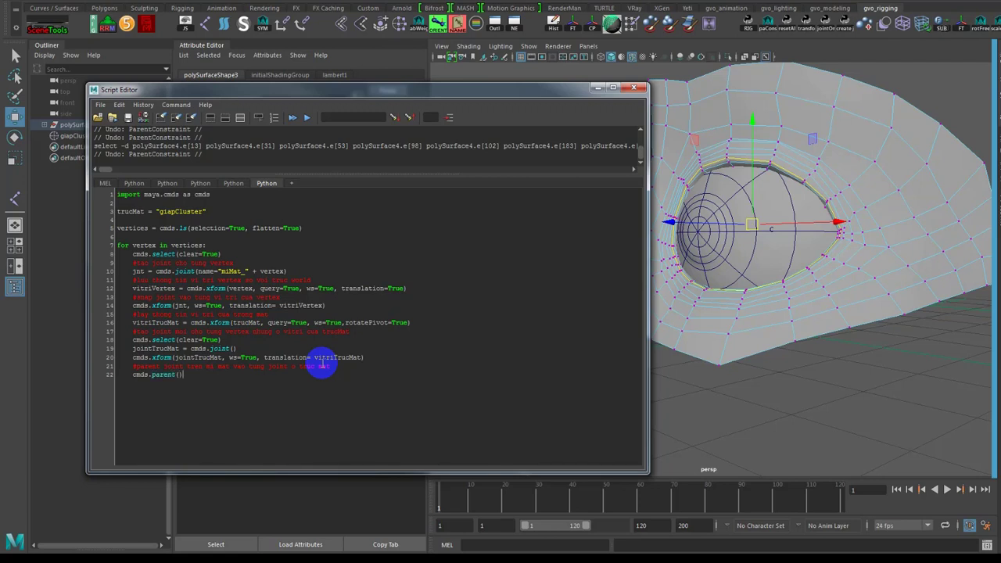
key("Left")
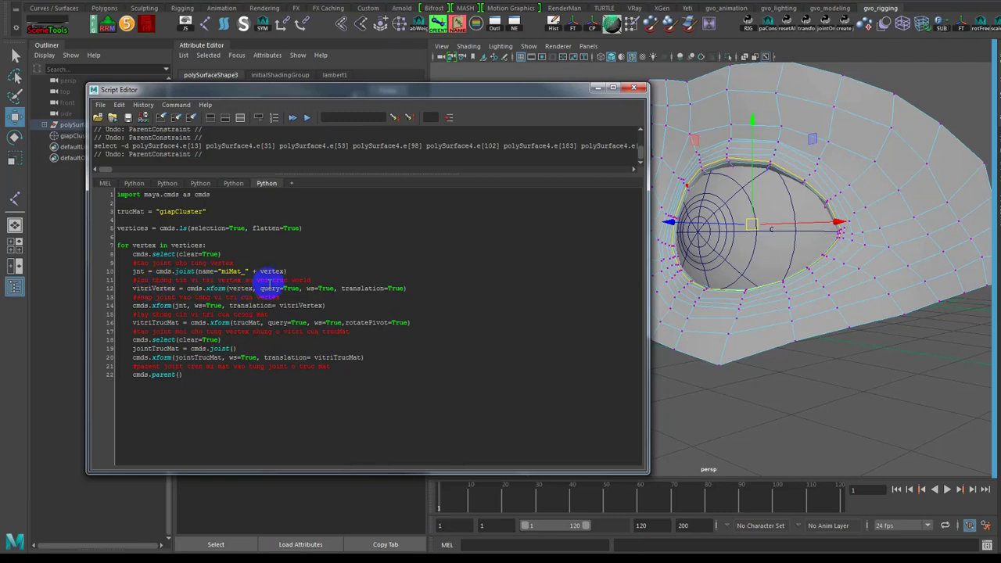
double_click(154, 288)
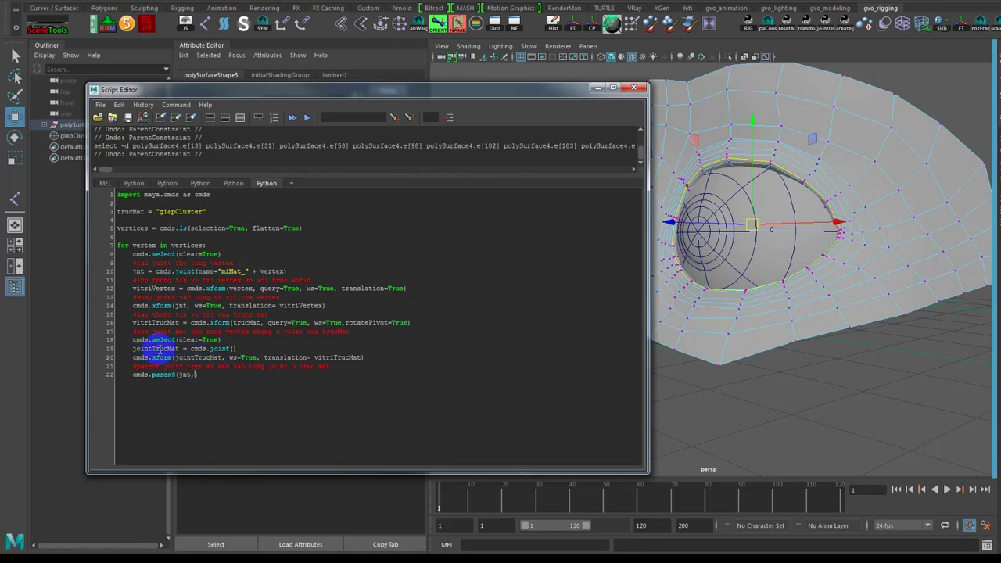
left_click(195, 375)
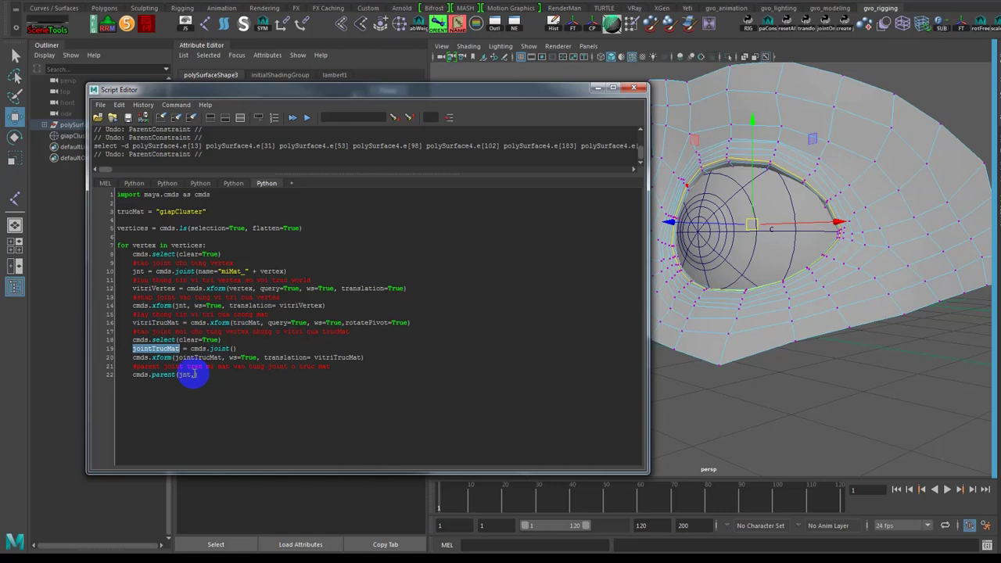
left_click(192, 375)
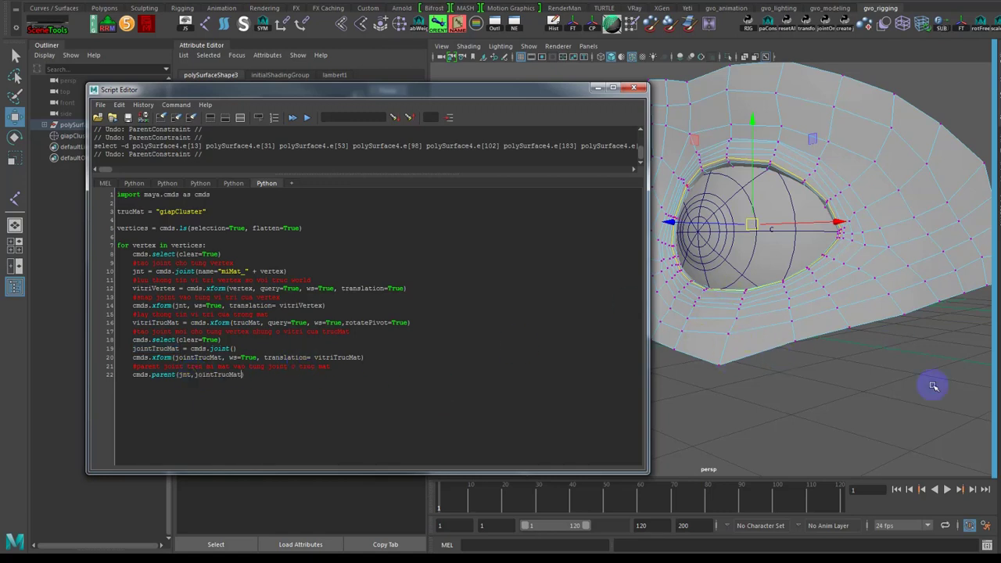
left_click(809, 323)
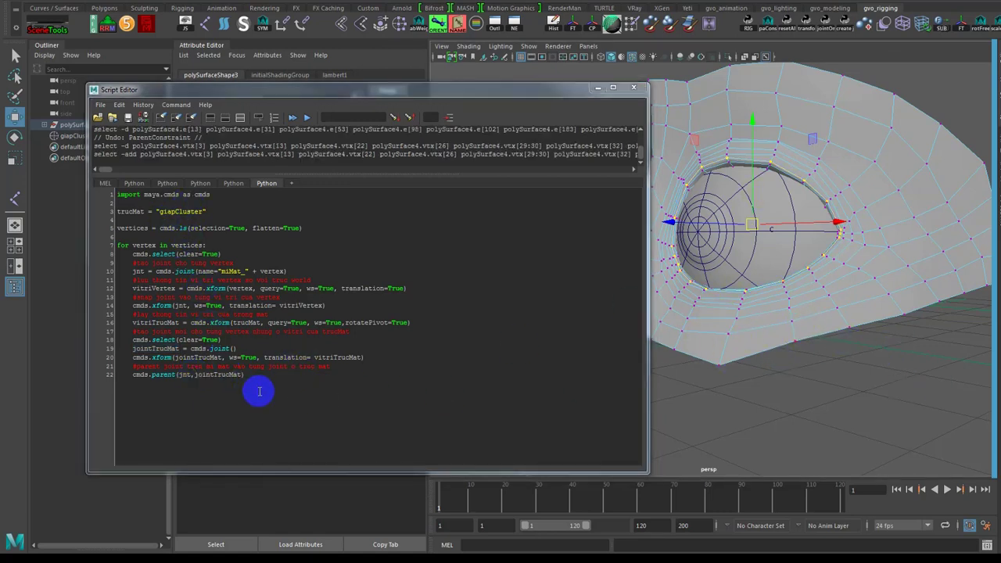
Run the whole script, then test-move joint10 and joint20 and undo each move
mouse_move(259, 391)
left_mouse_down()
mouse_move(107, 279)
mouse_move(115, 192)
left_mouse_up()
left_click(308, 118)
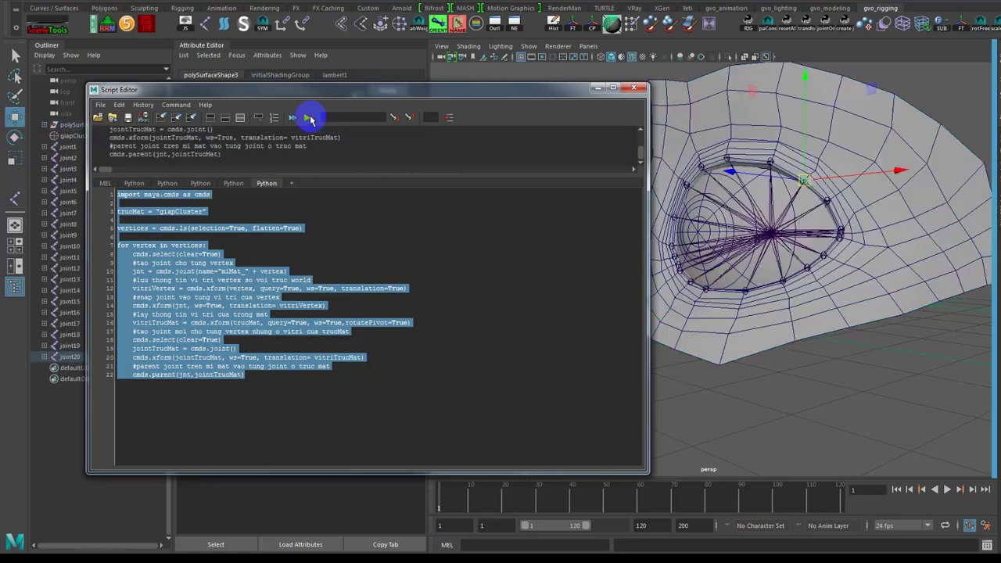
left_click(790, 244)
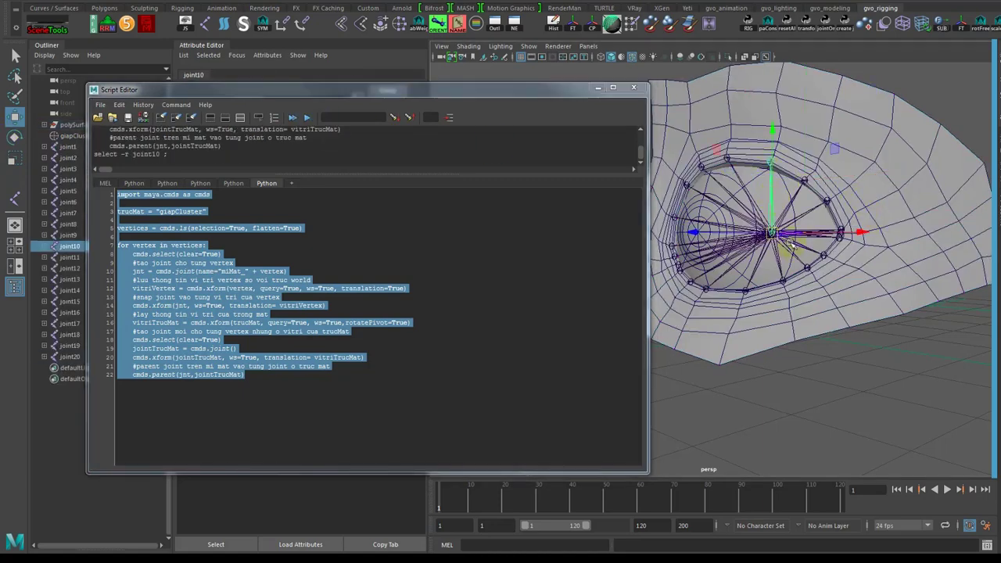
left_click_drag(774, 238, 772, 190)
key("ctrl+z")
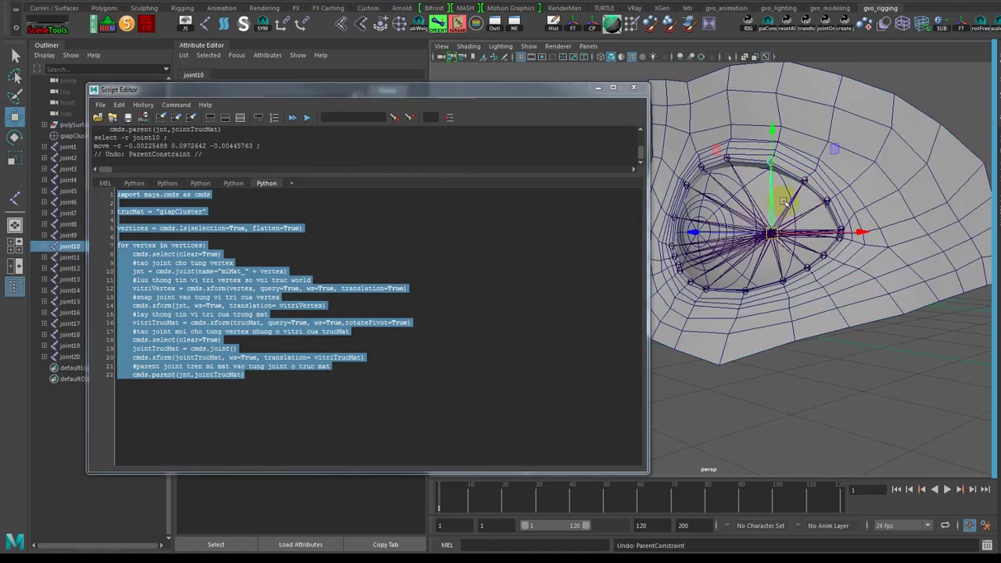
left_click(780, 228)
left_click_drag(774, 235, 782, 180)
key("ctrl+z")
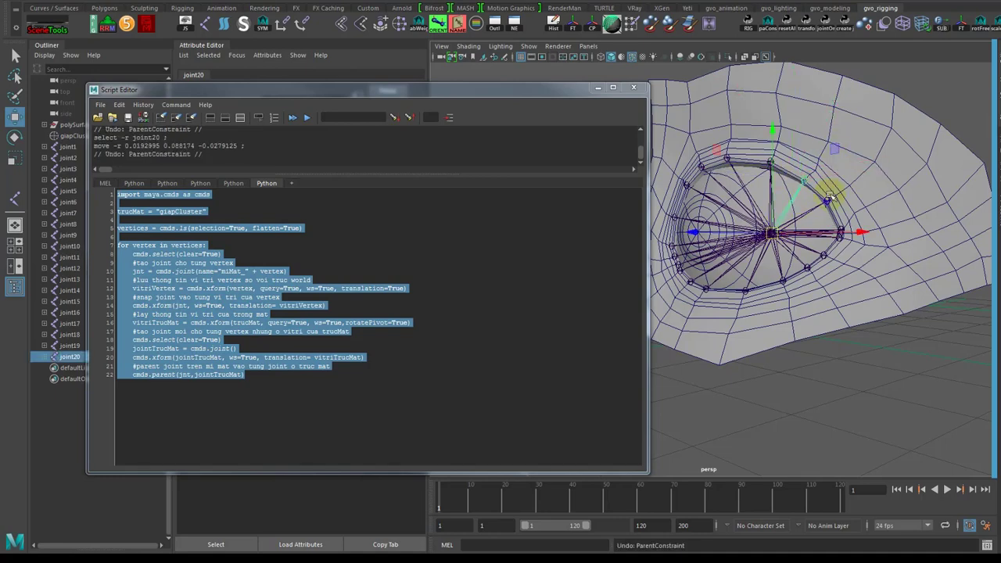
Close the Script Editor and orbit around the eye to check the joints and giapCluster
left_click(294, 386)
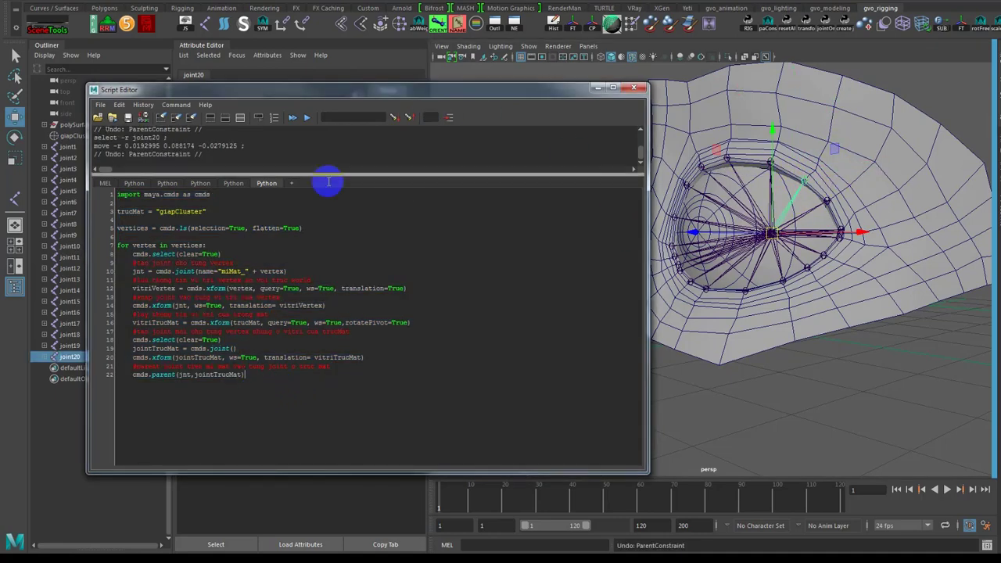
left_click_drag(266, 385, 34, 143)
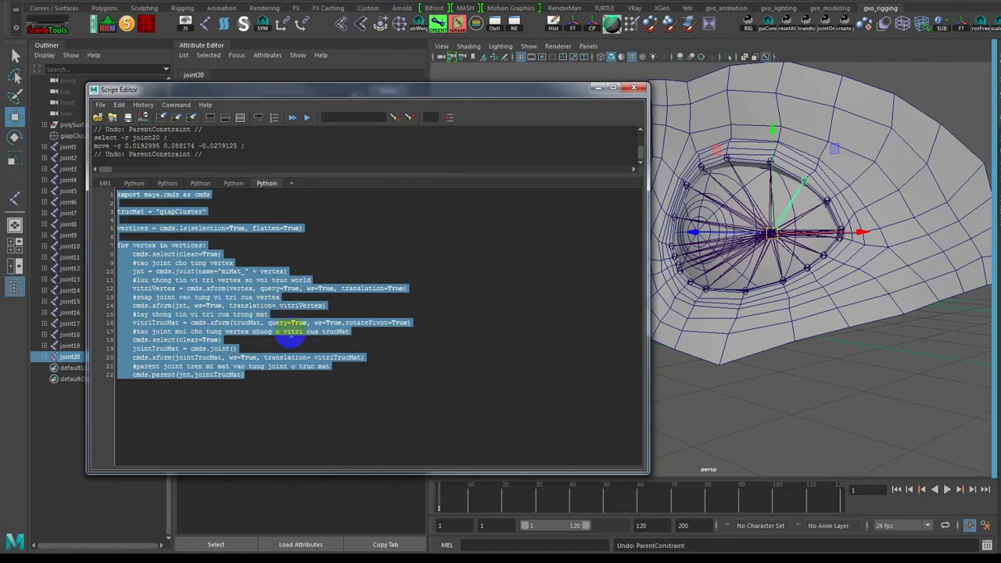
left_click(319, 369)
left_click(601, 87)
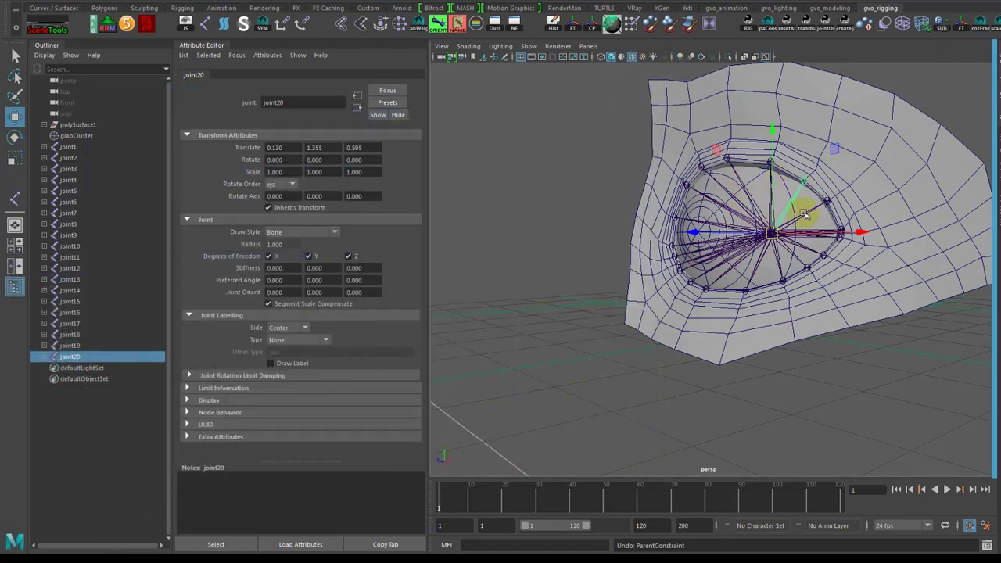
left_click_drag(634, 110, 713, 227, "alt")
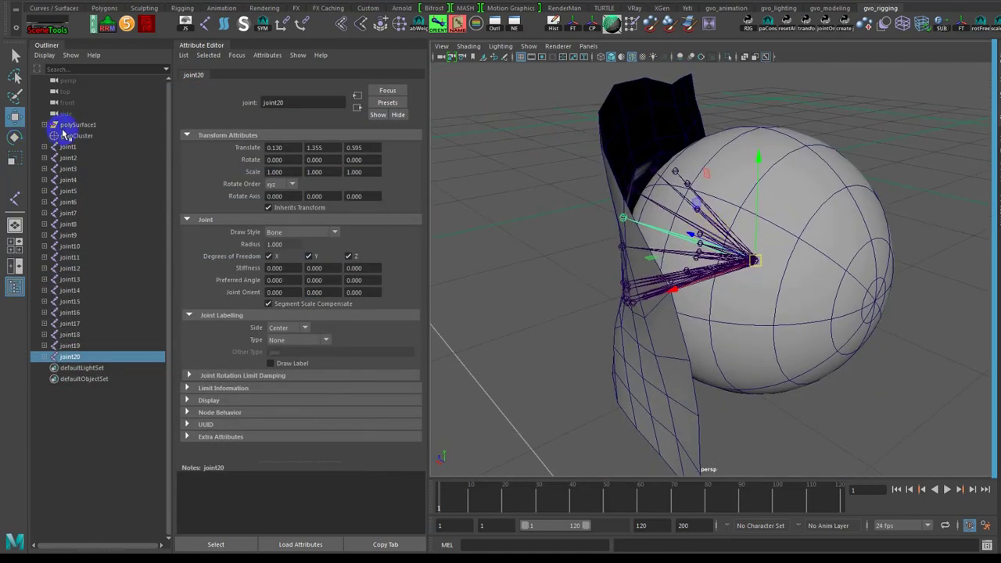
left_click_drag(615, 249, 595, 264, "alt")
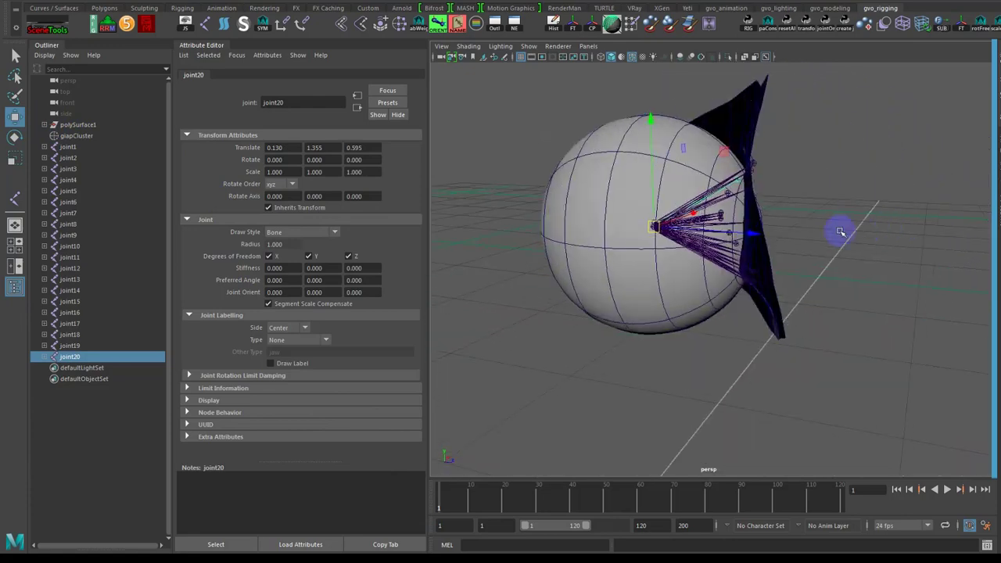
double_click(78, 135)
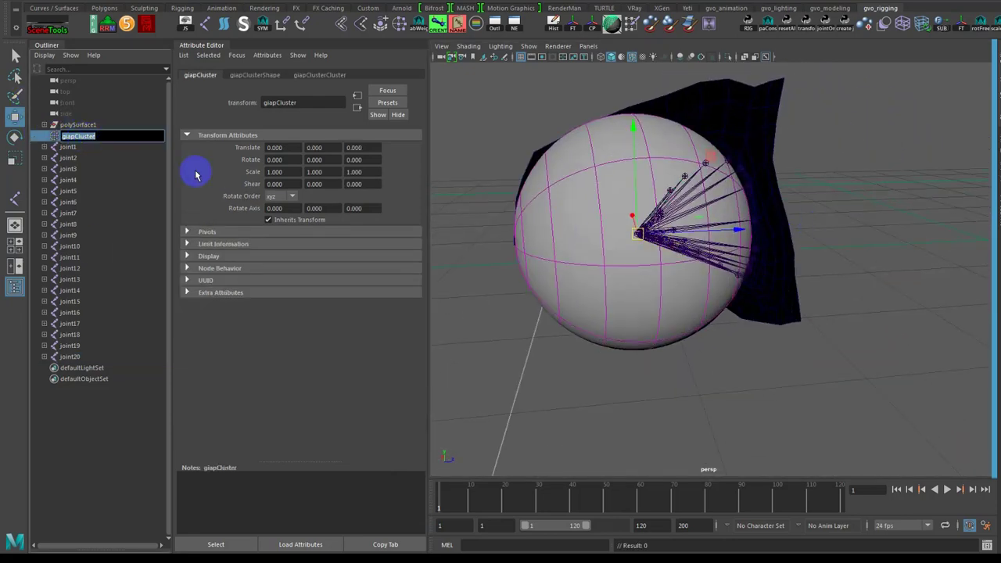
left_click(987, 546)
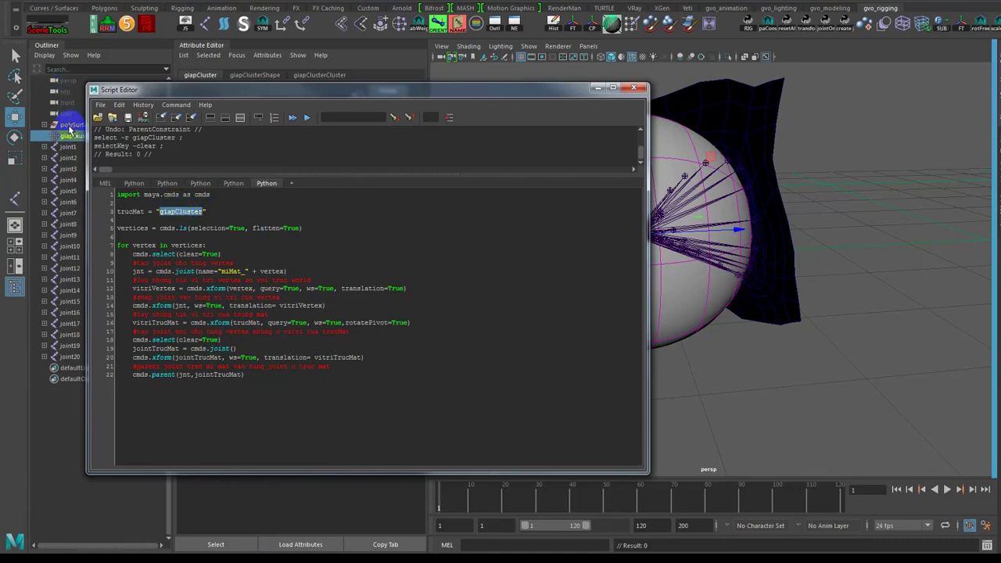
left_click(596, 88)
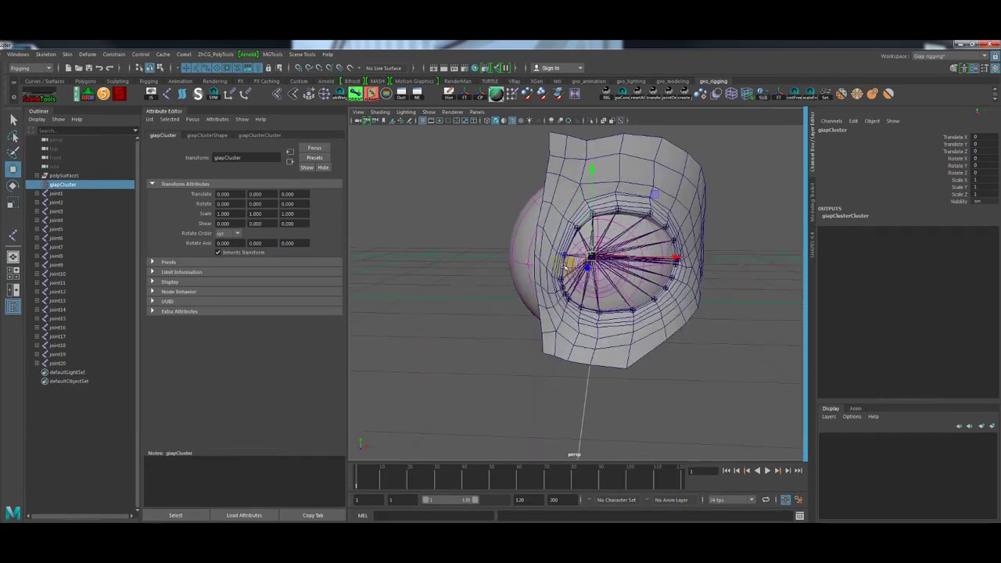
mouse_move(668, 358)
right_mouse_down("alt")
mouse_move(597, 353)
mouse_move(624, 371)
right_mouse_up("alt")
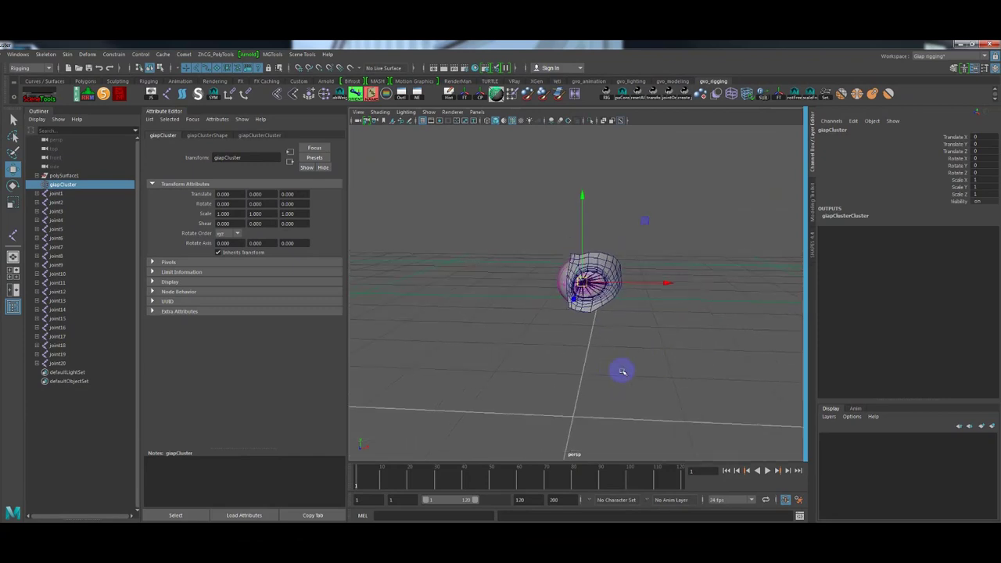
Create a new joint from the MEL line and rename it dummy_joint
left_click(566, 347)
type("joint")
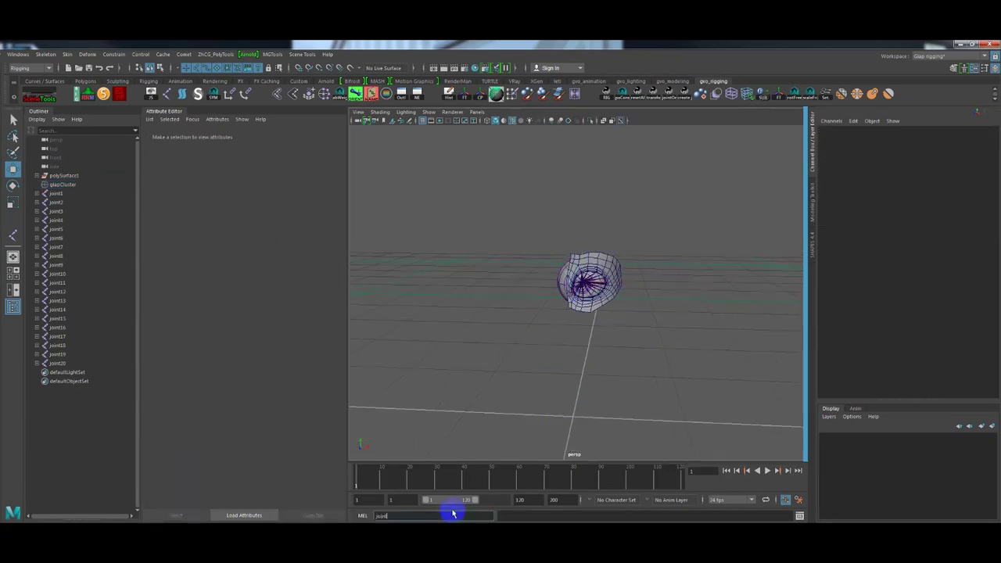
key("Return")
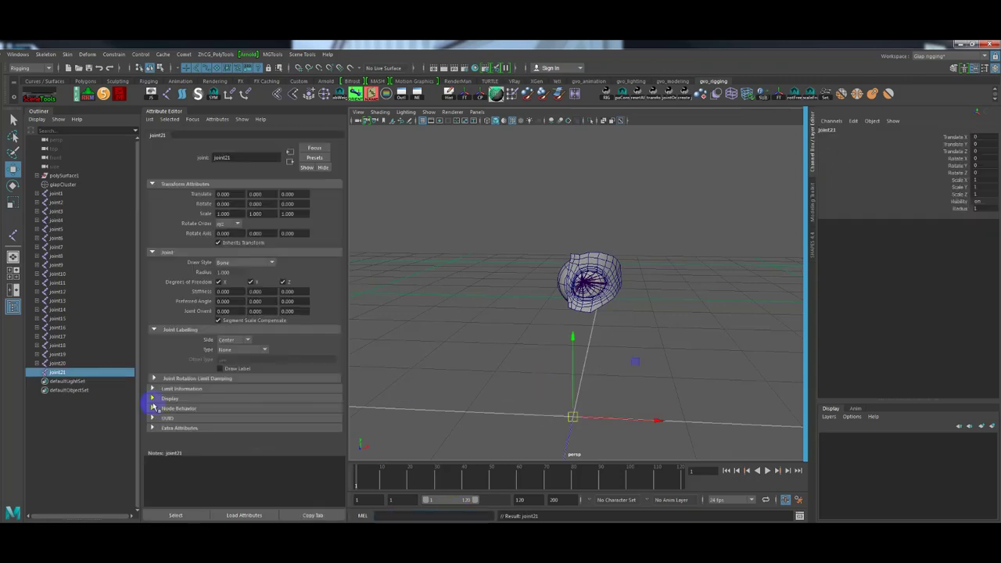
double_click(59, 372)
type("dummy_joi")
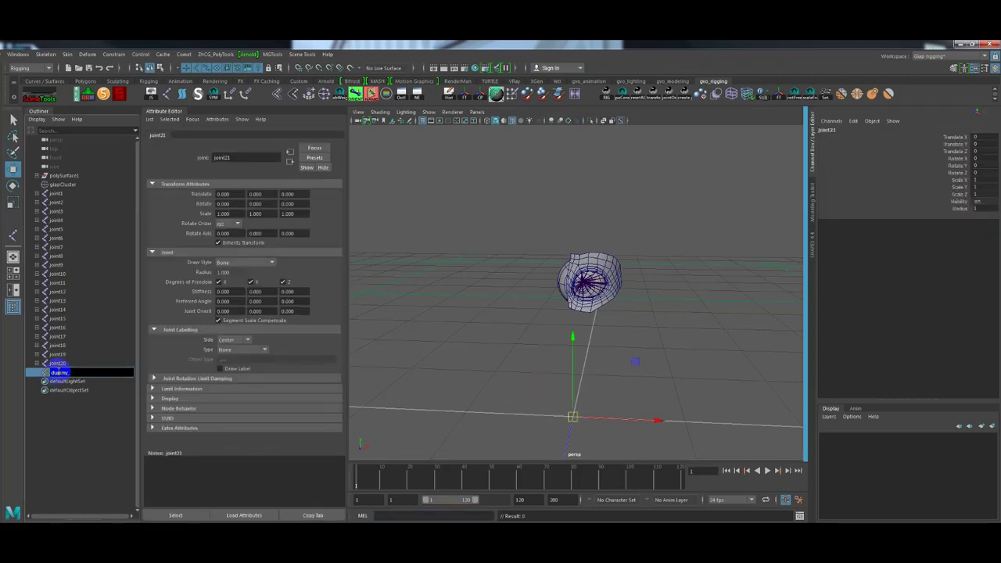
type("nt")
key("Return")
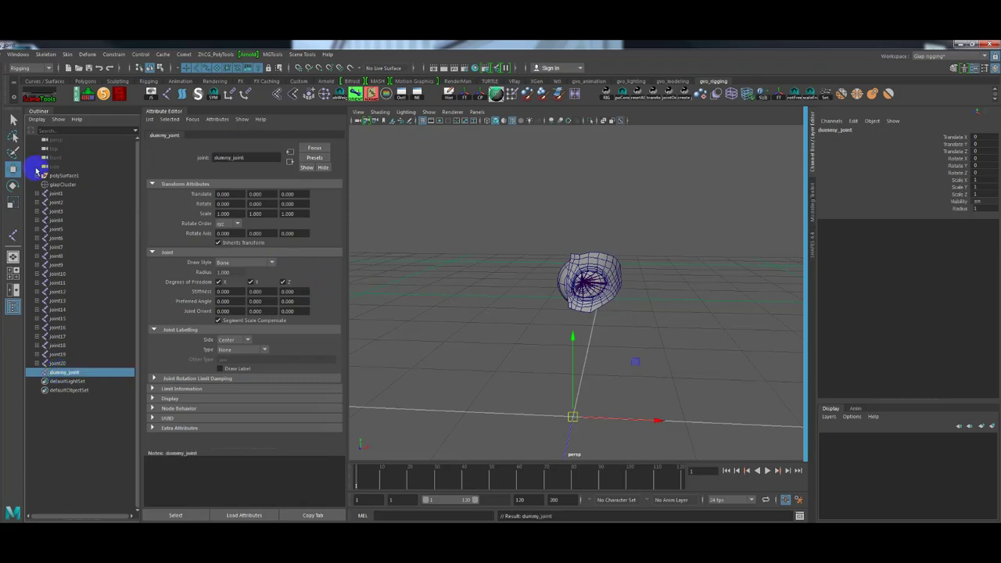
Group joint1–joint20 under group1 and frame the eye to review them
left_click(54, 194)
left_click(58, 363, "shift")
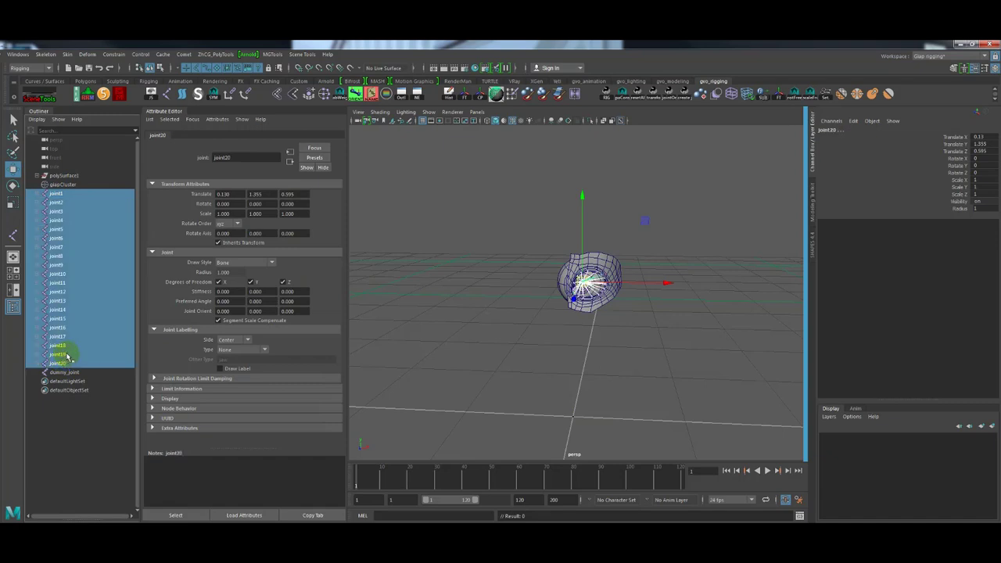
key("ctrl+g")
left_click(37, 205)
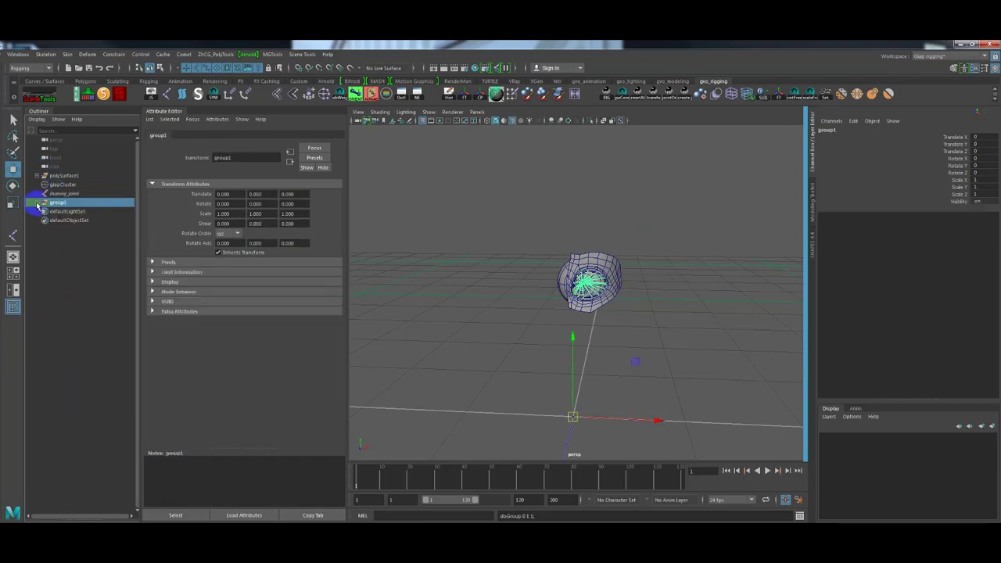
key("f")
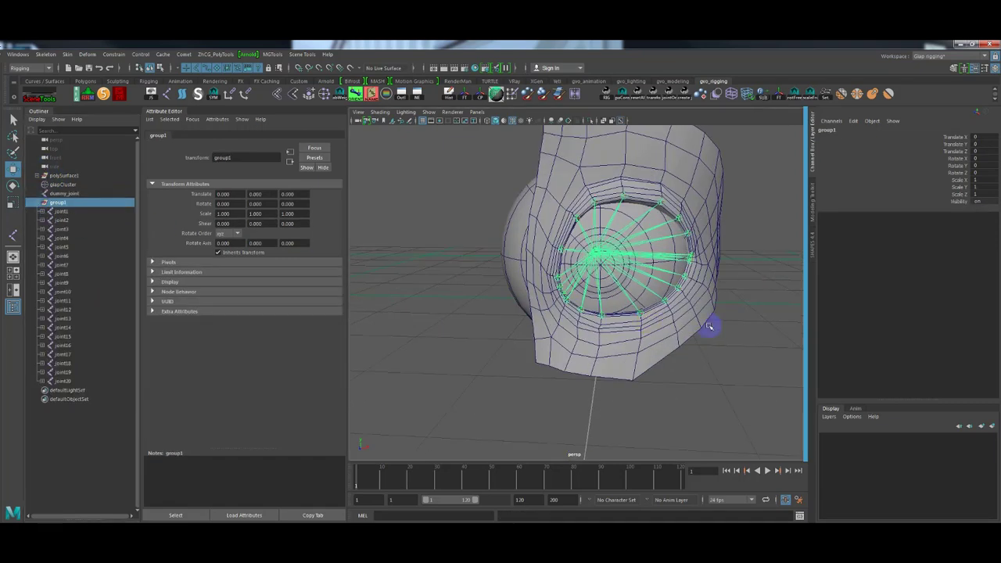
mouse_move(593, 288)
left_mouse_down("alt")
mouse_move(628, 279)
mouse_move(621, 282)
left_mouse_up("alt")
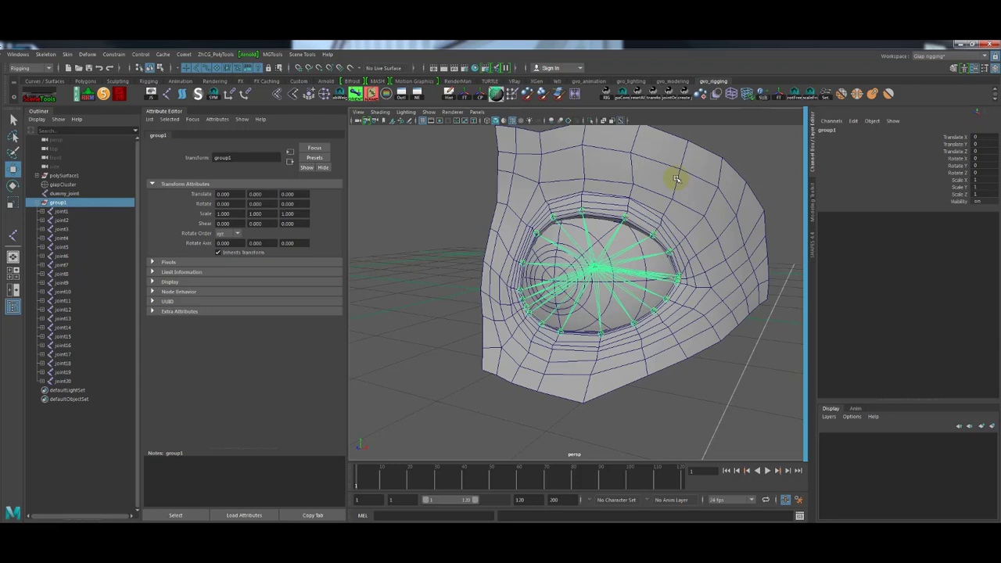
left_click(897, 92)
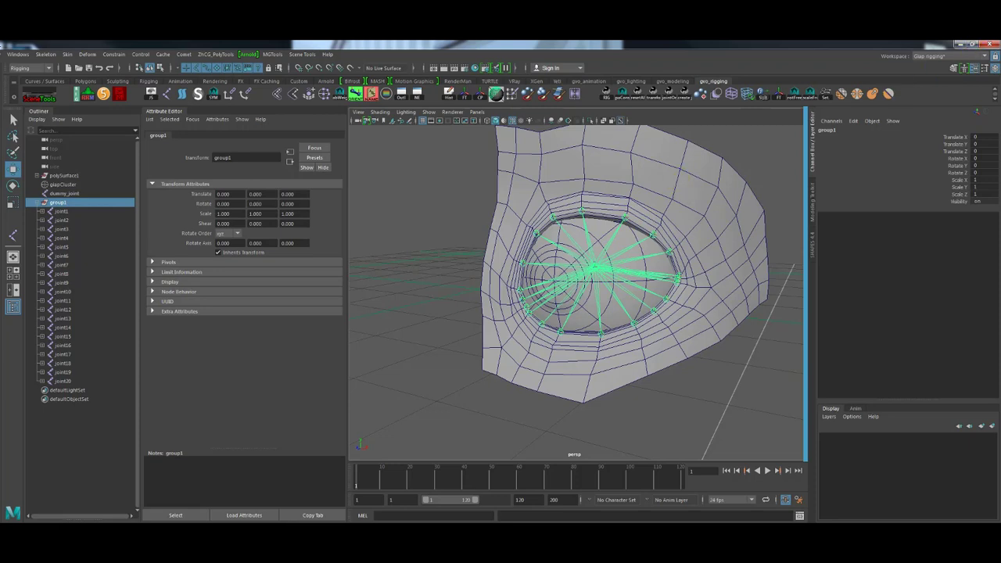